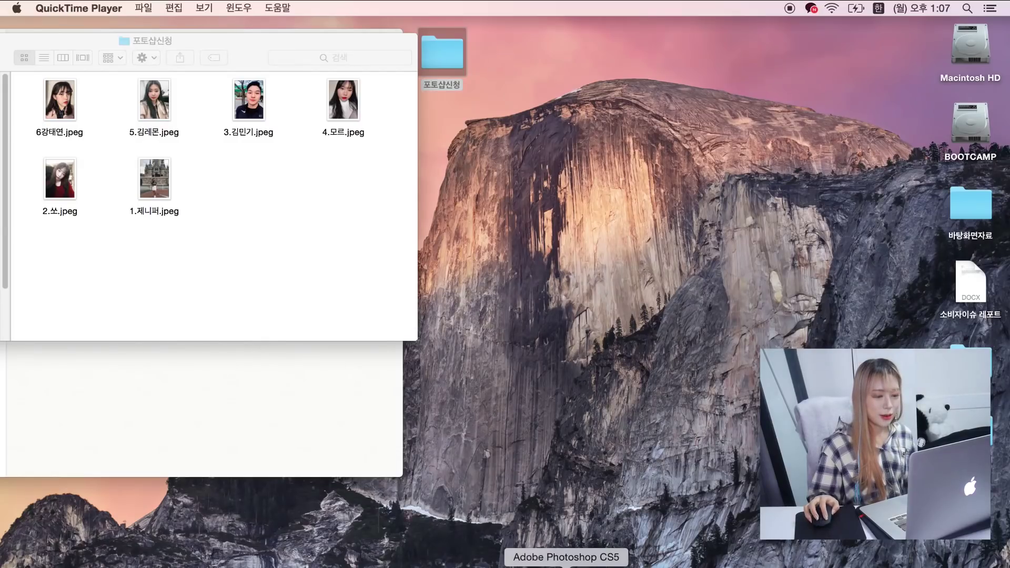
# Step: Open the first JPEG, the full-length castle shot, from the 포토샵신청 folder
pyautogui.click(107, 8)
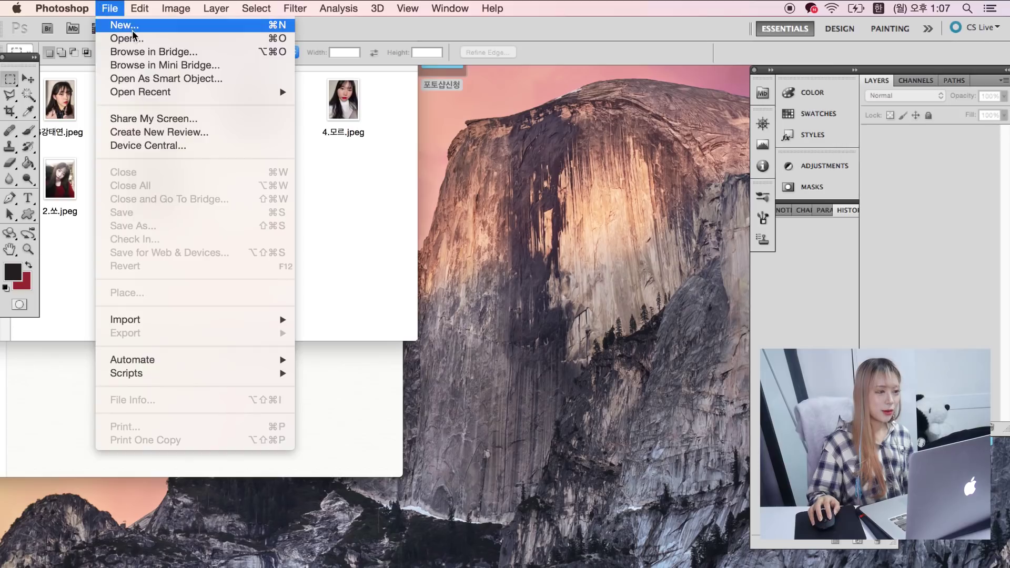
pyautogui.click(124, 37)
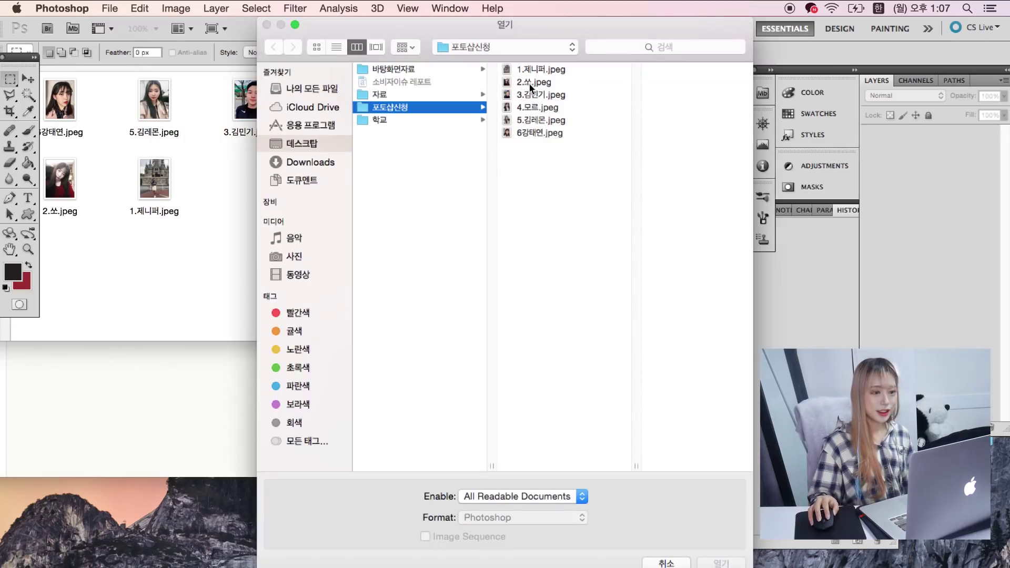
pyautogui.click(541, 69)
pyautogui.doubleClick(540, 69)
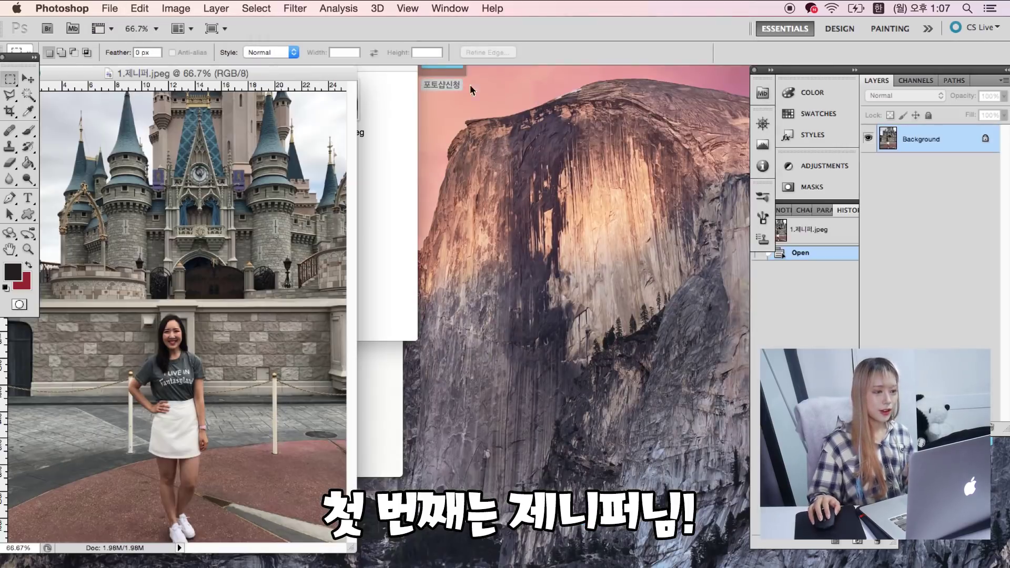
pyautogui.moveTo(231, 72); pyautogui.dragTo(550, 79)
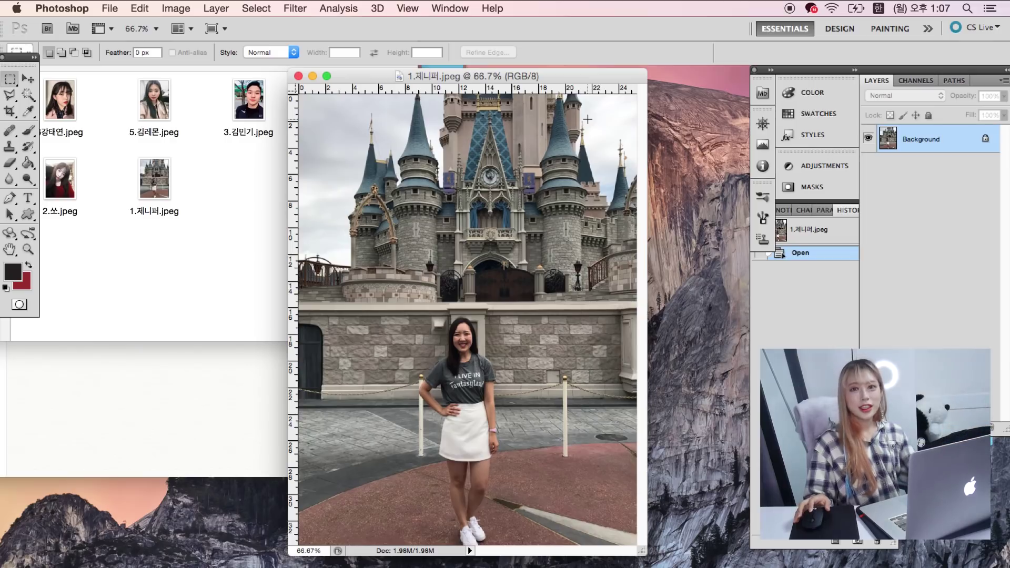
# Step: Read the leg, eye and hairline requests in Notes, then return to the photo
pyautogui.click(159, 440)
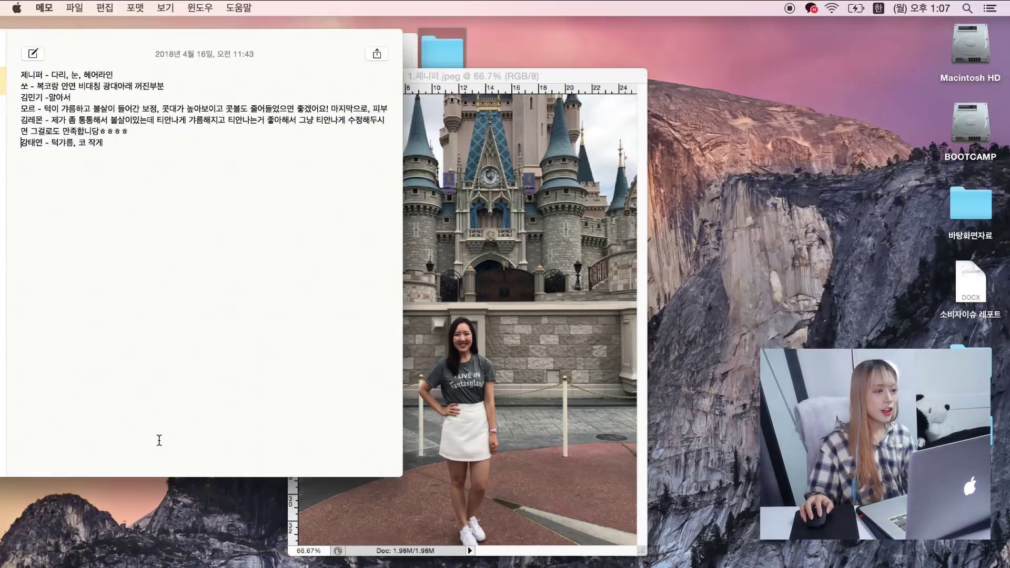
pyautogui.moveTo(5, 31)
pyautogui.mouseDown()
pyautogui.moveTo(106, 173)
pyautogui.moveTo(55, 182)
pyautogui.mouseUp()
pyautogui.click(138, 183)
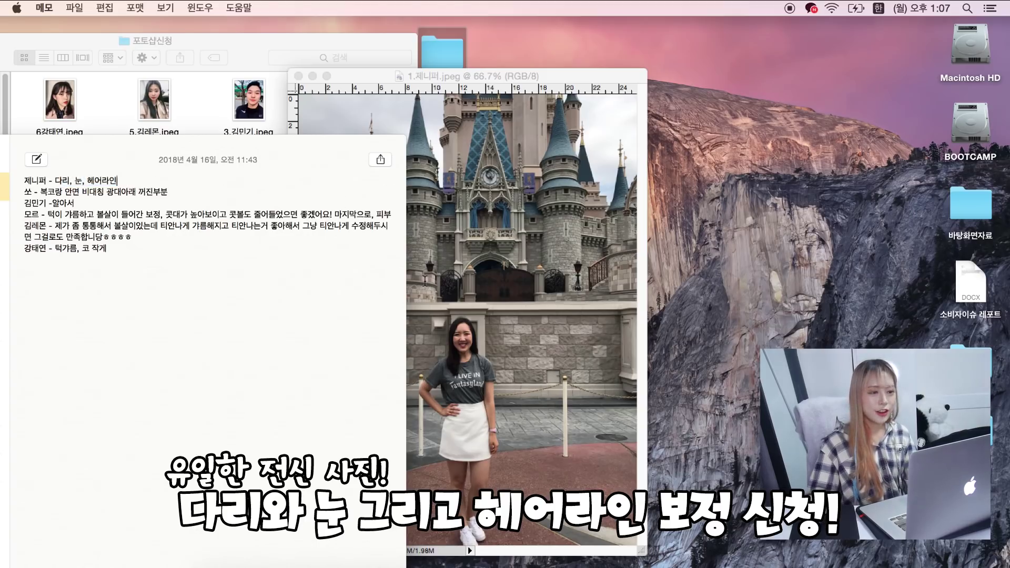
pyautogui.click(425, 281)
pyautogui.moveTo(462, 77); pyautogui.dragTo(371, 75)
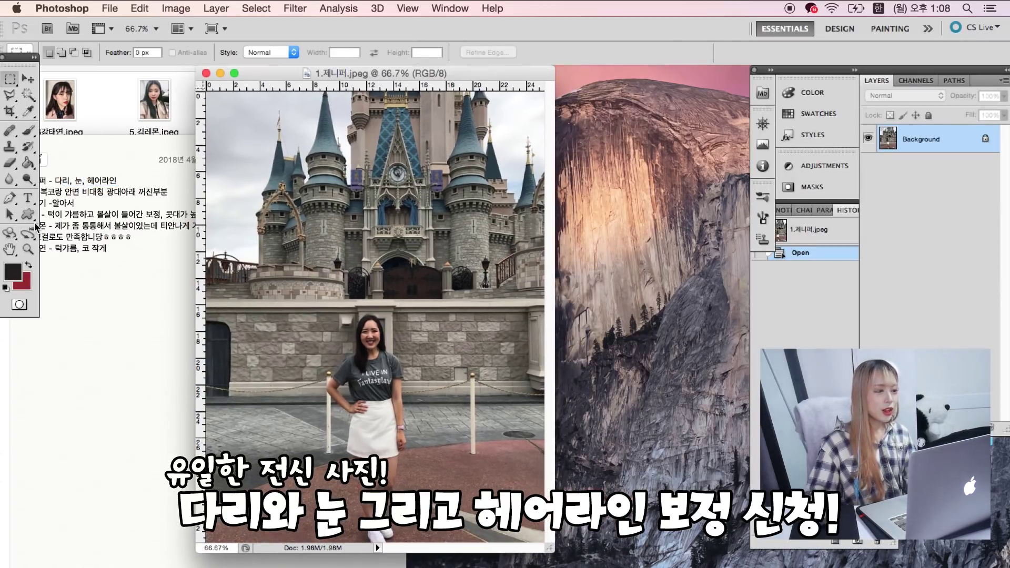
# Step: Zoom in to 800% on the woman's face and centre it in the window
pyautogui.click(28, 249)
pyautogui.click(427, 389)
pyautogui.click(370, 358)
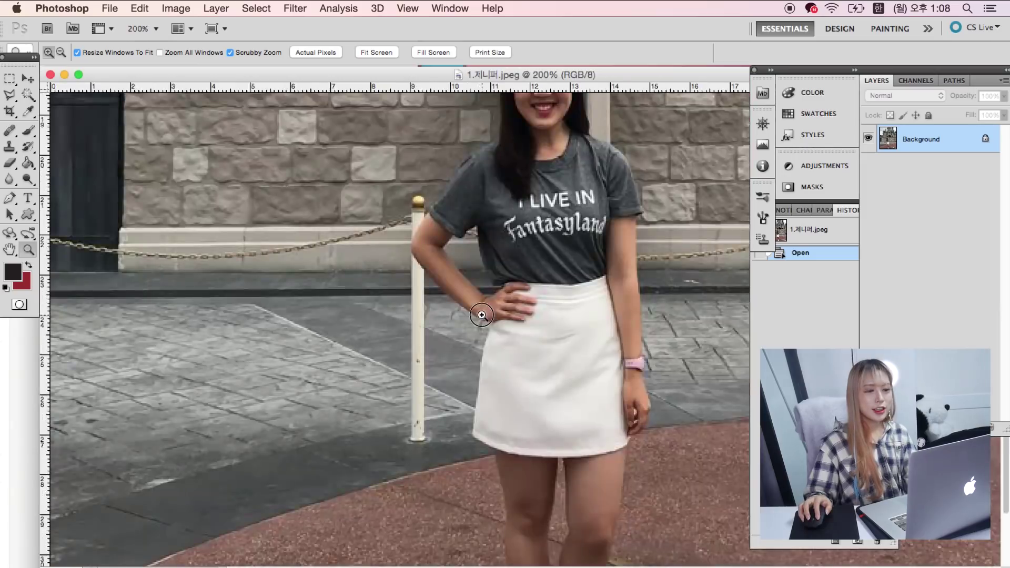
pyautogui.click(481, 314)
pyautogui.moveTo(589, 237); pyautogui.dragTo(388, 415)
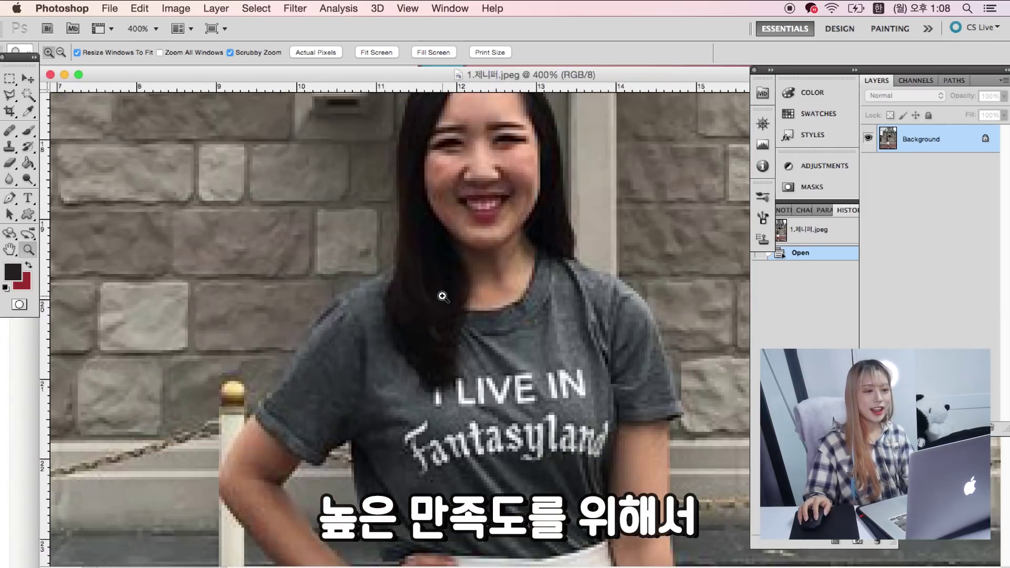
pyautogui.click(453, 341)
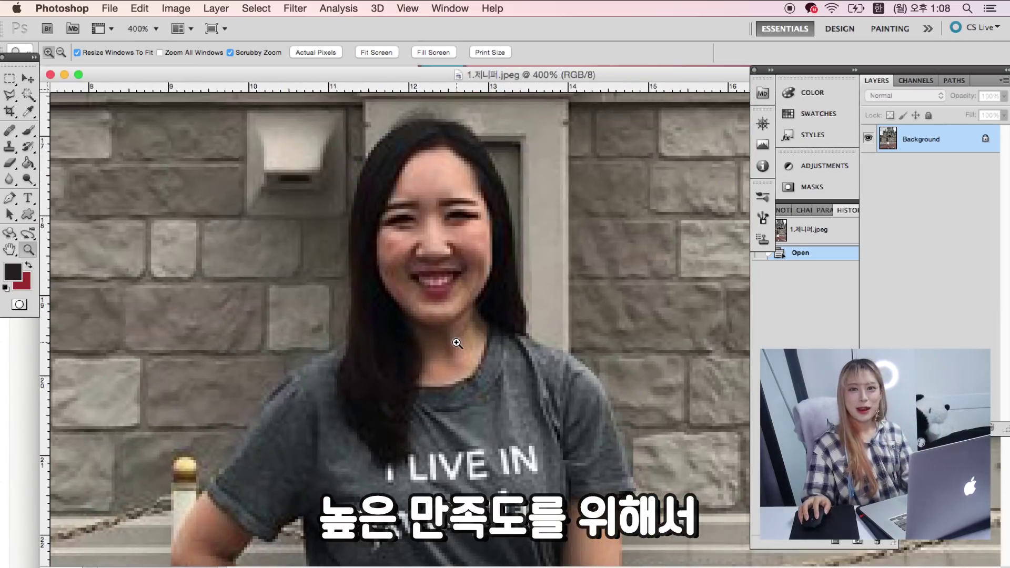
pyautogui.click(451, 324)
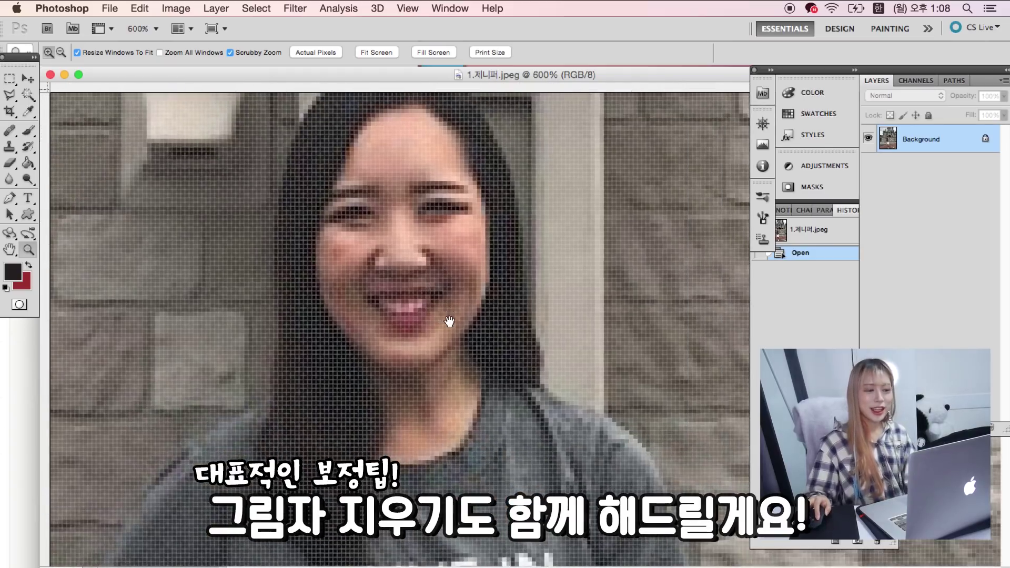
pyautogui.moveTo(462, 320); pyautogui.dragTo(473, 326)
pyautogui.click(473, 286)
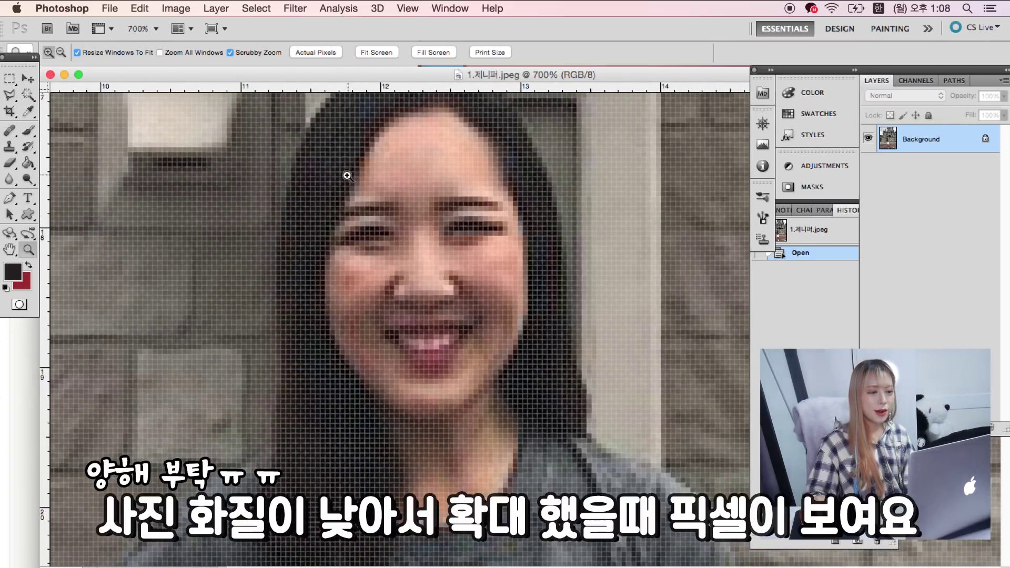
pyautogui.click(492, 315)
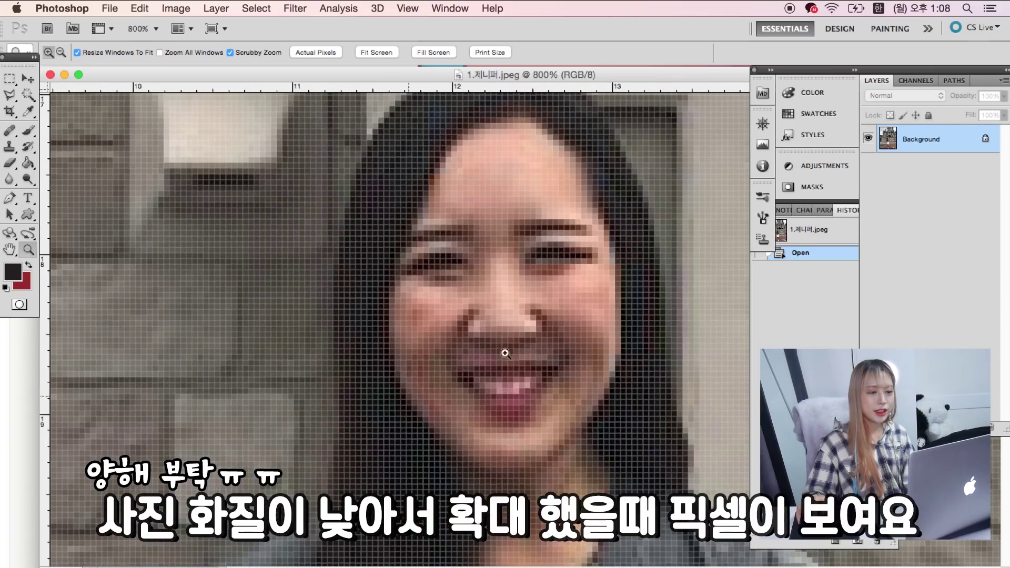
pyautogui.moveTo(470, 399); pyautogui.dragTo(333, 376)
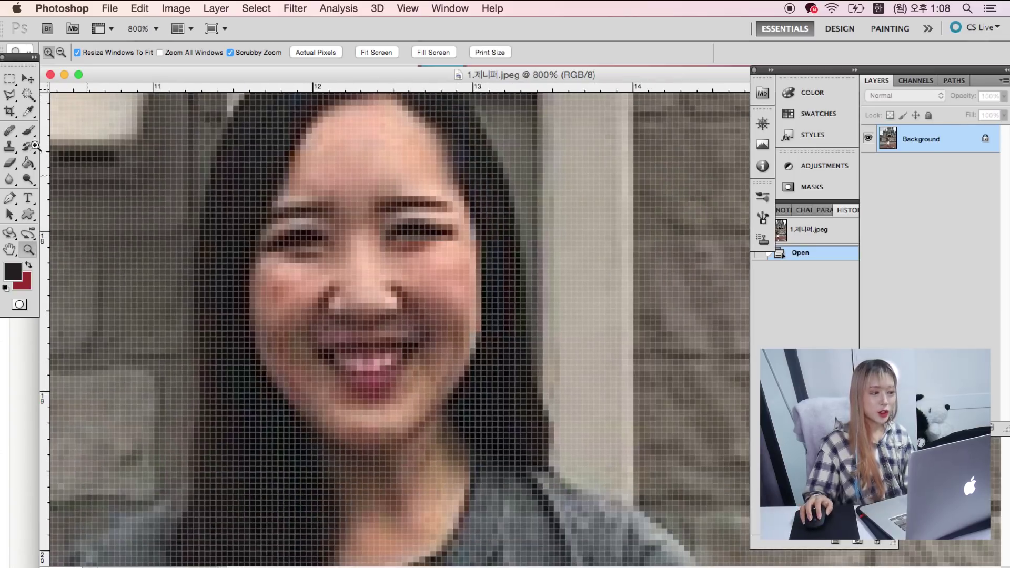
pyautogui.click(27, 178)
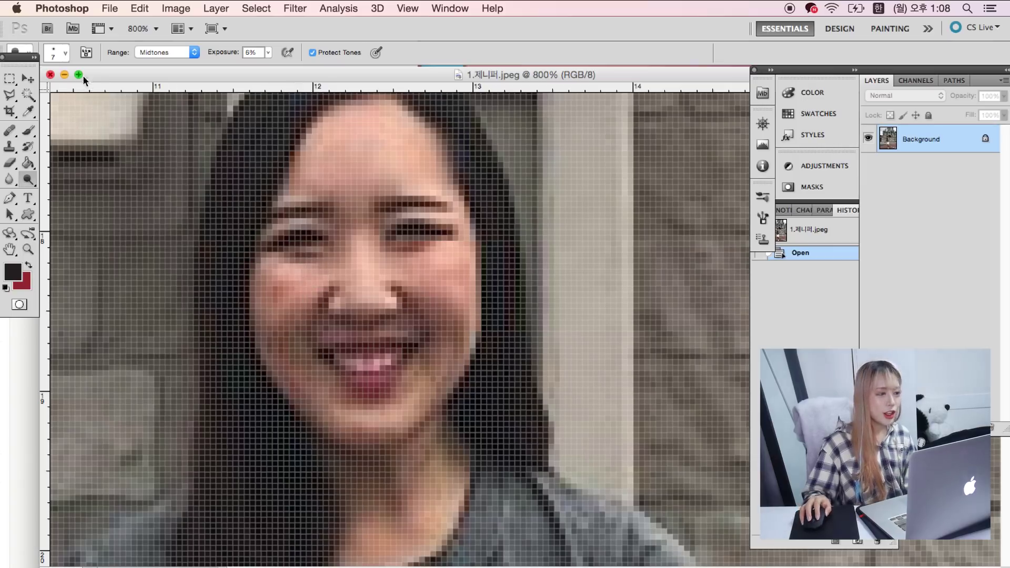
# Step: Set the Dodge brush to 5 px at 6% exposure
pyautogui.click(58, 53)
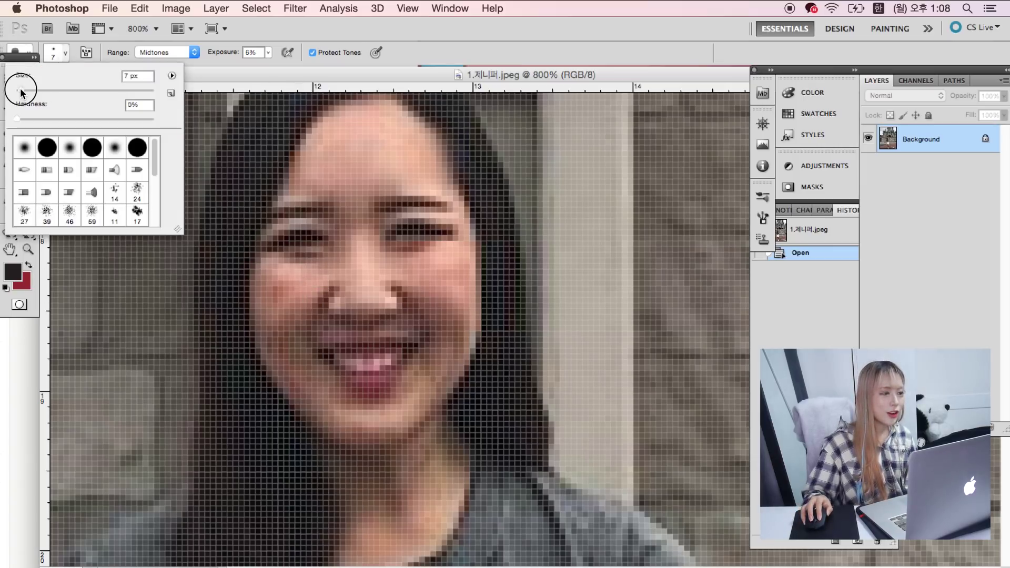
pyautogui.moveTo(20, 90); pyautogui.dragTo(19, 91)
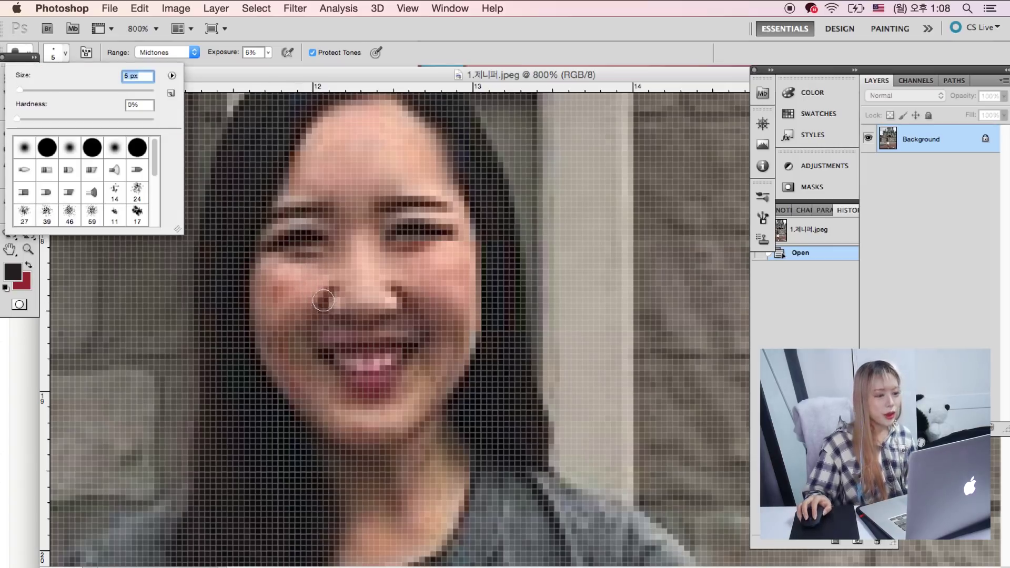
pyautogui.click(323, 302)
# Step: Lighten the shadows under the nose and on both cheeks
pyautogui.moveTo(322, 286); pyautogui.dragTo(326, 307)
pyautogui.moveTo(286, 333)
pyautogui.mouseDown()
pyautogui.moveTo(320, 317)
pyautogui.moveTo(284, 313)
pyautogui.moveTo(277, 359)
pyautogui.moveTo(295, 338)
pyautogui.moveTo(314, 379)
pyautogui.mouseUp()
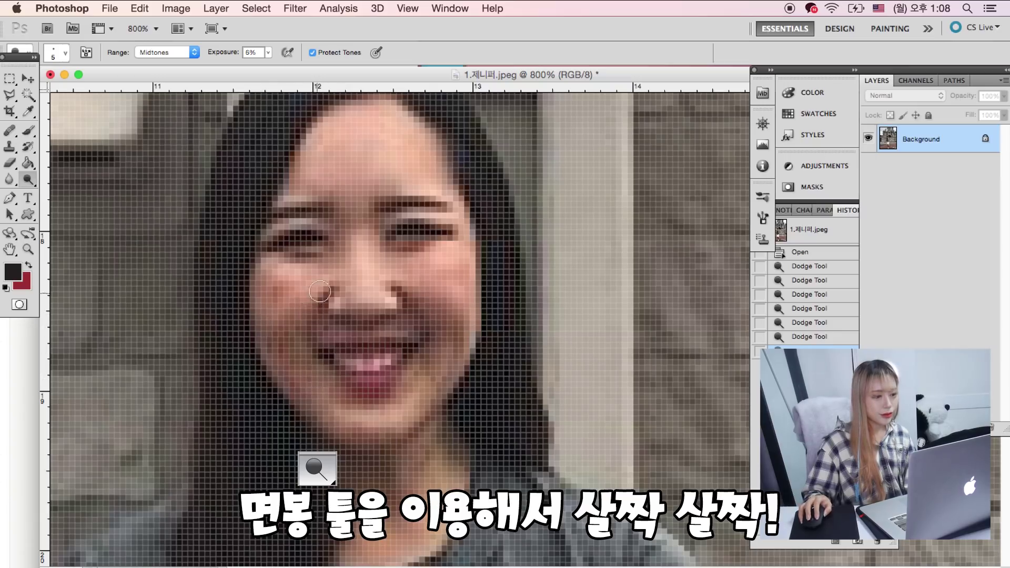
pyautogui.moveTo(443, 353)
pyautogui.mouseDown()
pyautogui.moveTo(457, 317)
pyautogui.moveTo(417, 360)
pyautogui.moveTo(405, 354)
pyautogui.moveTo(411, 325)
pyautogui.moveTo(322, 332)
pyautogui.mouseUp()
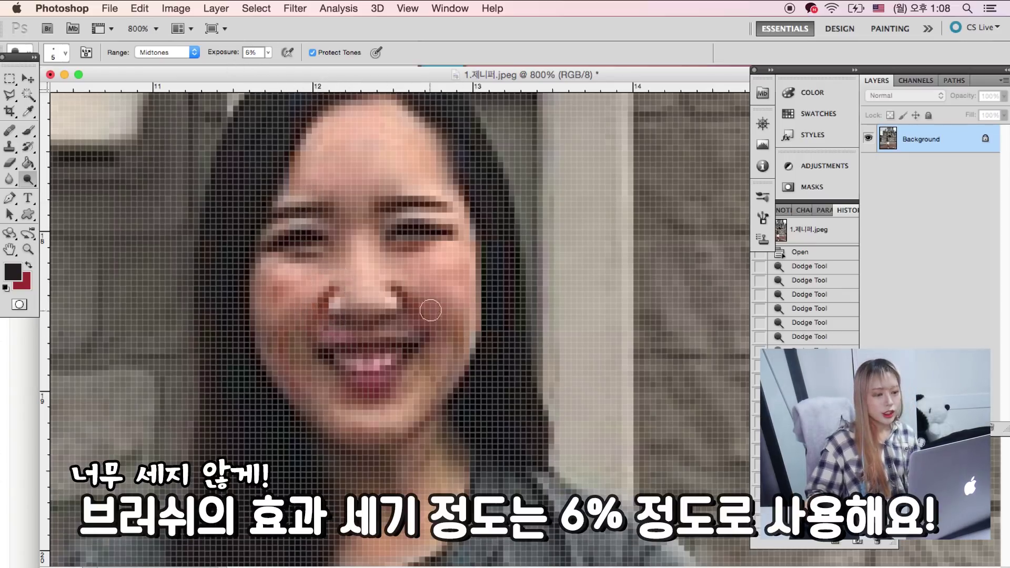
pyautogui.moveTo(420, 316); pyautogui.dragTo(473, 364)
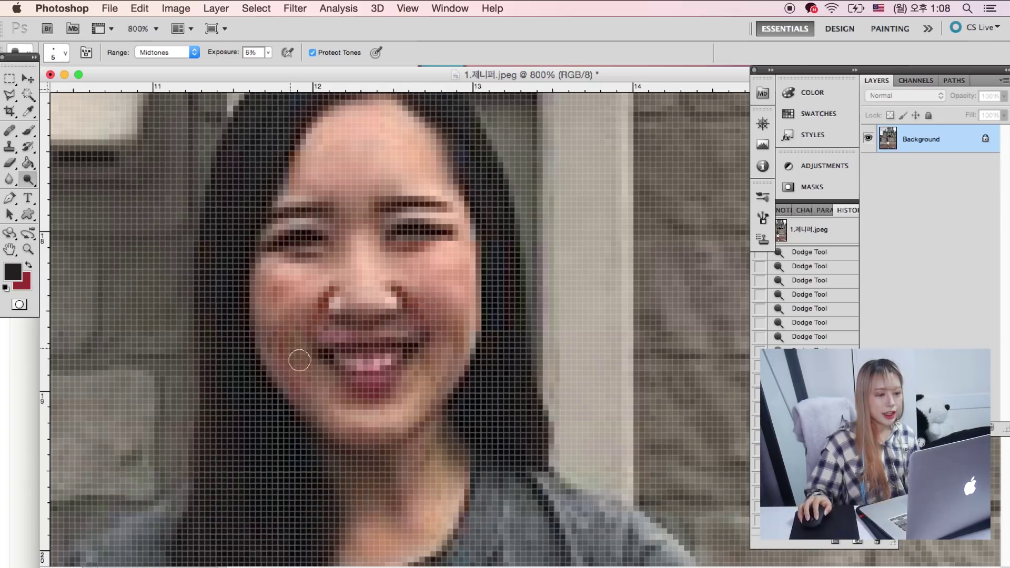
pyautogui.press('s')
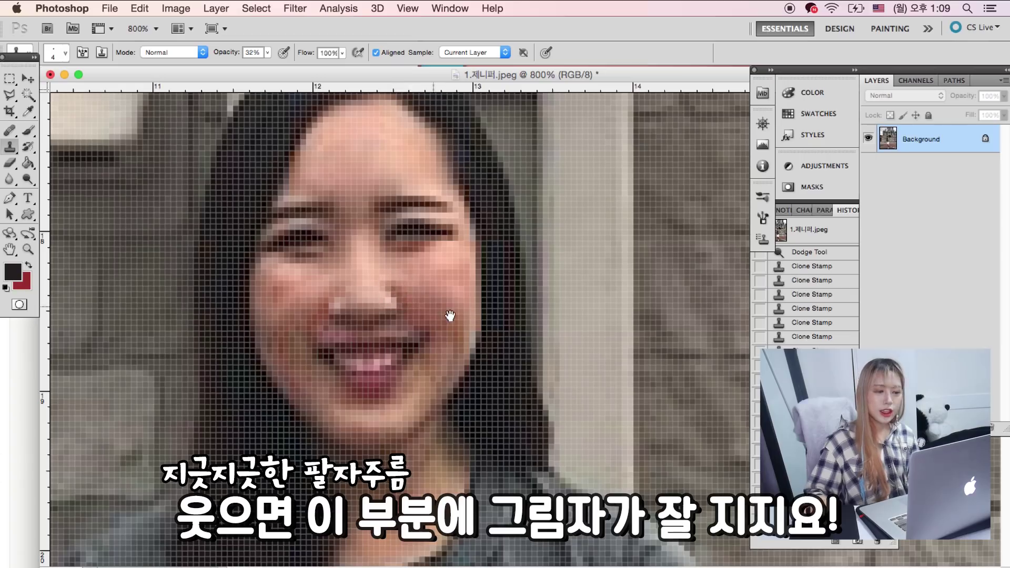
# Step: Clone smooth skin over the smile line beside the nose at 32% opacity
pyautogui.moveTo(450, 315); pyautogui.dragTo(439, 293)
pyautogui.click(383, 284)
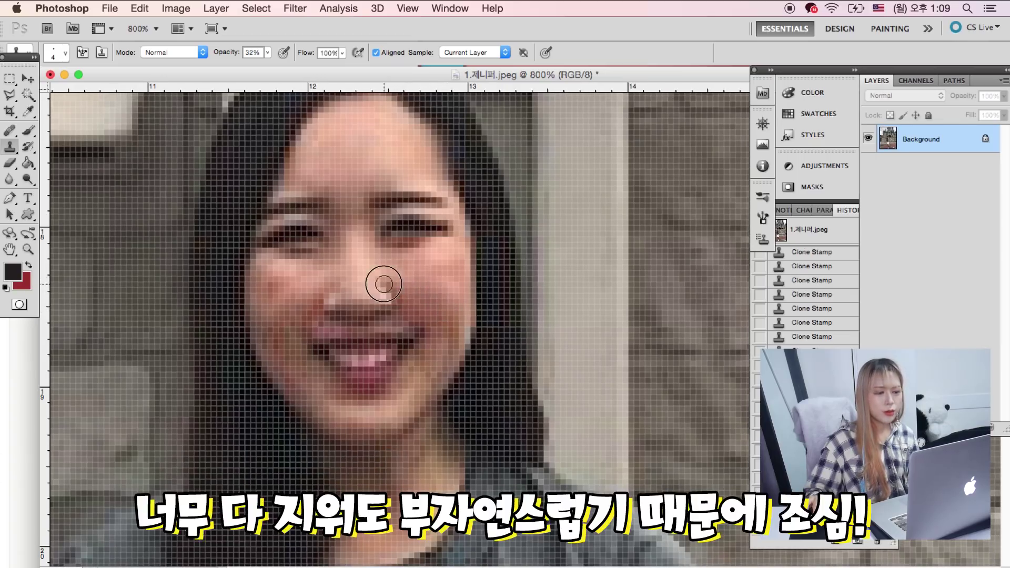
pyautogui.moveTo(434, 331); pyautogui.dragTo(428, 319)
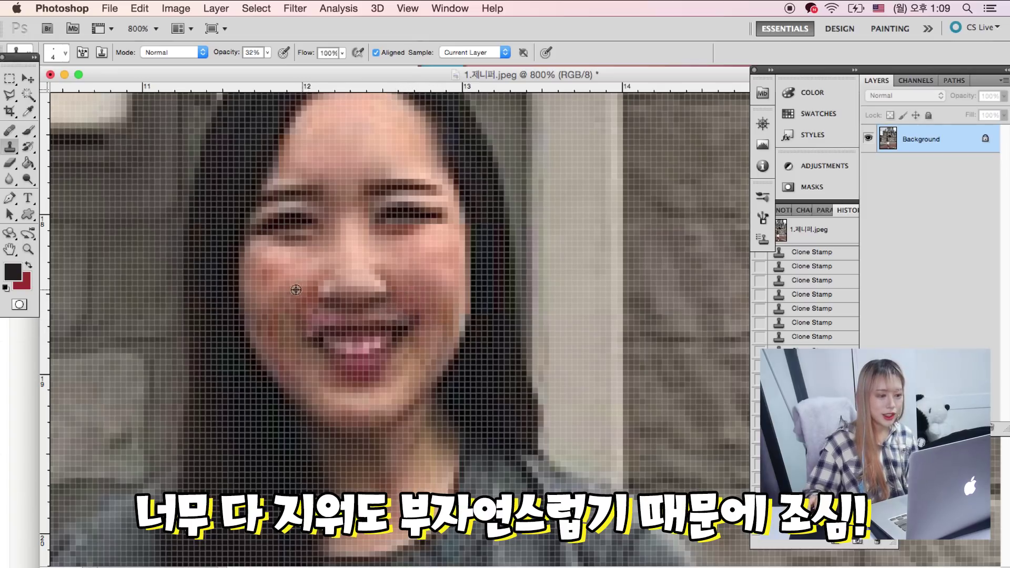
pyautogui.moveTo(360, 322); pyautogui.dragTo(349, 342)
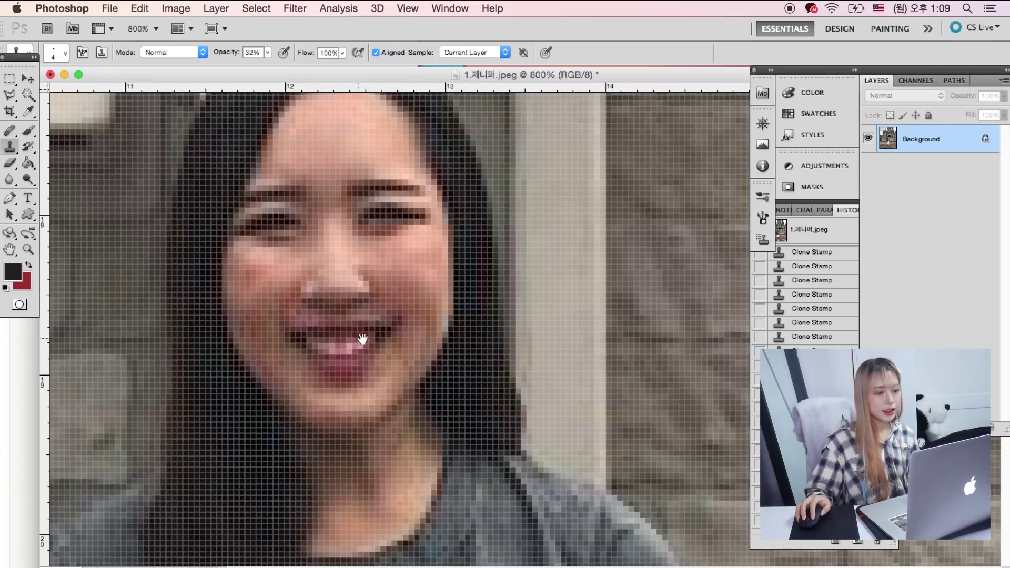
# Step: Dodge at 16% to brighten under the eyes and along the nose
pyautogui.click(28, 181)
pyautogui.moveTo(329, 208)
pyautogui.mouseDown()
pyautogui.moveTo(321, 247)
pyautogui.moveTo(279, 225)
pyautogui.moveTo(296, 247)
pyautogui.mouseUp()
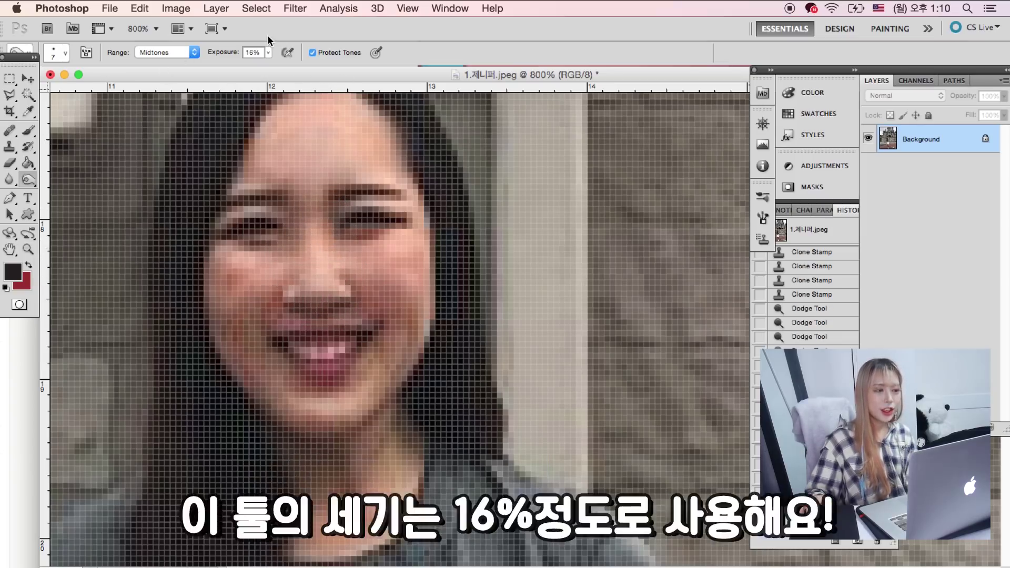
pyautogui.moveTo(334, 198); pyautogui.dragTo(292, 219)
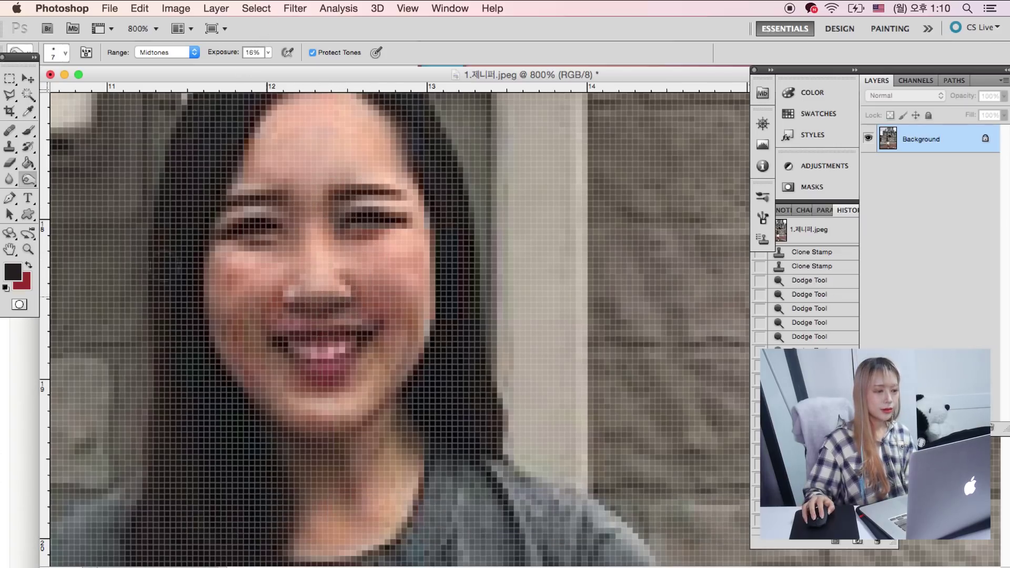
pyautogui.moveTo(316, 293); pyautogui.dragTo(344, 255)
pyautogui.press('z')
pyautogui.keyDown('alt'); pyautogui.click(178, 302); pyautogui.keyUp('alt')
pyautogui.keyDown('alt'); pyautogui.click(375, 342); pyautogui.keyUp('alt')
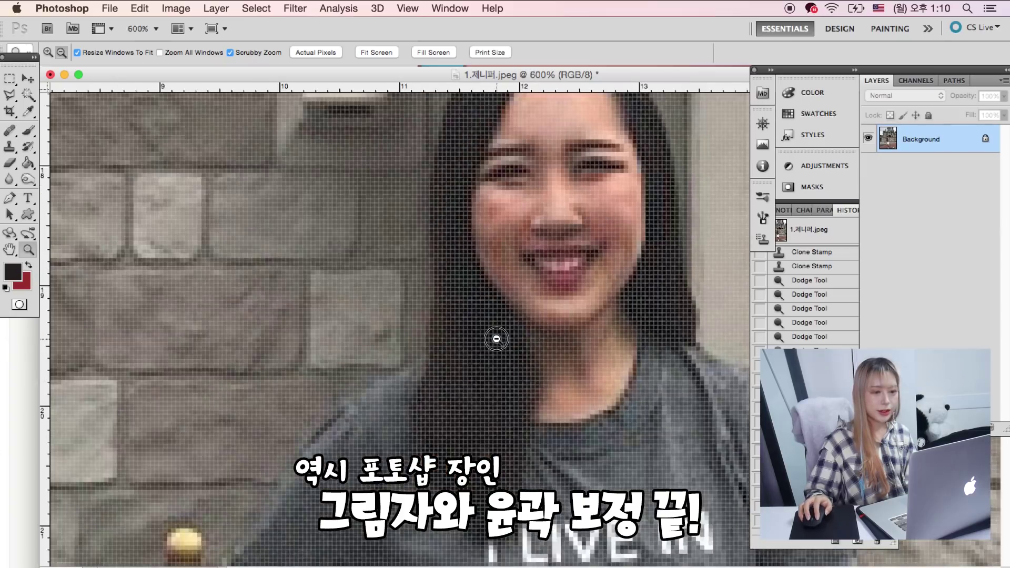
# Step: Compare the retouched face with the original unretouched photo
pyautogui.keyDown('alt'); pyautogui.click(540, 294); pyautogui.keyUp('alt')
pyautogui.moveTo(527, 379); pyautogui.dragTo(499, 409)
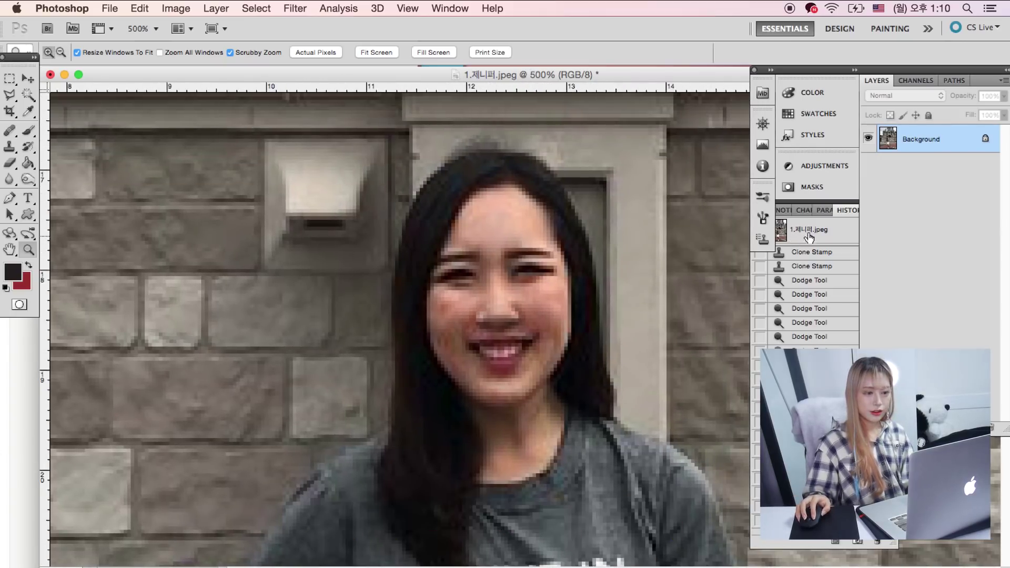
pyautogui.click(808, 242)
pyautogui.press('super+z')
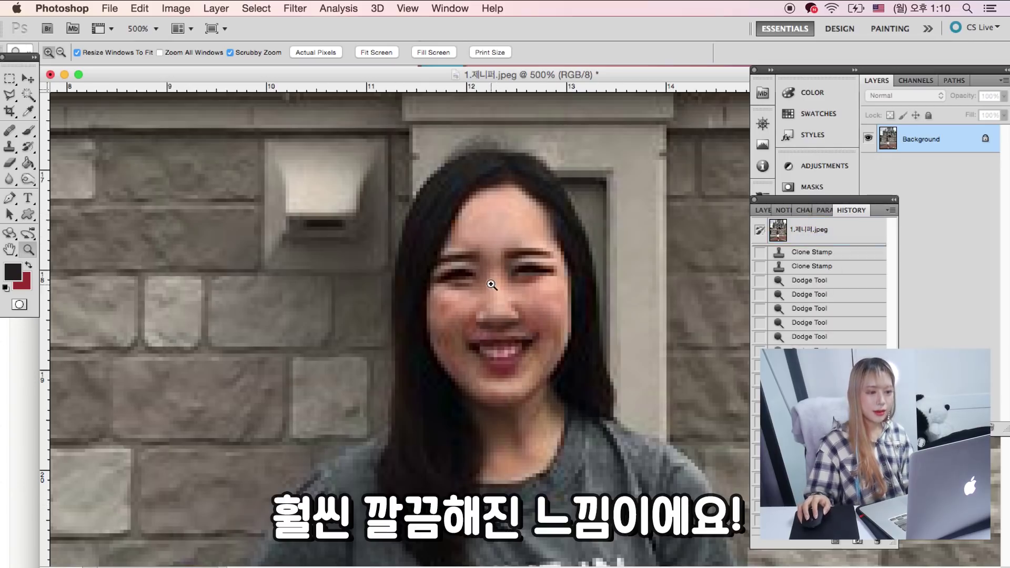
# Step: View the photo at 100% and marquee-select the woman's head and shoulders
pyautogui.press('super+1')
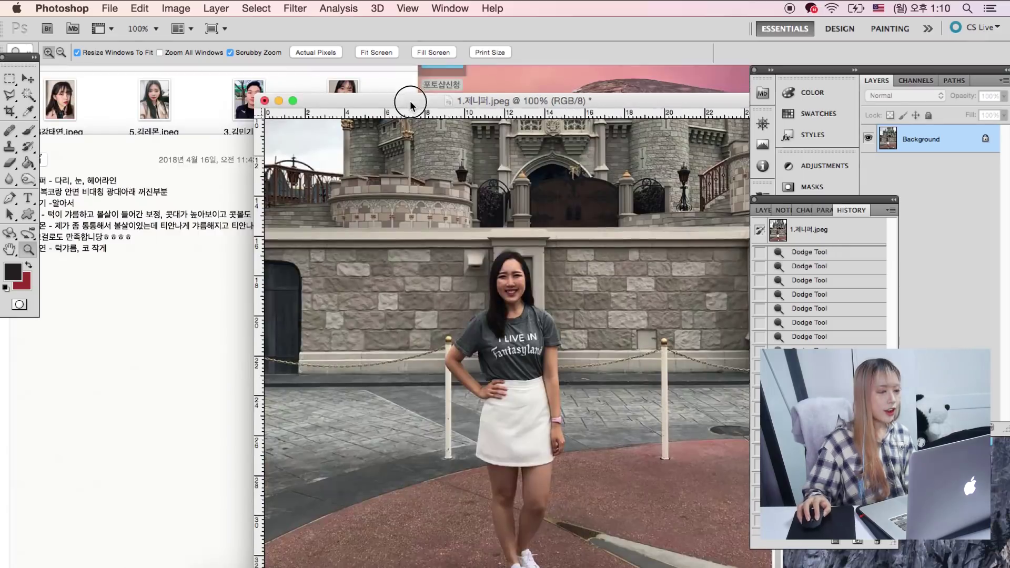
pyautogui.moveTo(412, 94); pyautogui.dragTo(311, 78)
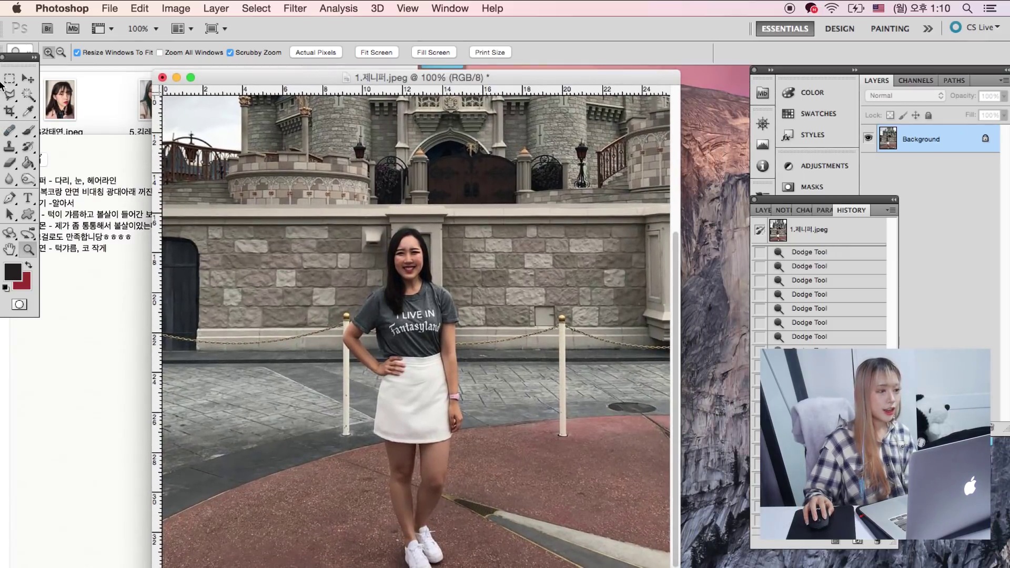
pyautogui.click(7, 80)
pyautogui.moveTo(379, 224); pyautogui.dragTo(446, 309)
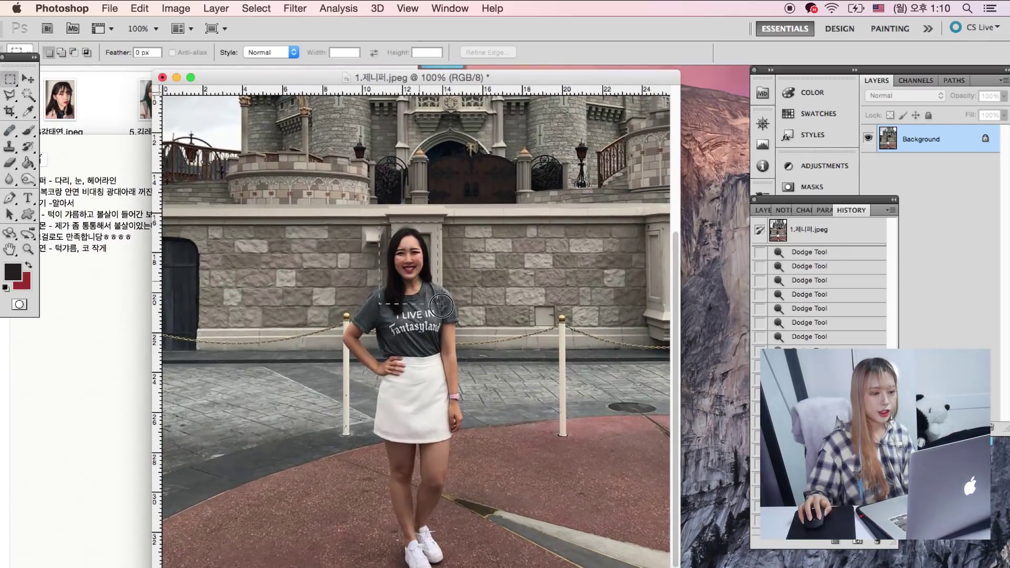
pyautogui.click(295, 8)
pyautogui.click(317, 104)
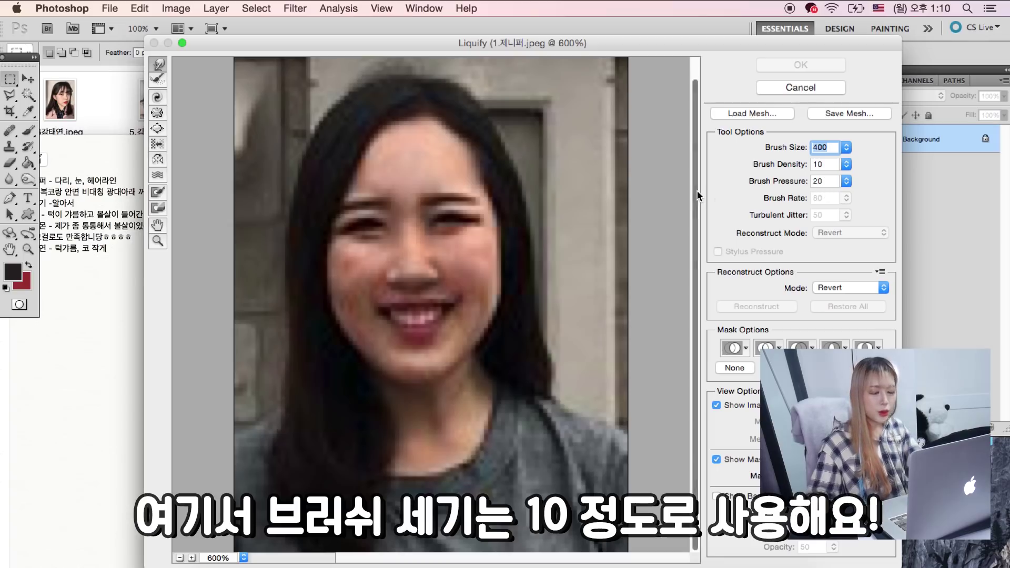
# Step: In Liquify, set brush values 10 and 500 and push in the right cheek
pyautogui.write('10')
pyautogui.press('Return')
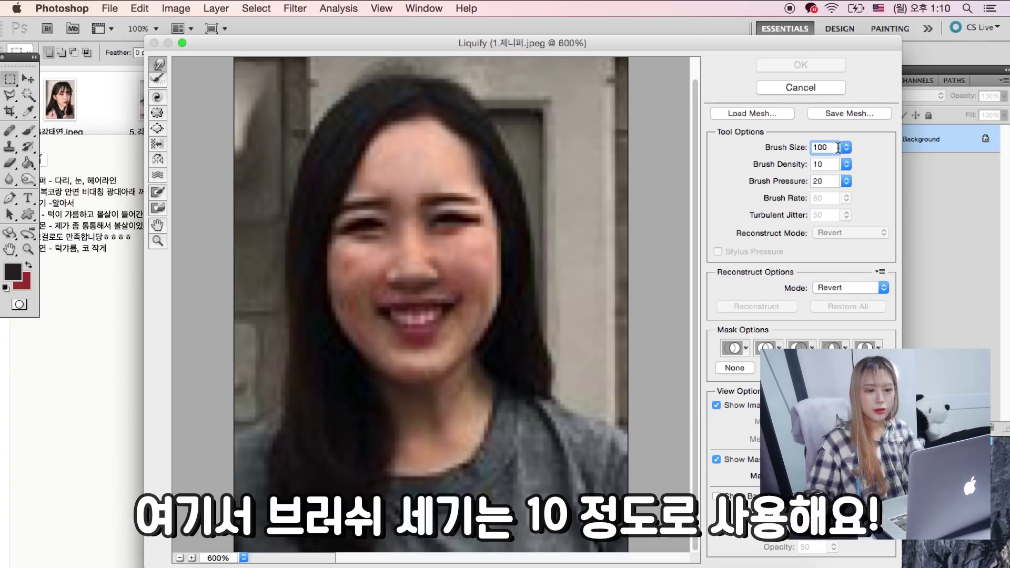
pyautogui.write('50')
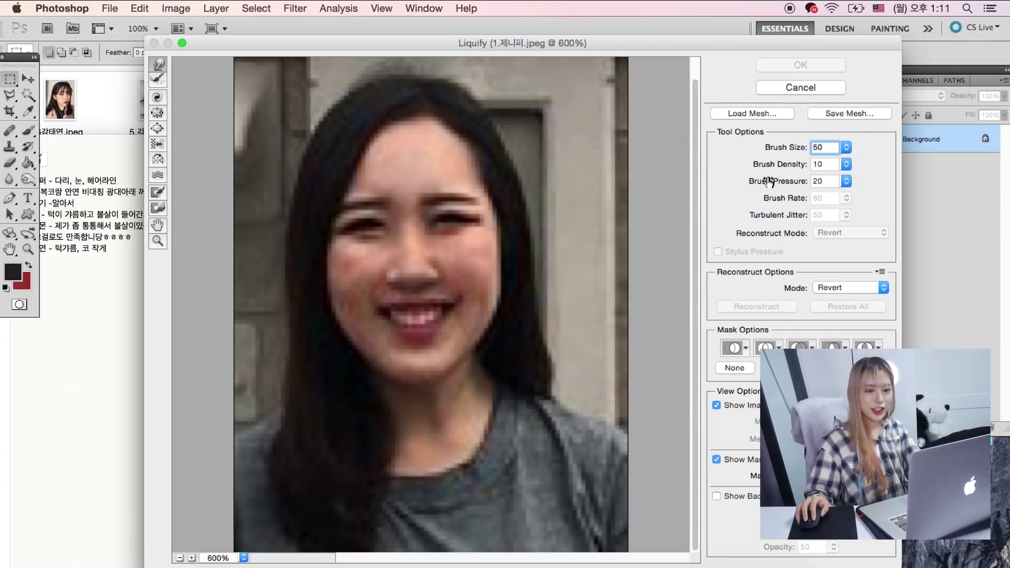
pyautogui.write('0')
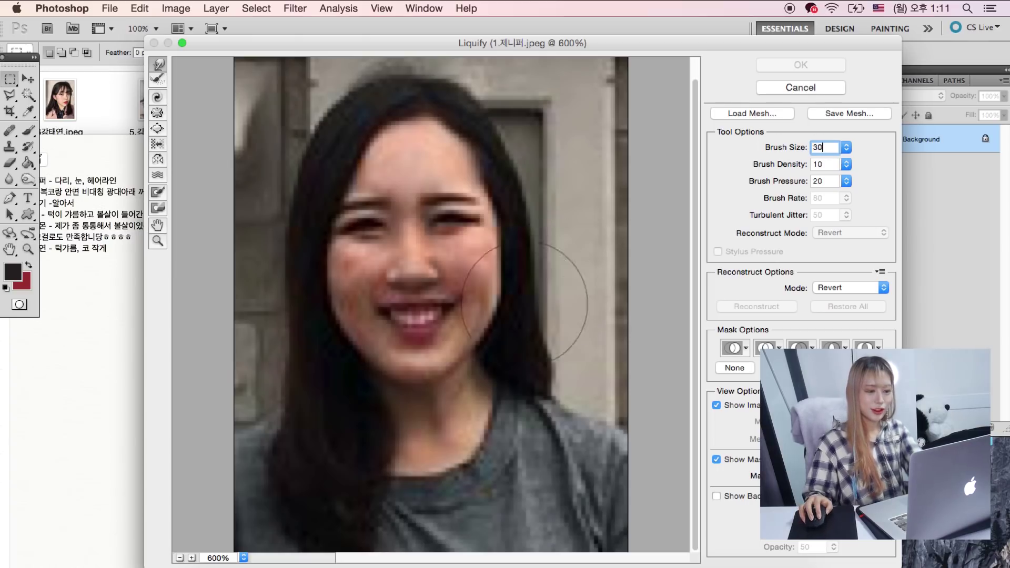
pyautogui.moveTo(505, 273); pyautogui.dragTo(481, 295)
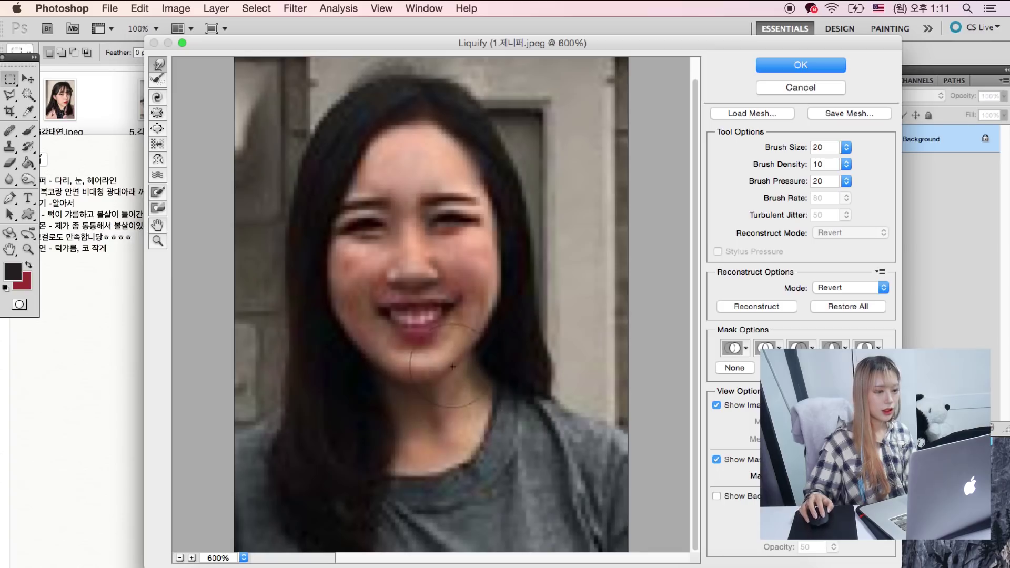
# Step: Zoom the preview and reshape the outer edge of the left eye with a 6 px brush
pyautogui.click(158, 242)
pyautogui.click(372, 279)
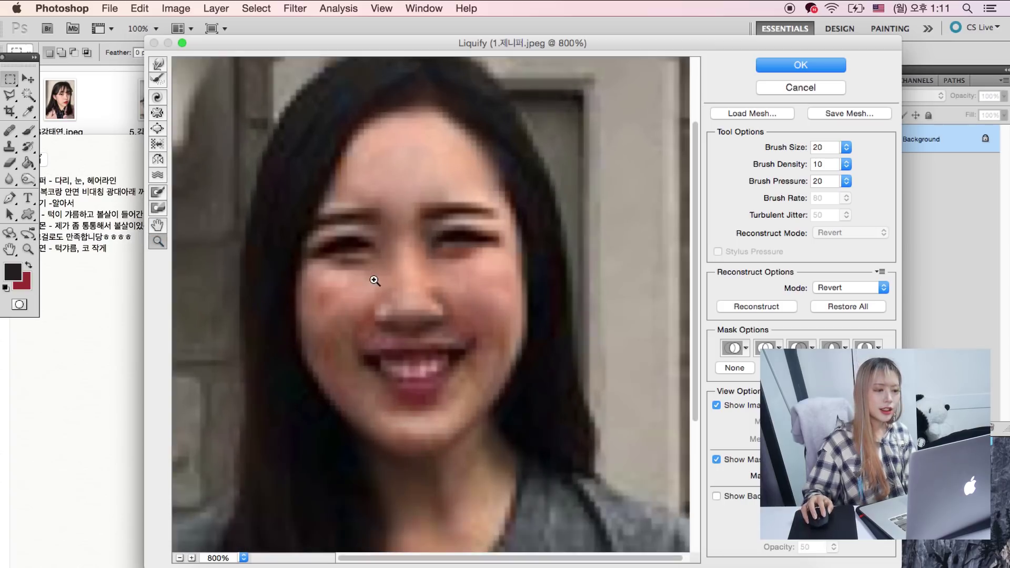
pyautogui.click(371, 313)
pyautogui.moveTo(372, 312); pyautogui.dragTo(431, 263)
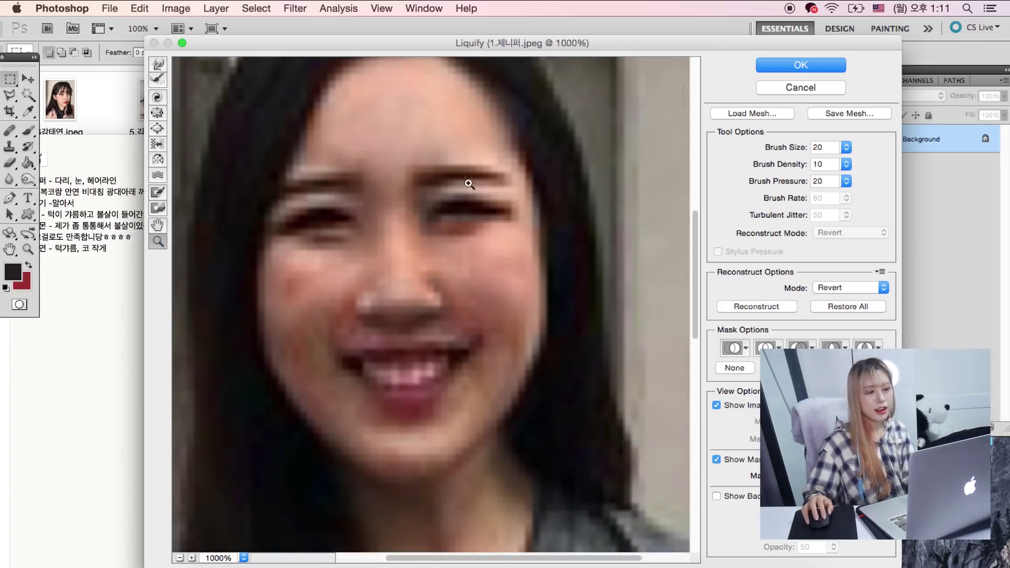
pyautogui.click(157, 69)
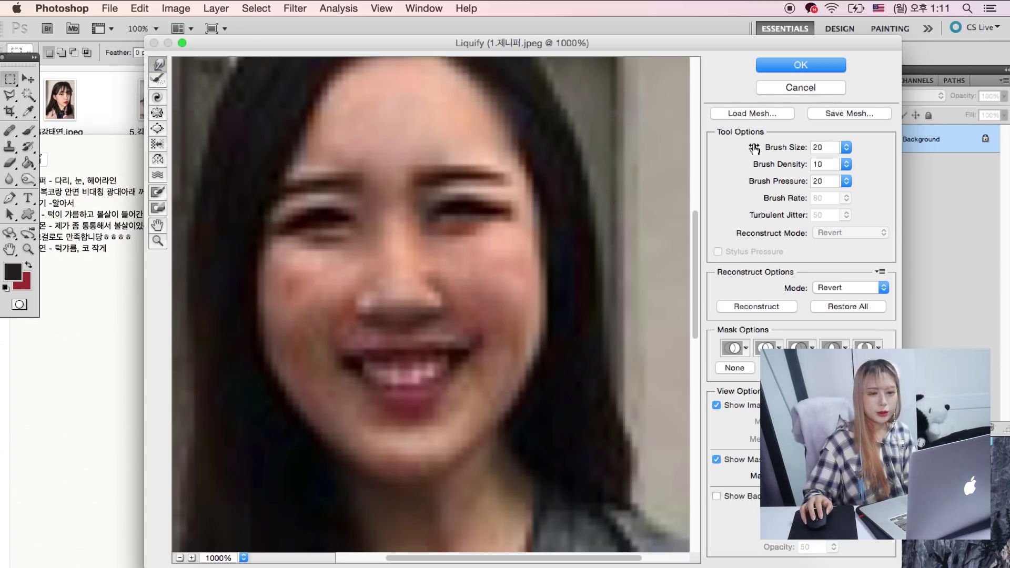
pyautogui.doubleClick(821, 146)
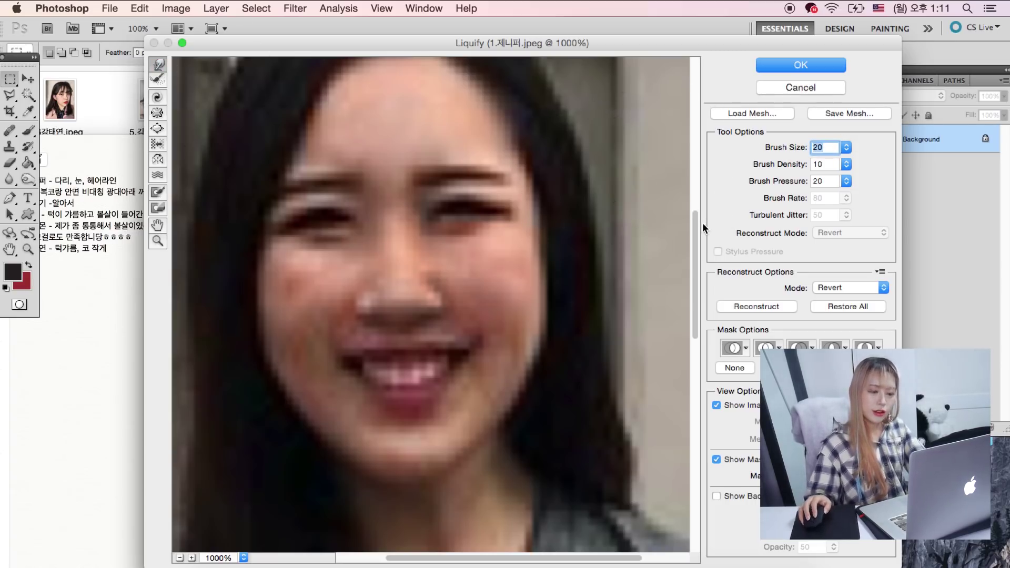
pyautogui.write('6')
pyautogui.press('Return')
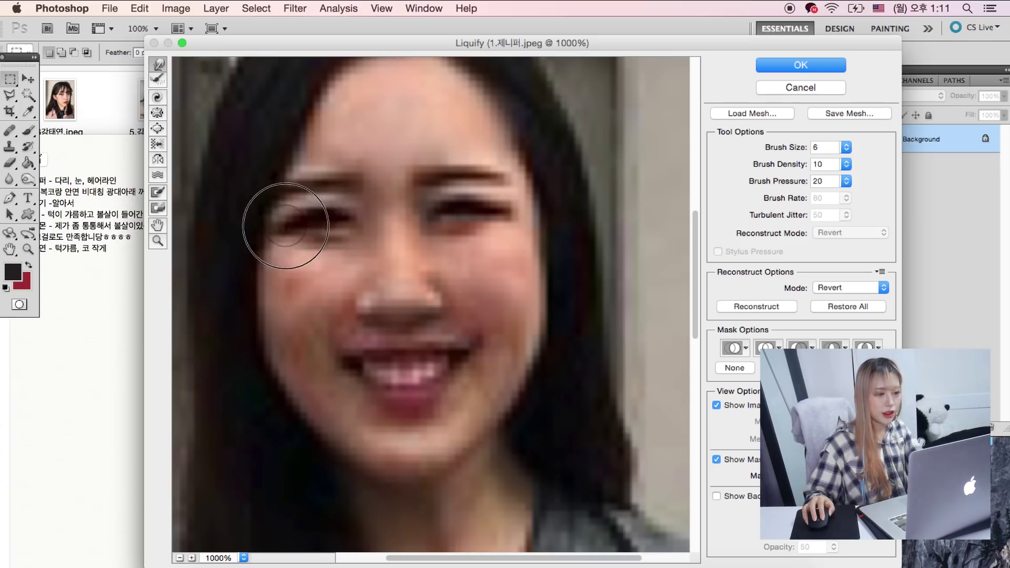
pyautogui.moveTo(281, 225); pyautogui.dragTo(346, 212)
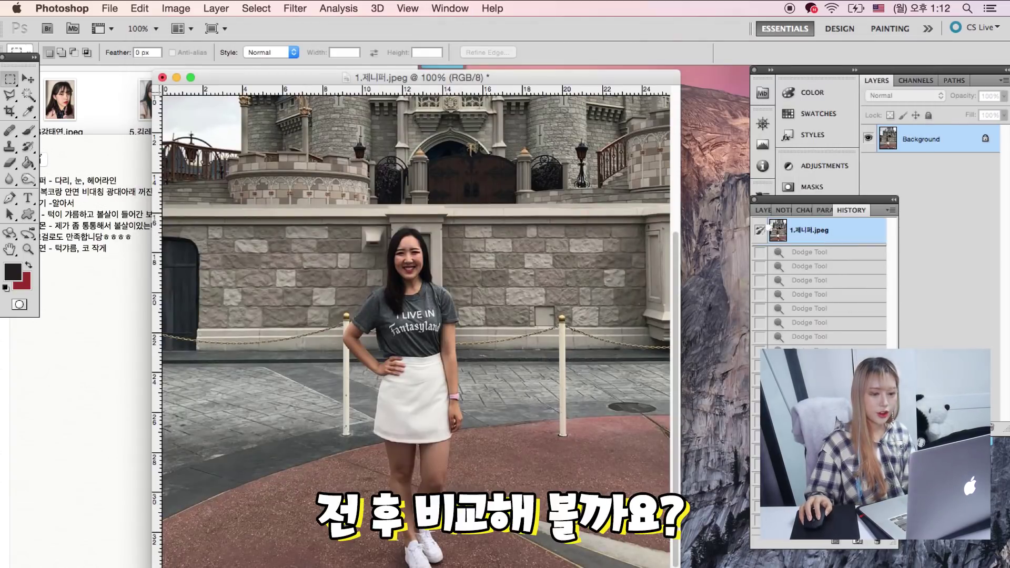
# Step: Compare with the retouched version and clear the head selection
pyautogui.moveTo(379, 222); pyautogui.dragTo(443, 307)
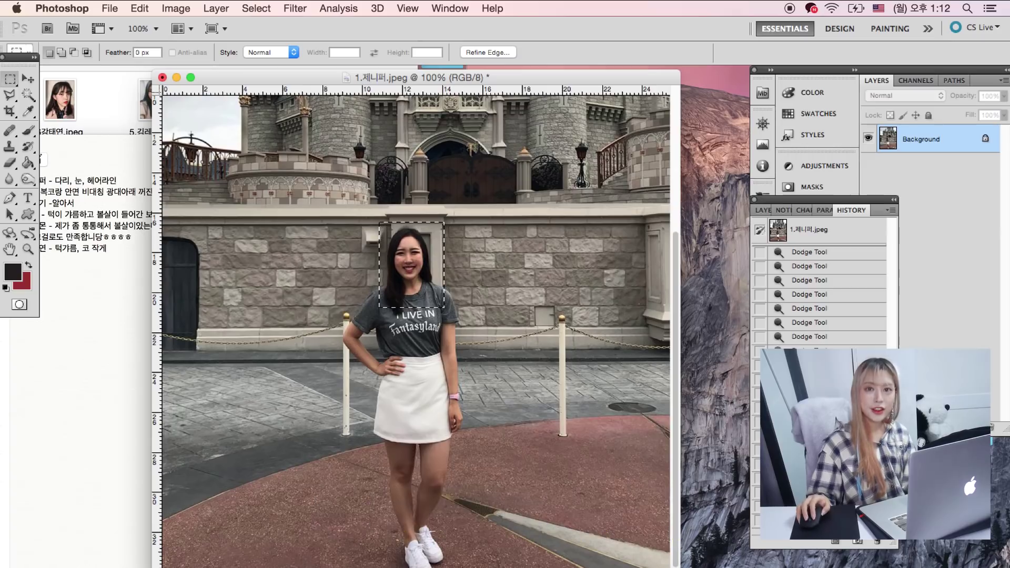
pyautogui.click(472, 321)
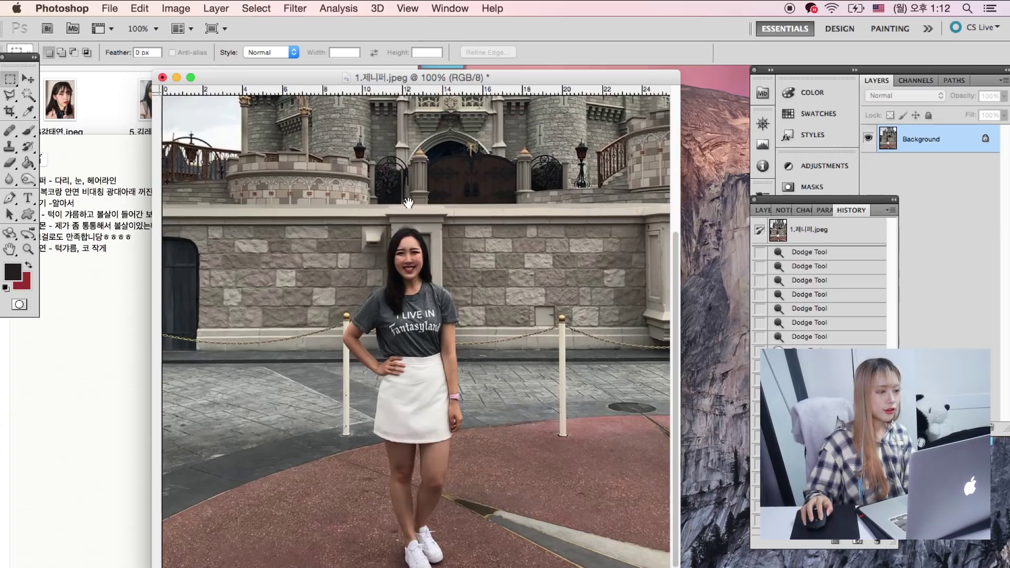
pyautogui.moveTo(503, 76); pyautogui.dragTo(543, 72)
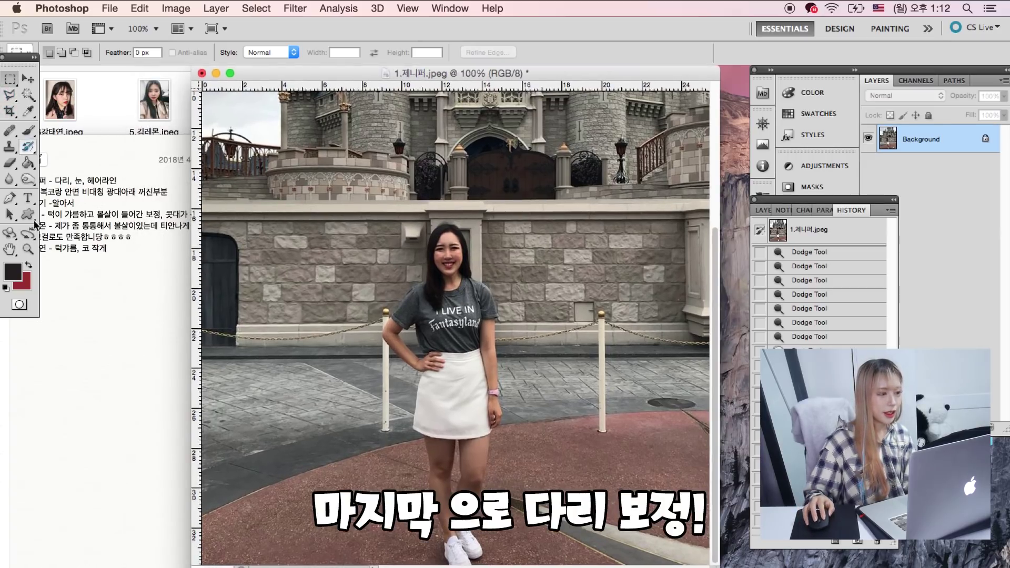
pyautogui.click(28, 250)
# Step: Zoom in to 300% on the woman's legs
pyautogui.click(463, 399)
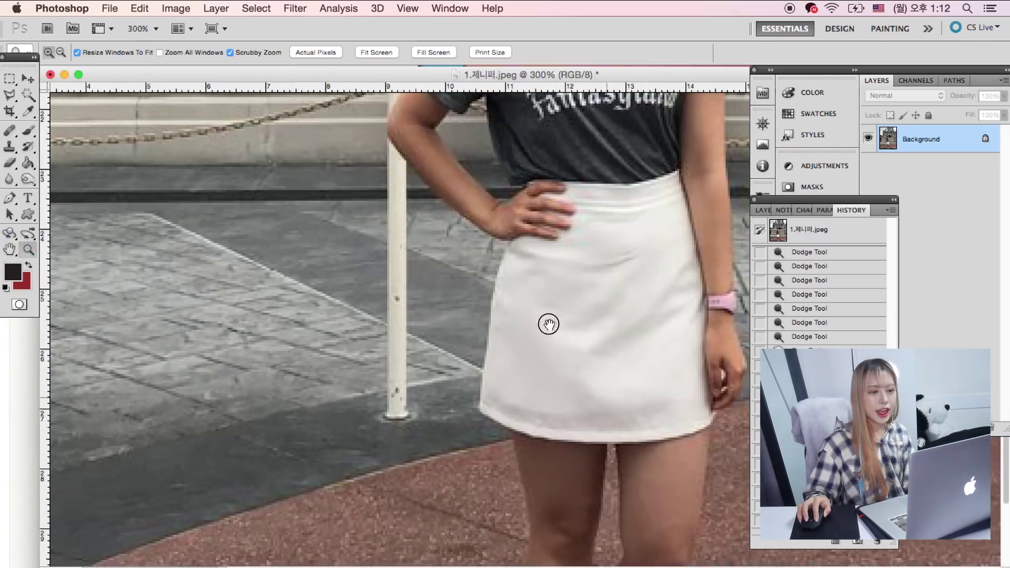
pyautogui.scroll(-5, 552, 389)
pyautogui.moveTo(555, 456); pyautogui.dragTo(532, 403)
pyautogui.hotkey('ctrl', 'r')
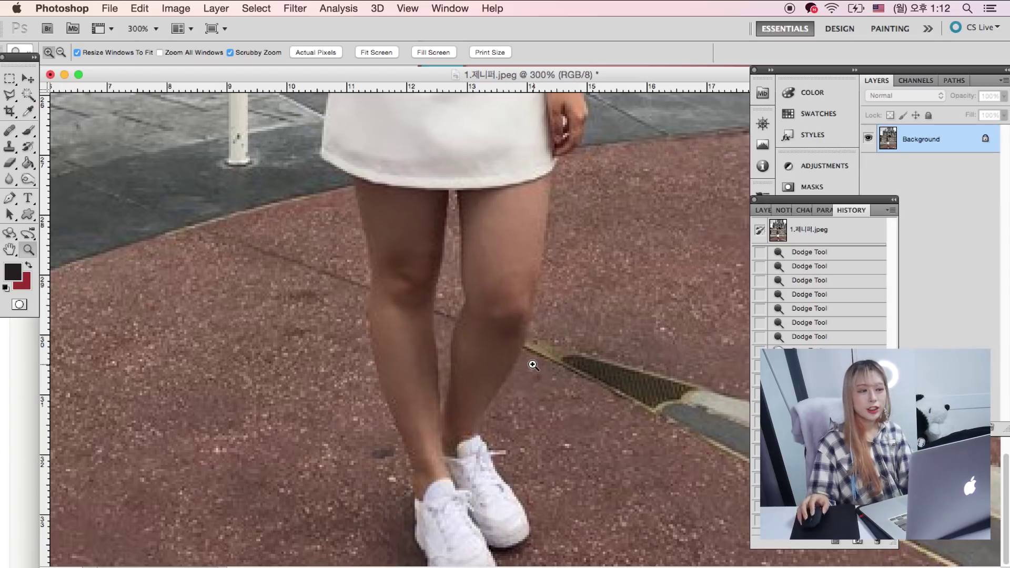
# Step: Outline the left thigh with the Polygonal Lasso from skirt hem to below the knee
pyautogui.click(10, 94)
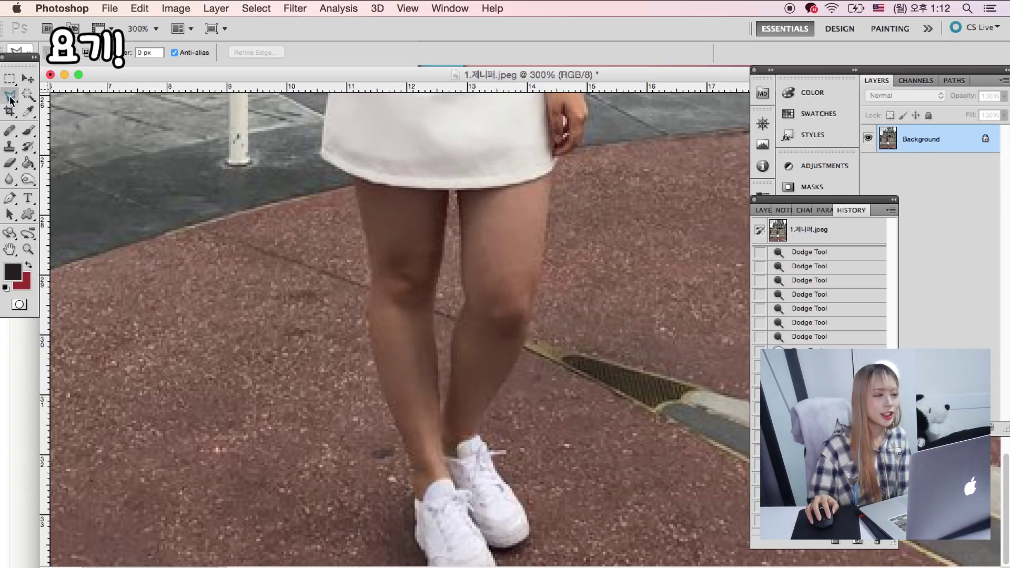
pyautogui.click(10, 99)
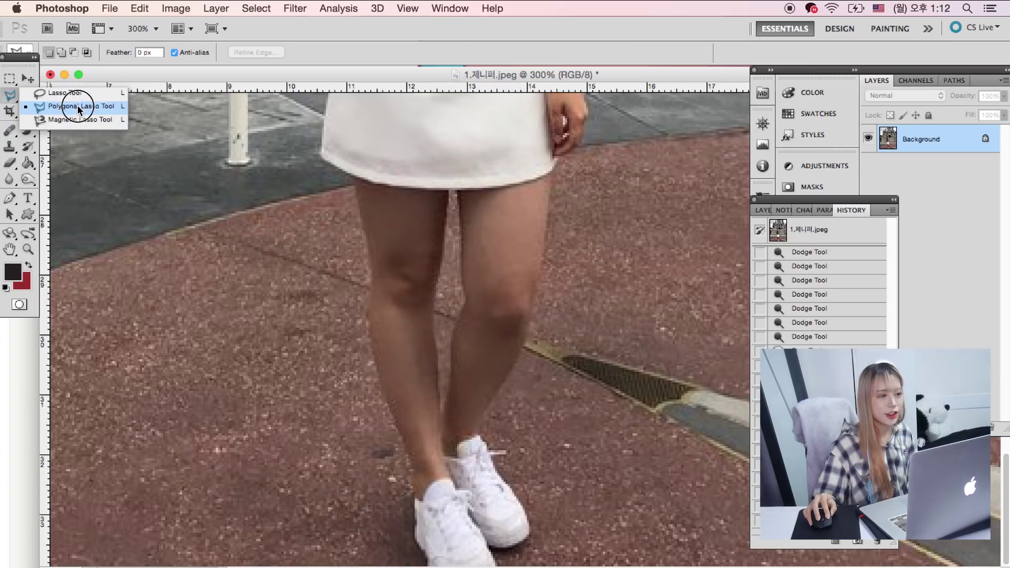
pyautogui.click(79, 107)
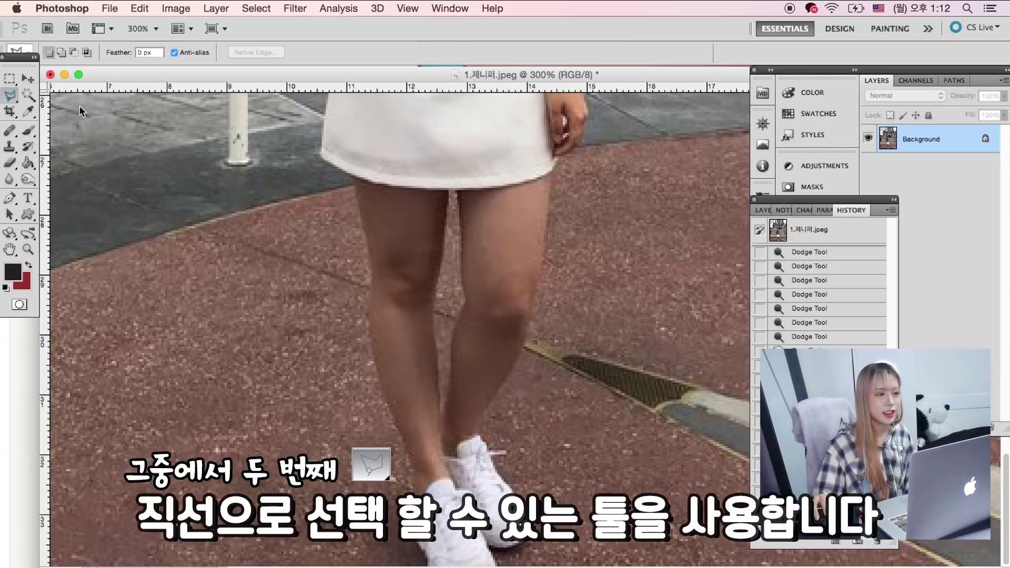
pyautogui.click(453, 126)
pyautogui.click(453, 177)
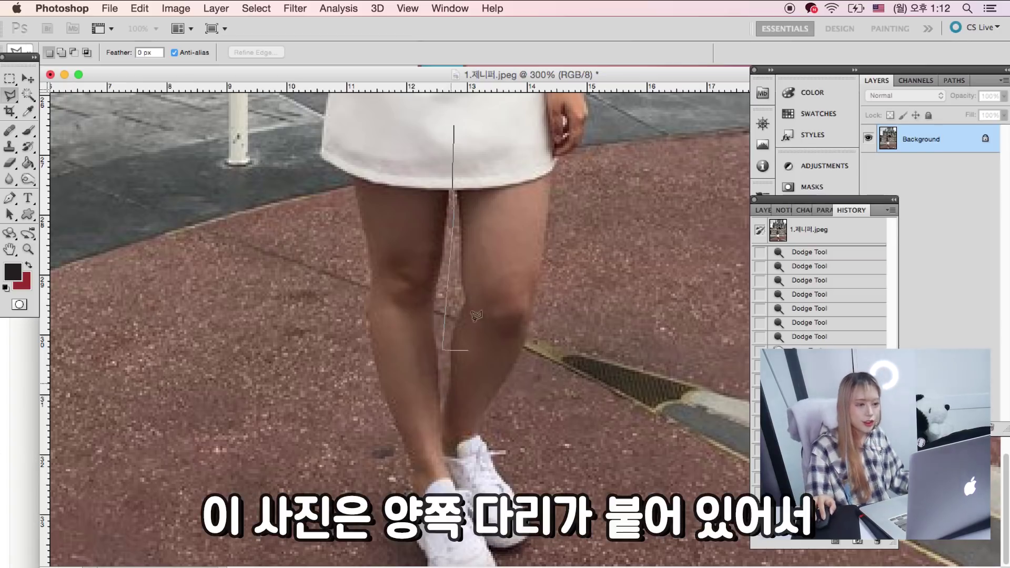
pyautogui.click(431, 395)
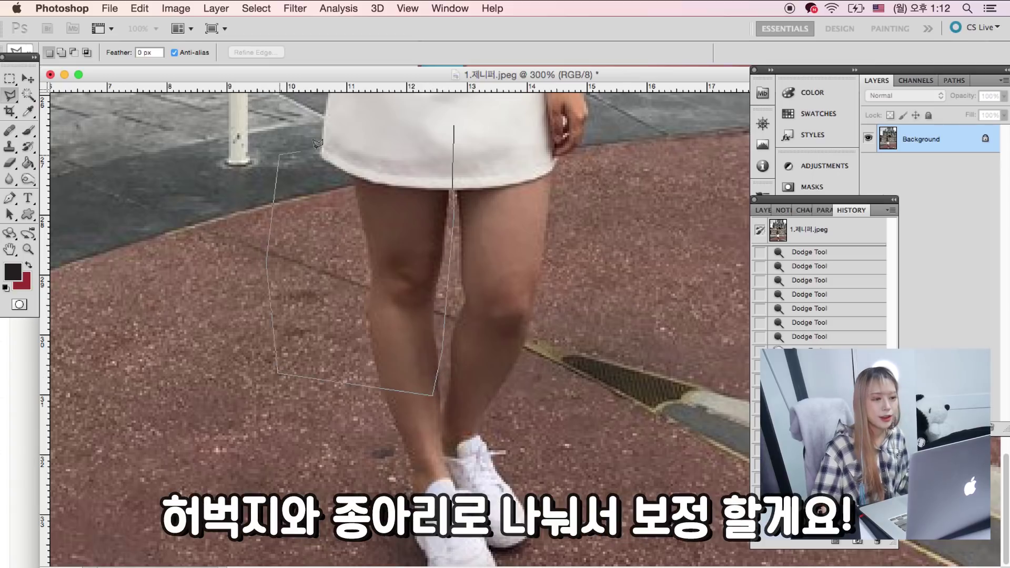
pyautogui.click(452, 126)
pyautogui.click(294, 8)
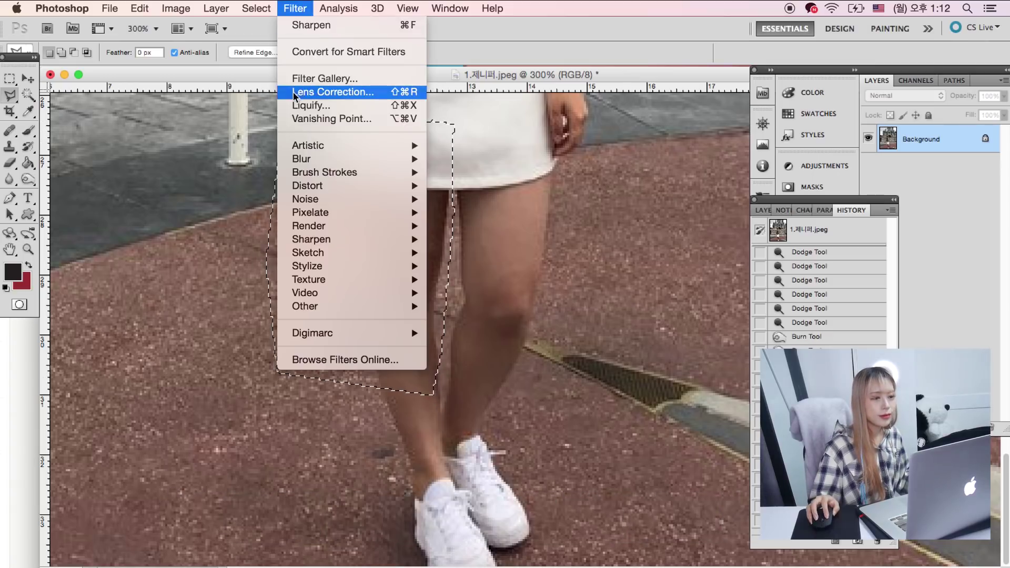
# Step: Push the left thigh's edge inward with Liquify Forward Warp and apply it
pyautogui.click(301, 107)
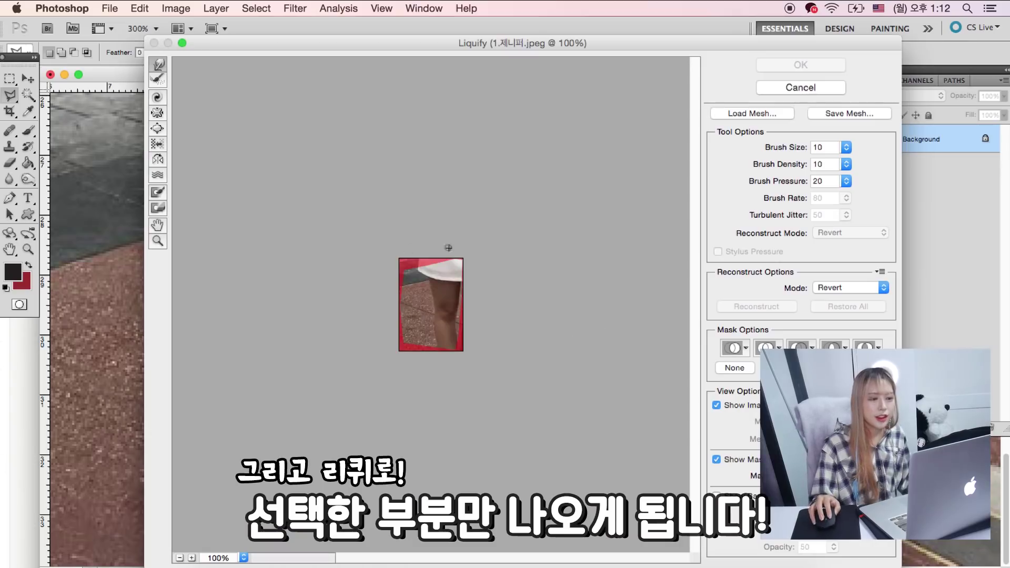
pyautogui.click(434, 319)
pyautogui.click(509, 349)
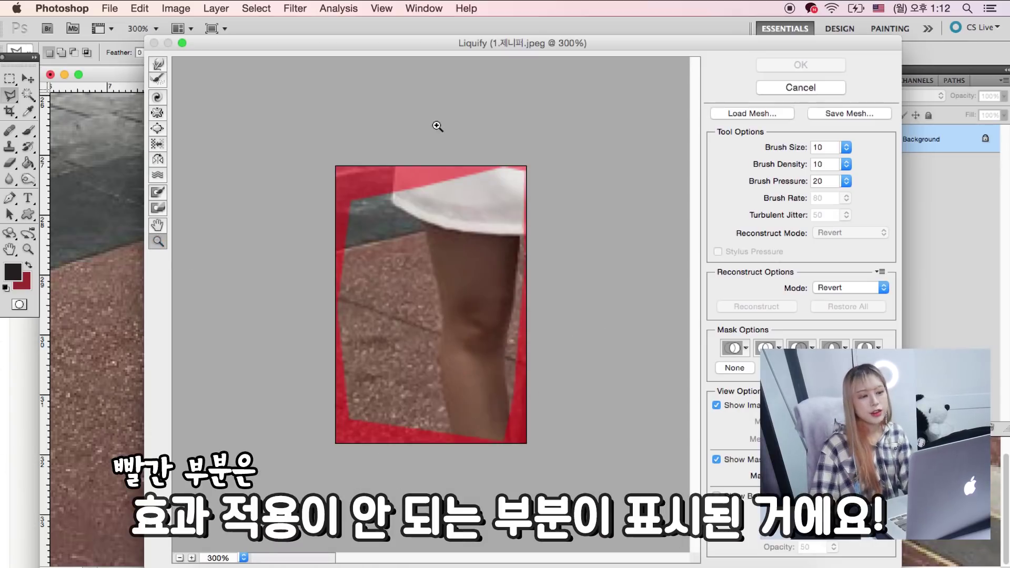
pyautogui.click(158, 64)
pyautogui.moveTo(420, 191); pyautogui.dragTo(534, 310)
pyautogui.press(']')
pyautogui.press(']')
pyautogui.press(']')
pyautogui.press(']')
pyautogui.press(']')
pyautogui.press(']')
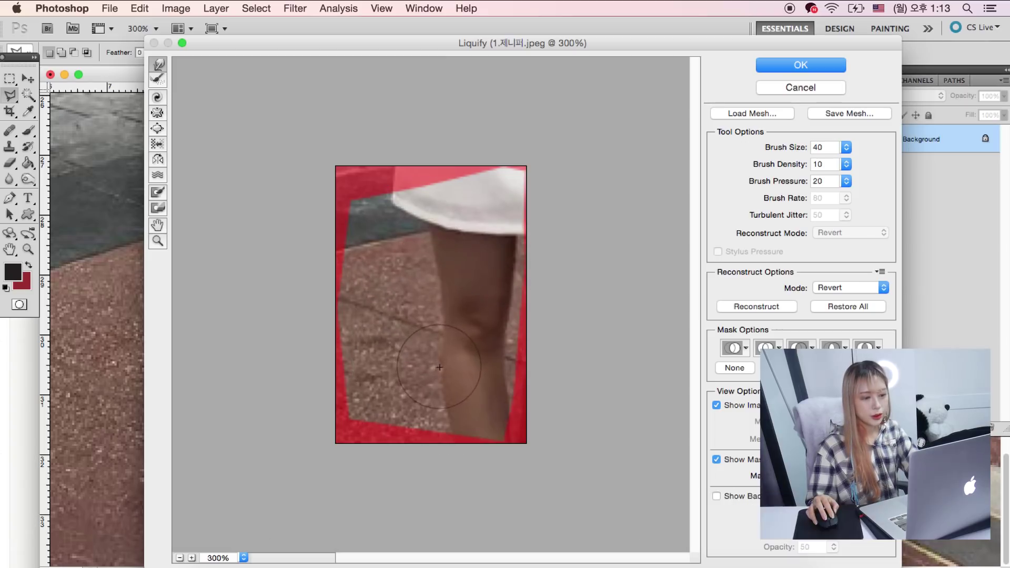
pyautogui.press('Return')
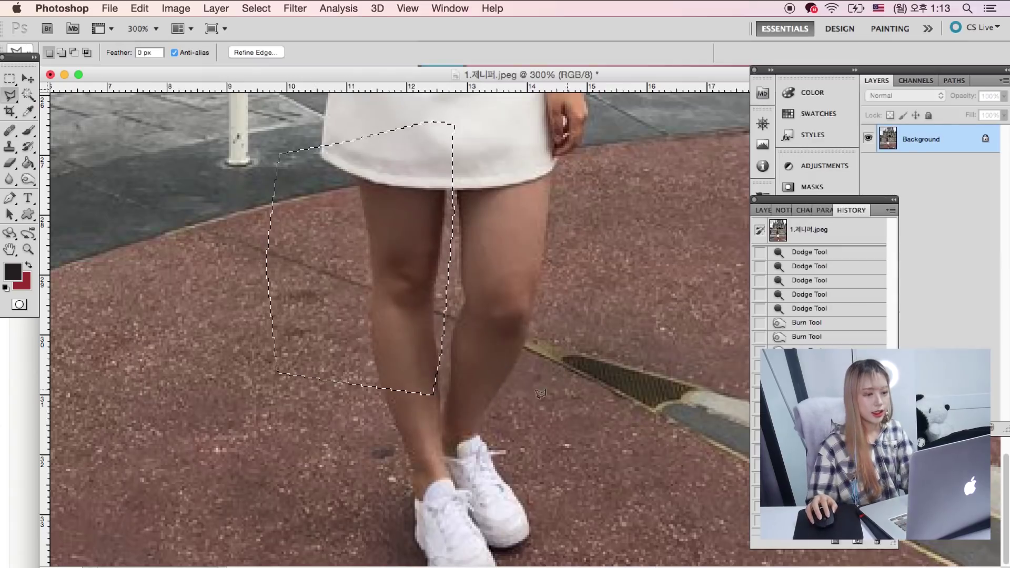
# Step: Compare before and after, deselect, and begin outlining the other thigh
pyautogui.hotkey('ctrl', 'z')
pyautogui.hotkey('ctrl', 'z')
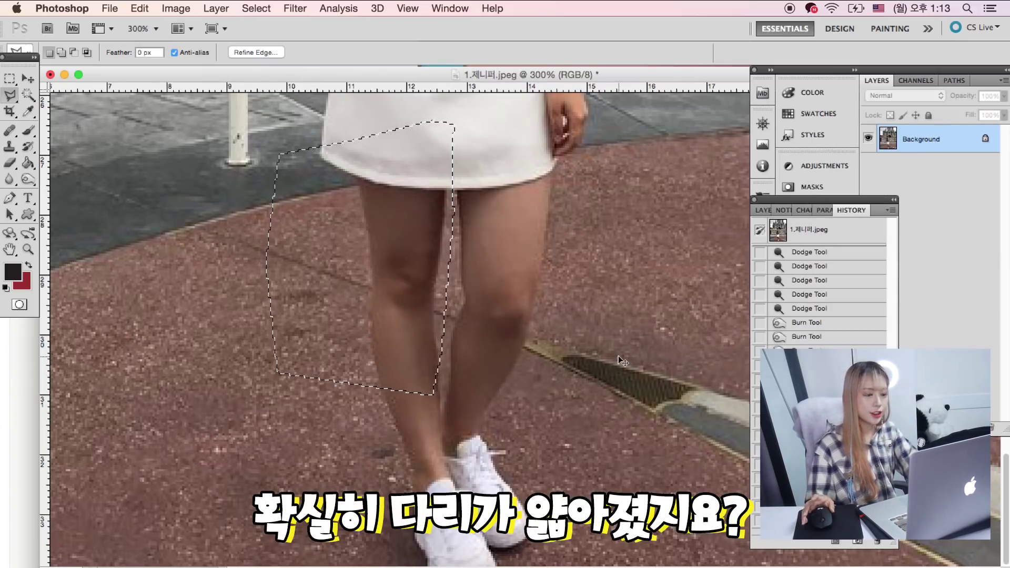
pyautogui.hotkey('ctrl', 'd')
pyautogui.click(451, 158)
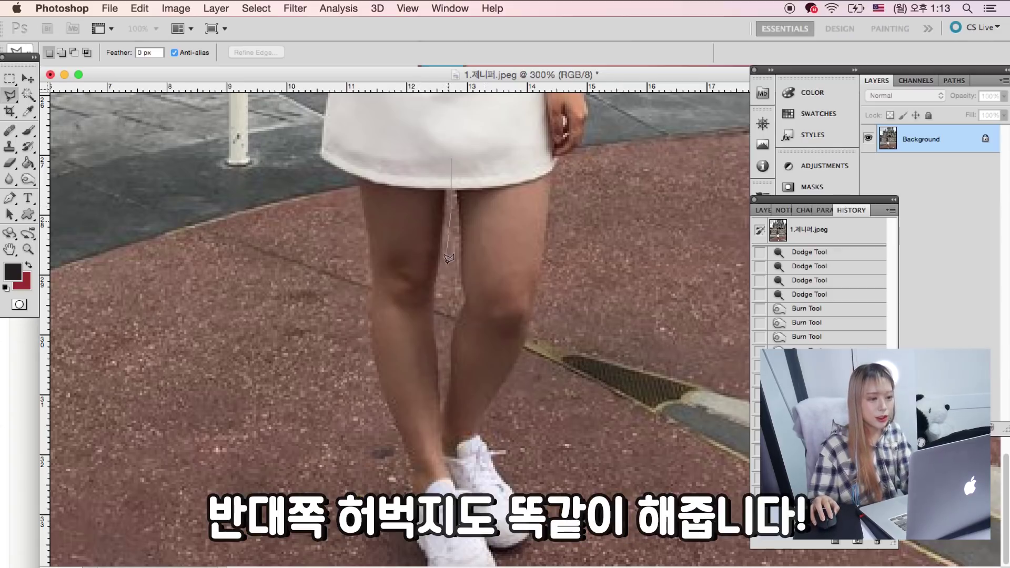
# Step: Slim the right thigh with Liquify and clear the selection
pyautogui.doubleClick(595, 158)
pyautogui.click(293, 8)
pyautogui.click(346, 103)
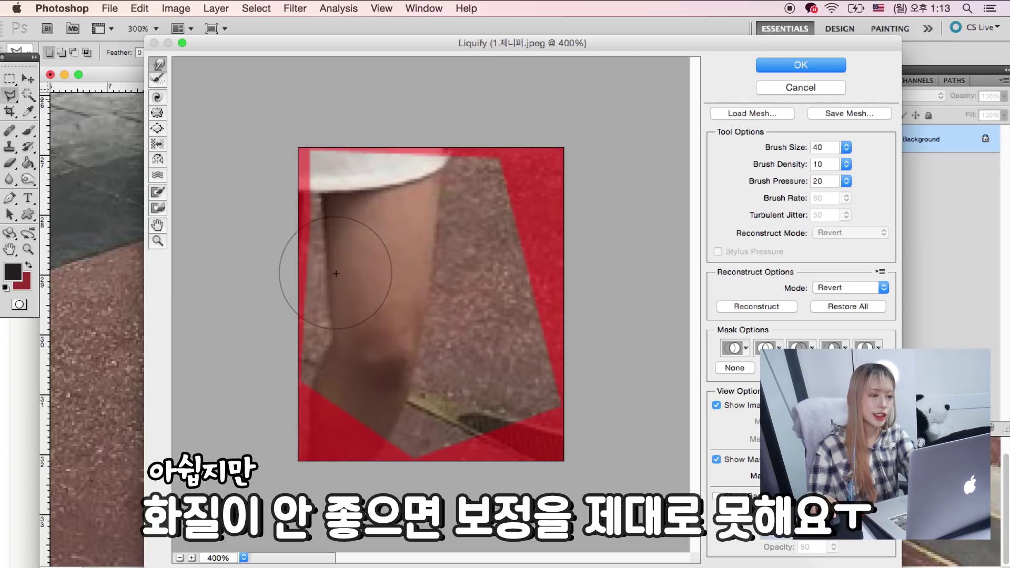
pyautogui.press('Escape')
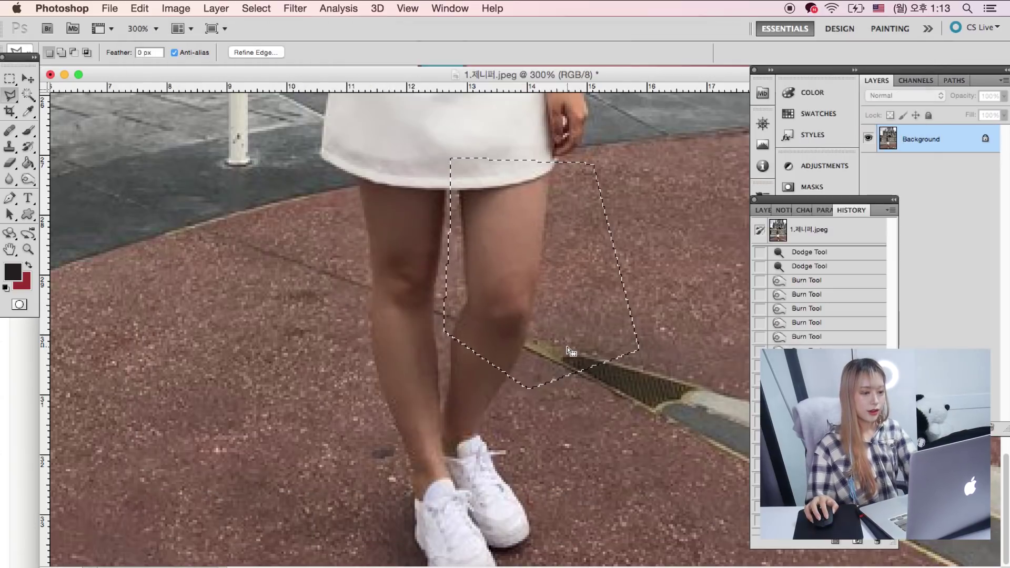
pyautogui.hotkey('ctrl', 'd')
# Step: Lasso both lower legs, slim them together with Liquify, and deselect
pyautogui.hscroll(2, 473, 316)
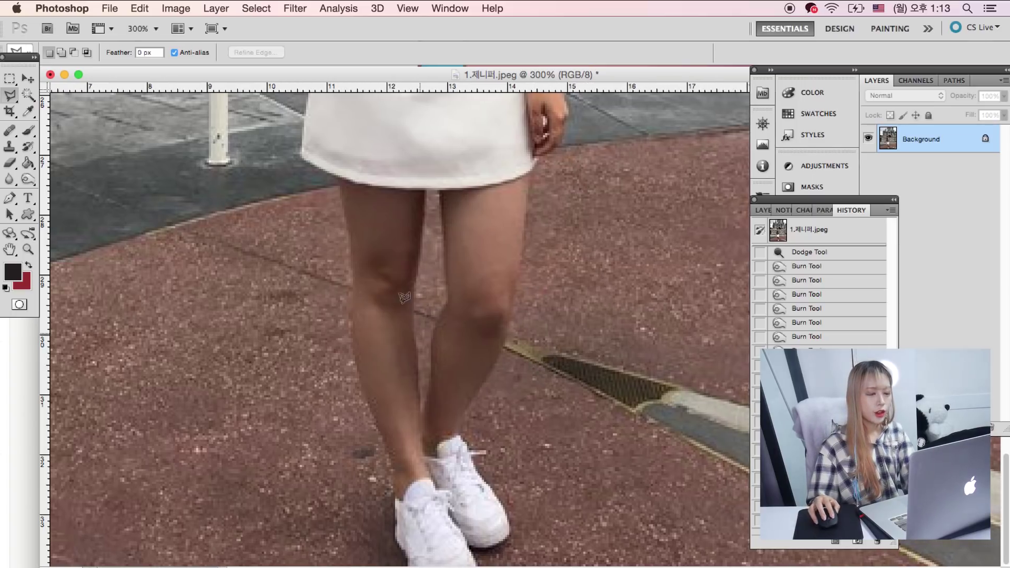
pyautogui.click(300, 256)
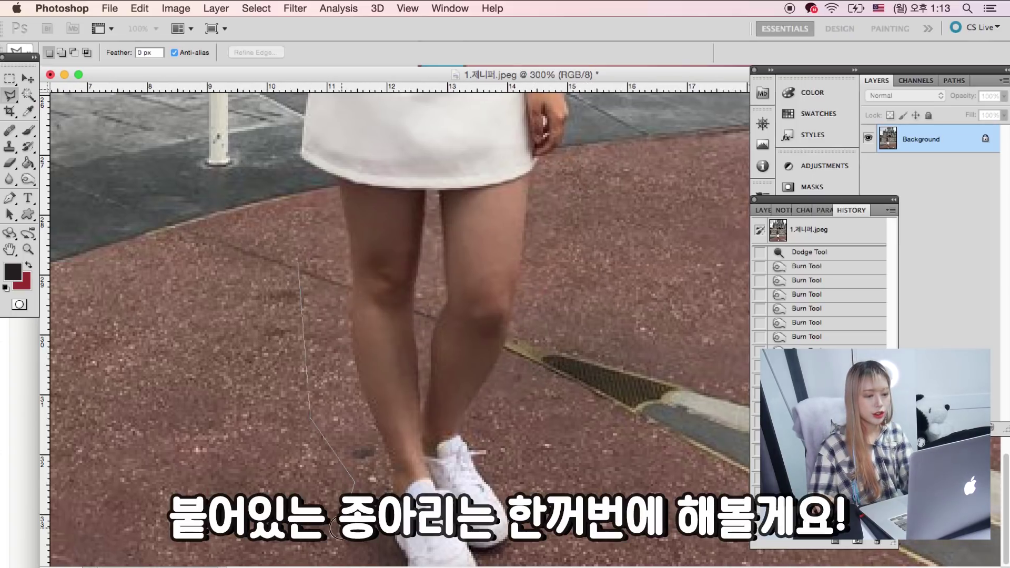
pyautogui.click(586, 286)
pyautogui.click(558, 231)
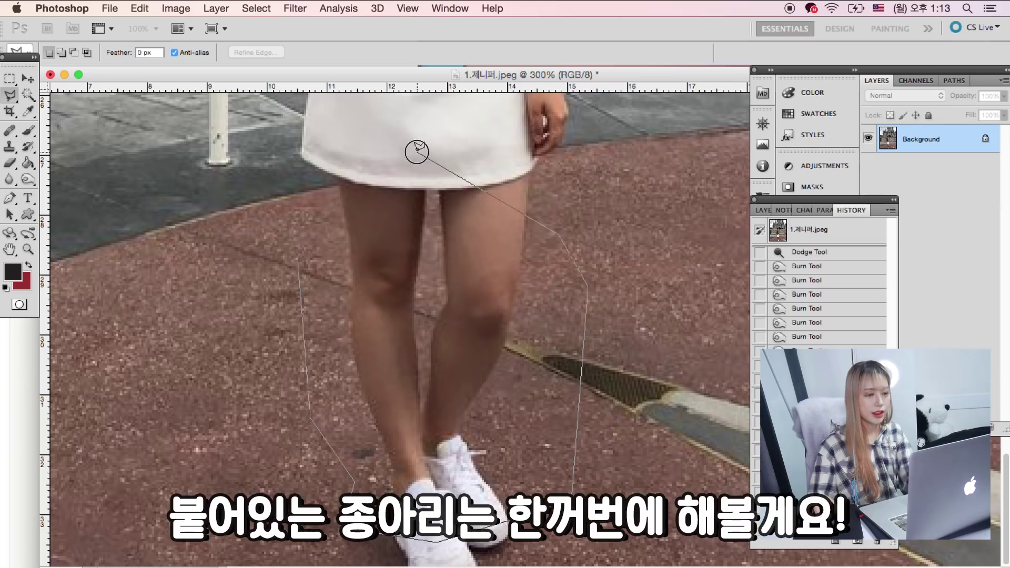
pyautogui.doubleClick(427, 158)
pyautogui.click(284, 8)
pyautogui.click(311, 105)
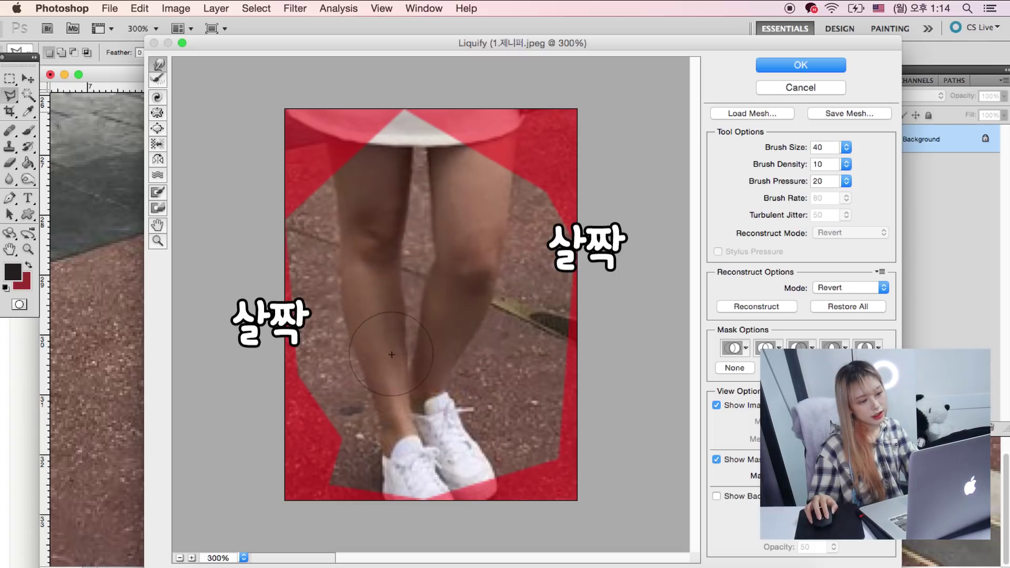
pyautogui.press('Return')
pyautogui.hotkey('ctrl', 'd')
pyautogui.click(28, 250)
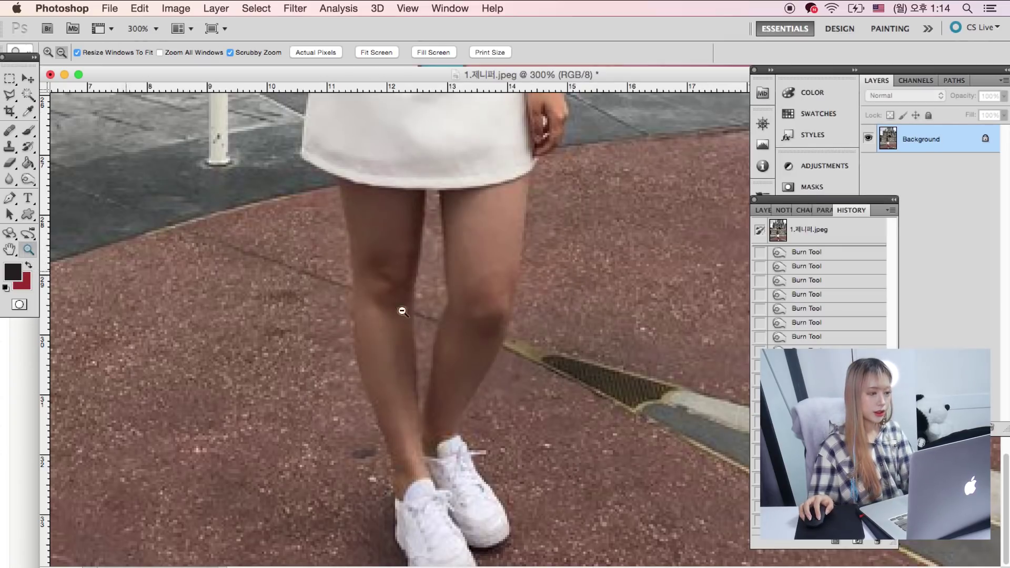
# Step: Zoom out and marquee-select the entire photo
pyautogui.keyDown('alt'); pyautogui.click(403, 311); pyautogui.keyUp('alt')
pyautogui.keyDown('alt'); pyautogui.click(437, 326); pyautogui.keyUp('alt')
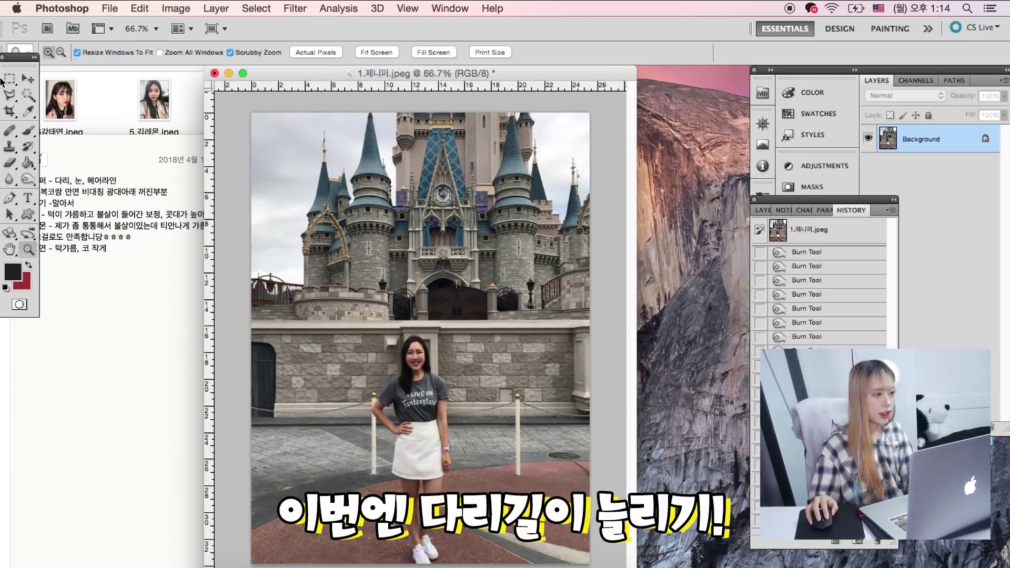
pyautogui.click(7, 79)
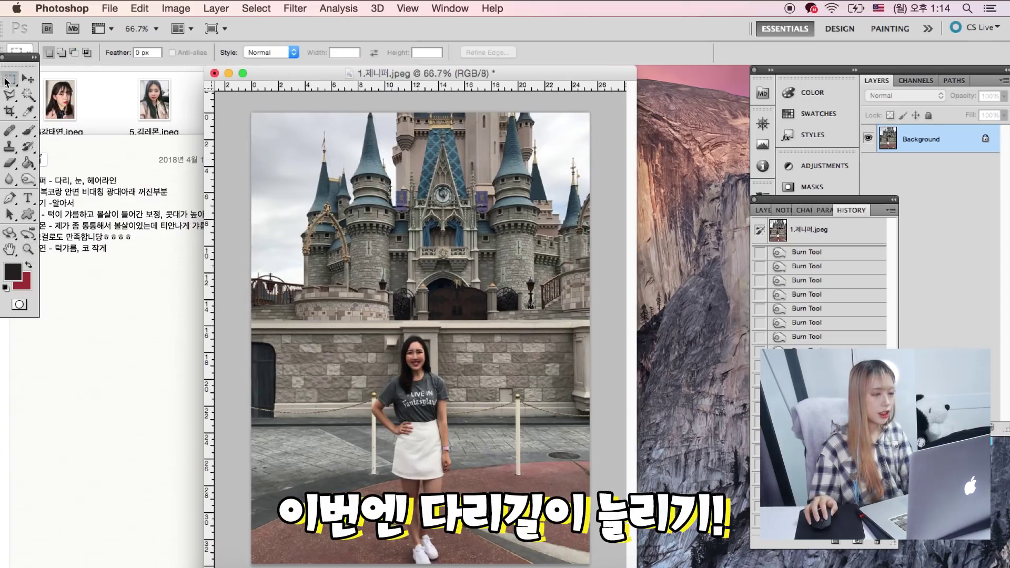
pyautogui.moveTo(244, 109); pyautogui.dragTo(605, 557)
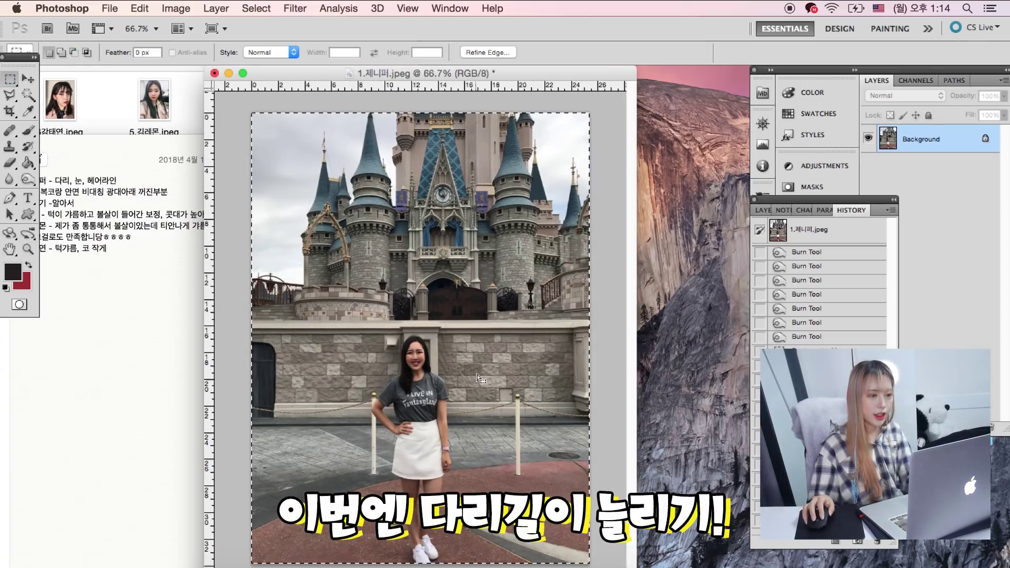
# Step: Nudge the whole photo upward with Free Transform, then select the bottom strip
pyautogui.rightClick(515, 333)
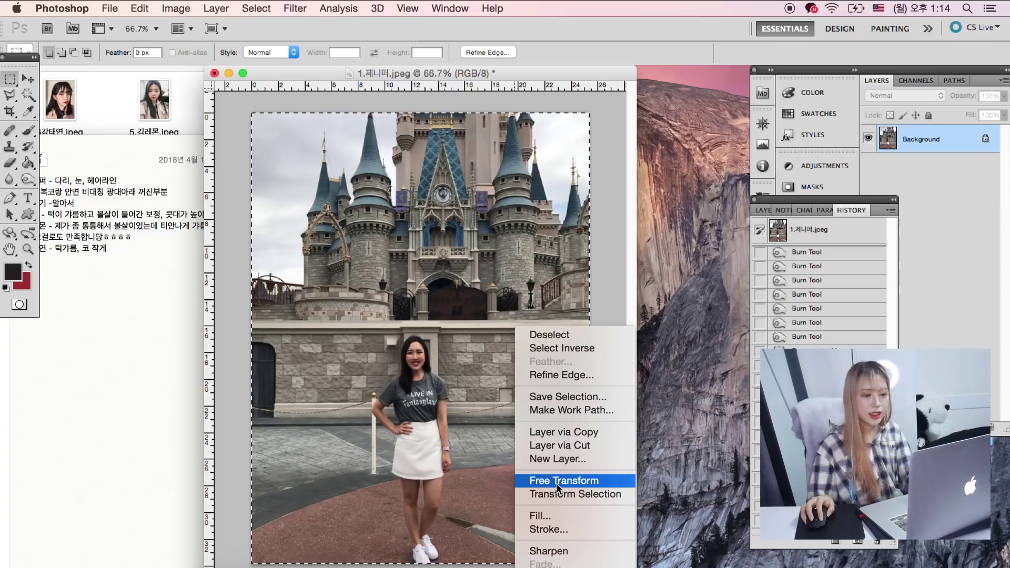
pyautogui.click(558, 487)
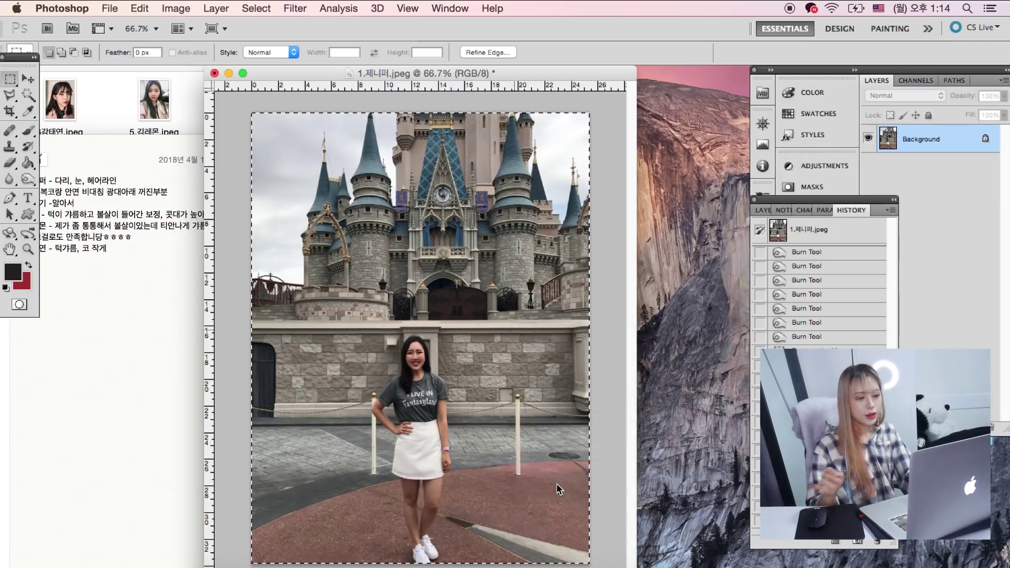
pyautogui.press('Up')
pyautogui.press('Up')
pyautogui.press('Up')
pyautogui.press('Up')
pyautogui.press('Up')
pyautogui.press('Return')
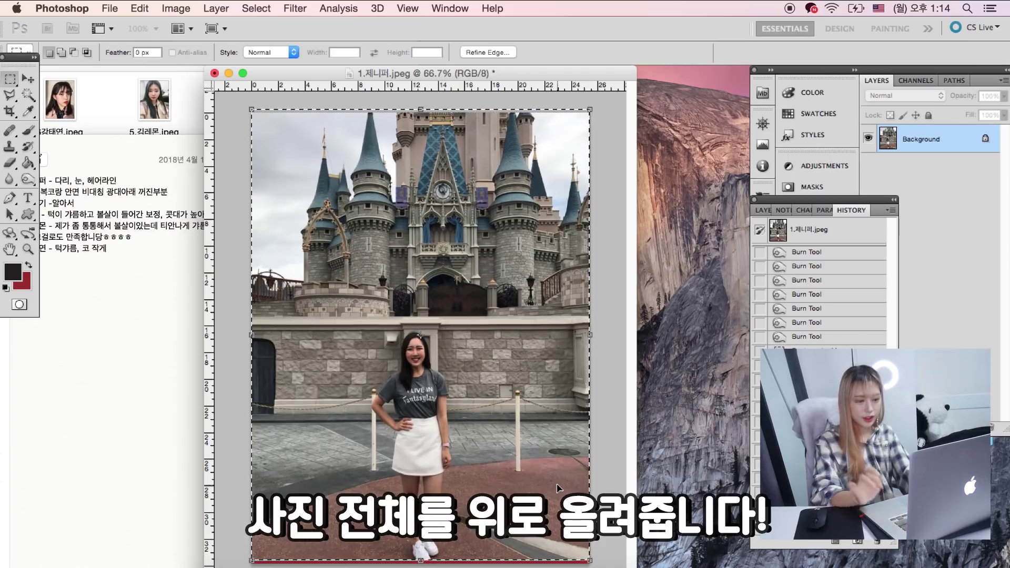
pyautogui.press('super+d')
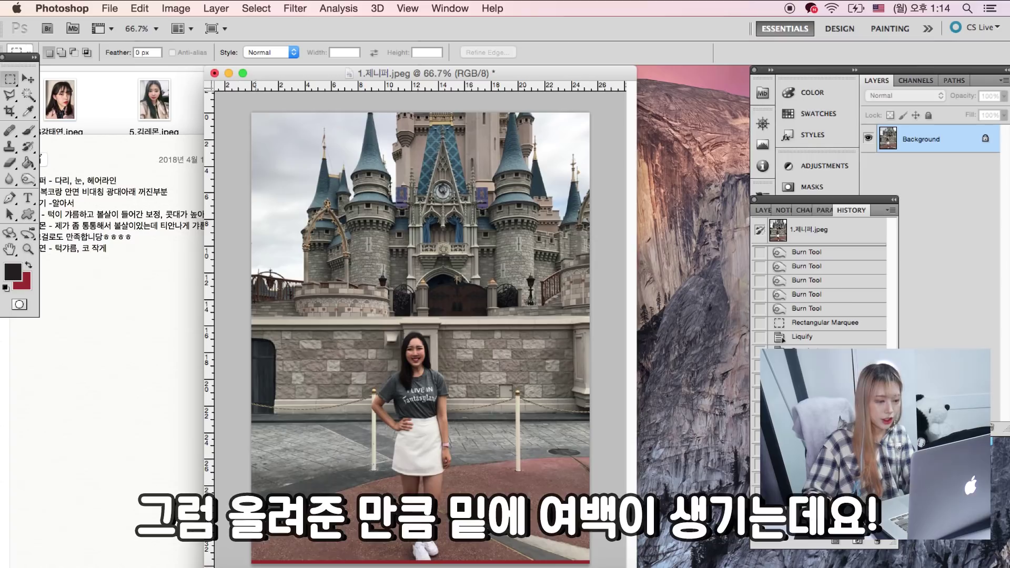
pyautogui.moveTo(247, 446); pyautogui.dragTo(586, 563)
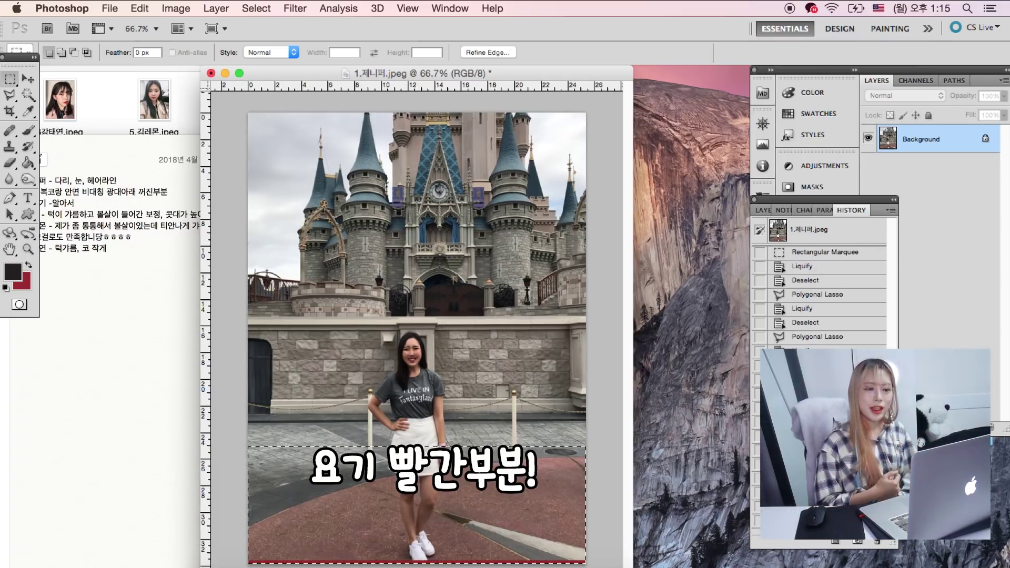
# Step: Select the area from below her knees down to the bottom of the photo
pyautogui.moveTo(247, 445); pyautogui.dragTo(334, 476)
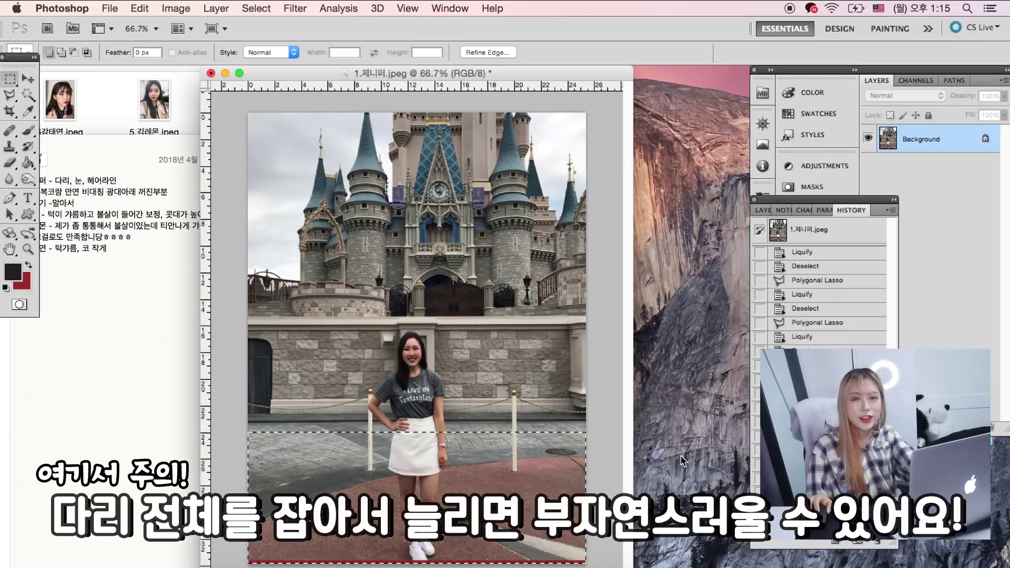
pyautogui.moveTo(339, 479); pyautogui.dragTo(603, 435)
pyautogui.click(604, 435)
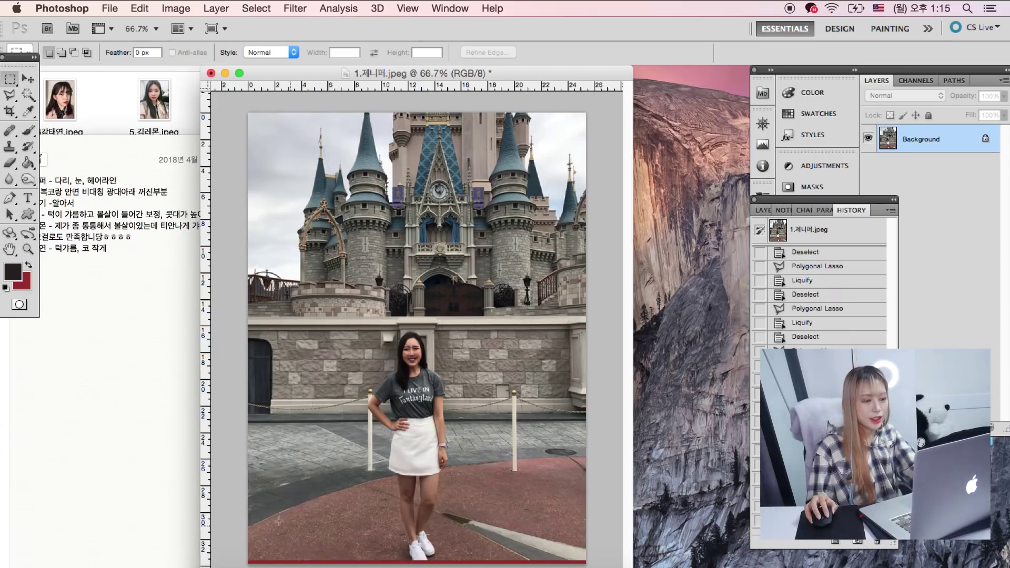
pyautogui.moveTo(345, 546); pyautogui.dragTo(455, 562)
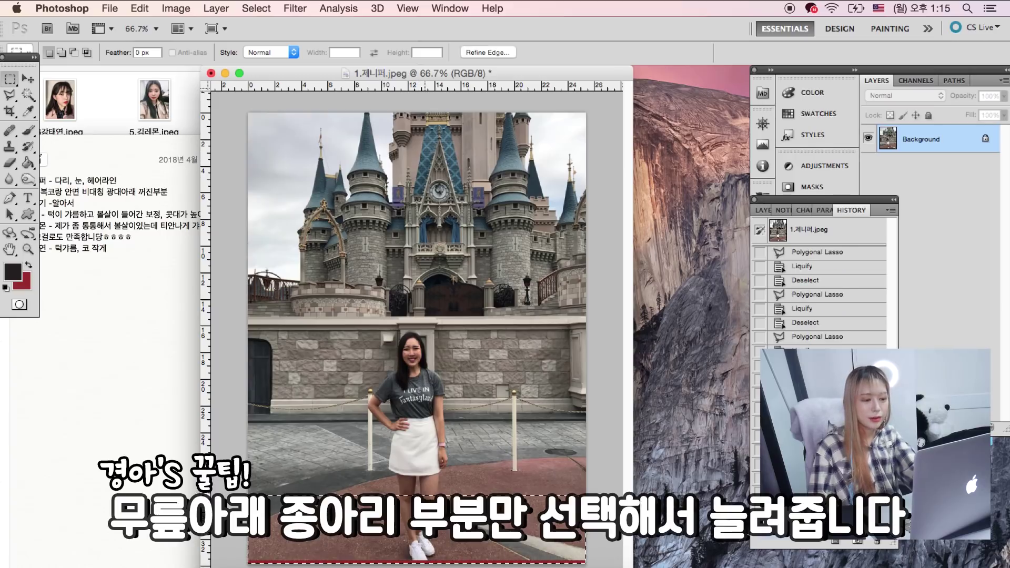
# Step: Free-transform the selection downward to lengthen her legs, then deselect
pyautogui.rightClick(417, 520)
pyautogui.click(479, 481)
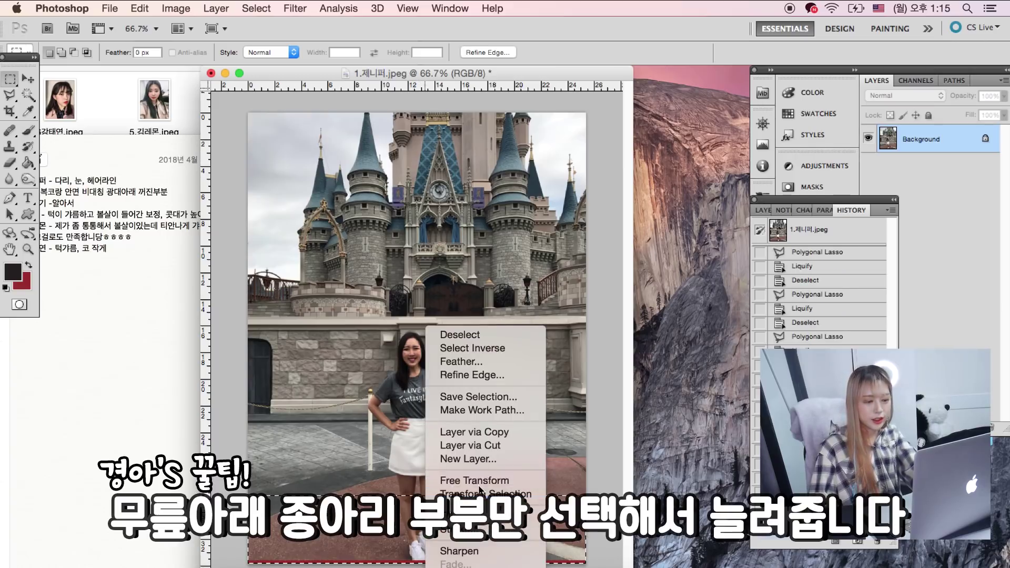
pyautogui.moveTo(538, 73); pyautogui.dragTo(532, 73)
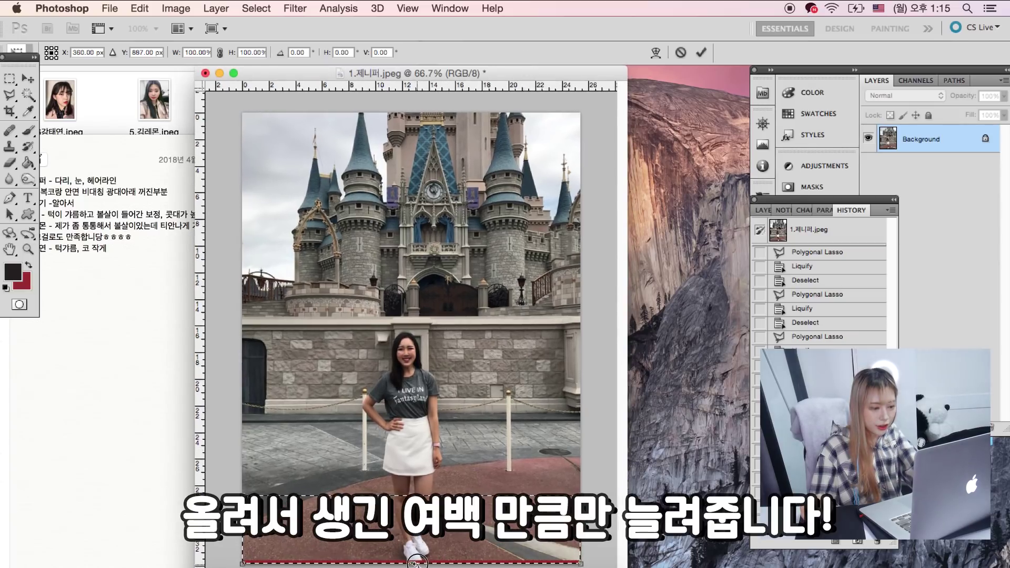
pyautogui.moveTo(421, 564); pyautogui.dragTo(423, 567)
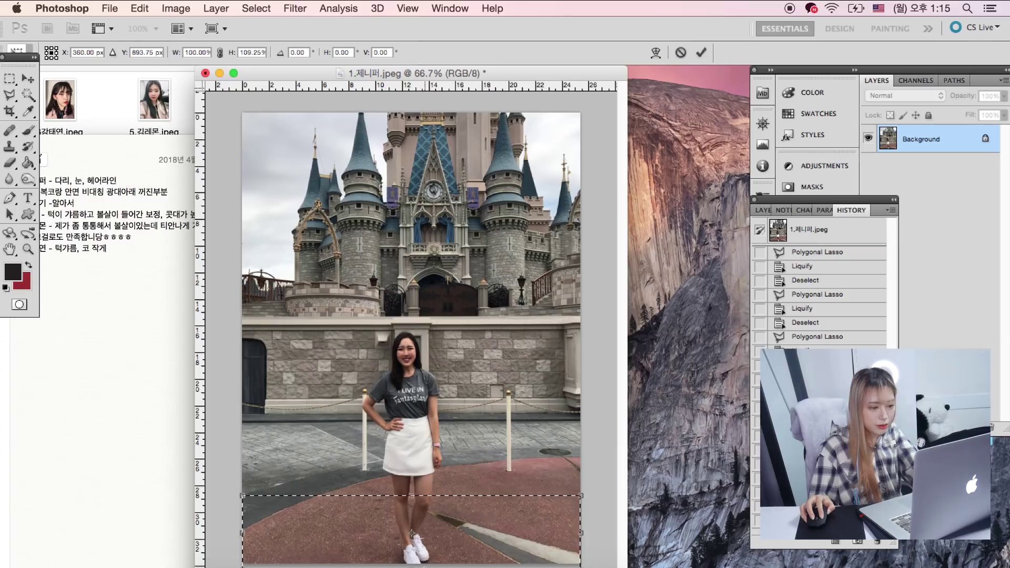
pyautogui.press('Return')
pyautogui.hotkey('ctrl', 'd')
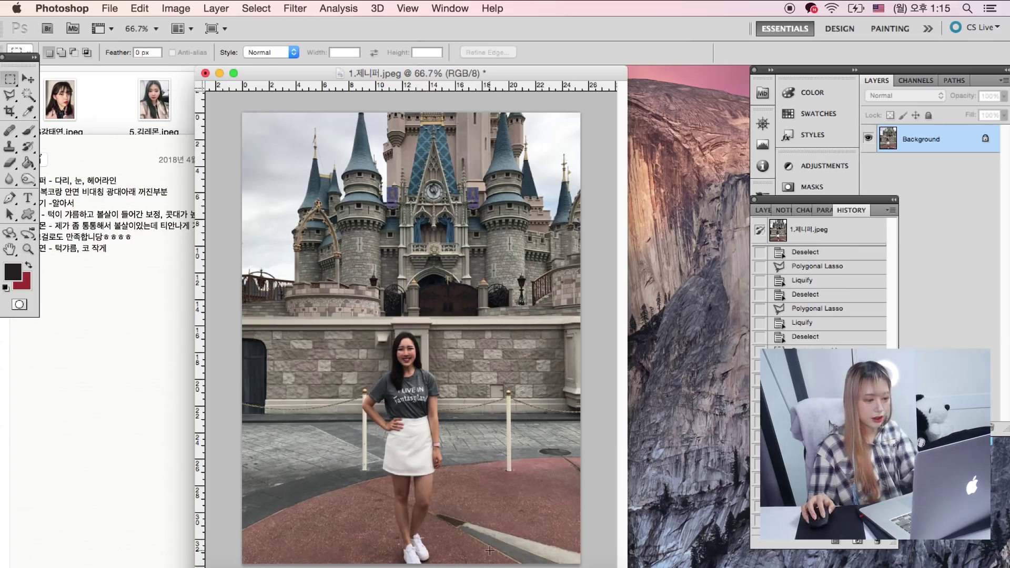
# Step: Apply Selective Color to the Yellows with Yellow -9% and Black -11%
pyautogui.press('z')
pyautogui.keyDown('alt'); pyautogui.click(421, 335); pyautogui.keyUp('alt')
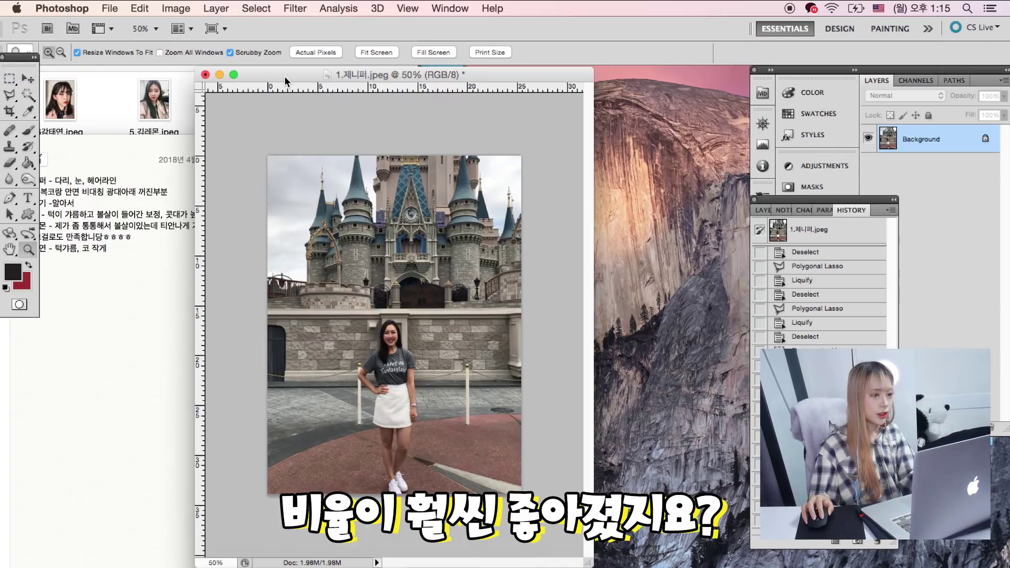
pyautogui.moveTo(285, 80); pyautogui.dragTo(289, 81)
pyautogui.click(176, 9)
pyautogui.click(347, 221)
pyautogui.click(650, 213)
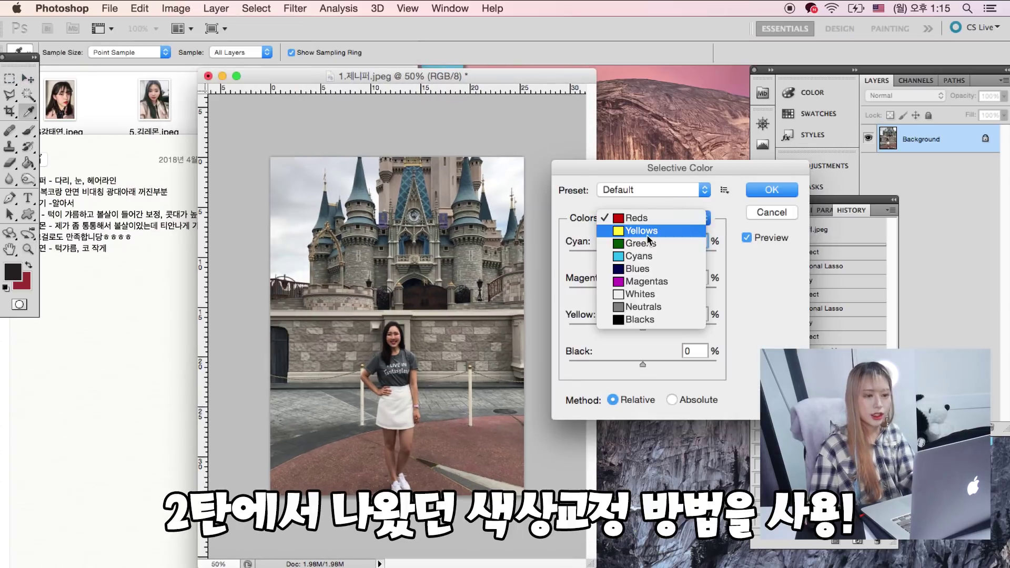
pyautogui.click(646, 234)
pyautogui.moveTo(642, 327); pyautogui.dragTo(635, 328)
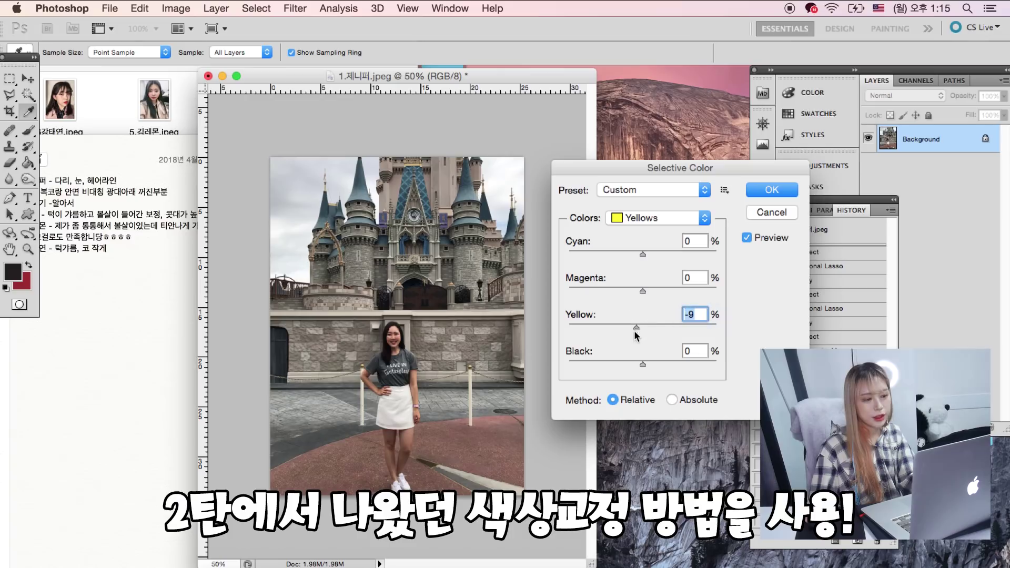
pyautogui.moveTo(642, 364); pyautogui.dragTo(636, 364)
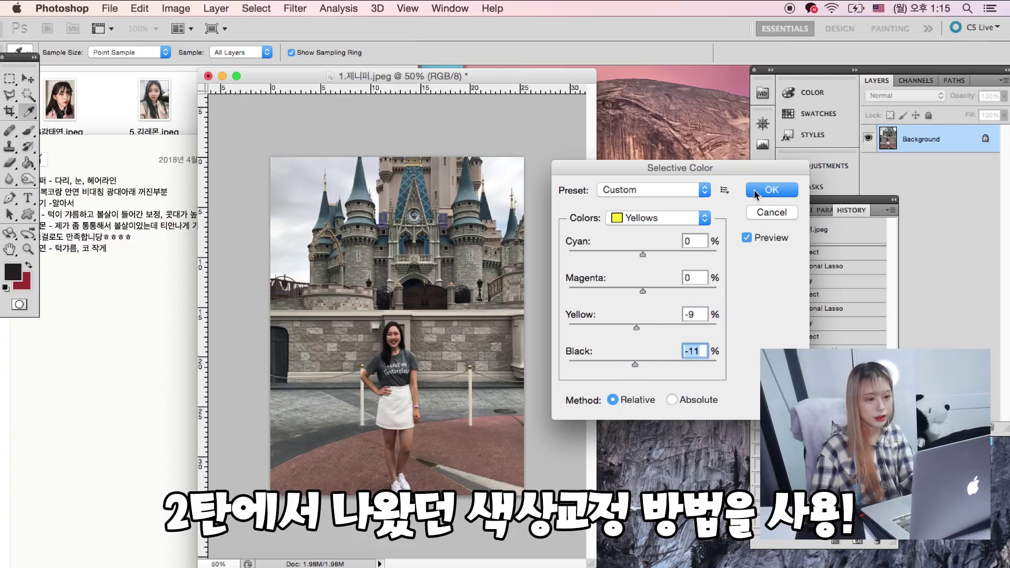
pyautogui.click(754, 195)
# Step: Reposition the document window and bring up the Curves dialog
pyautogui.press('z')
pyautogui.moveTo(484, 82); pyautogui.dragTo(473, 83)
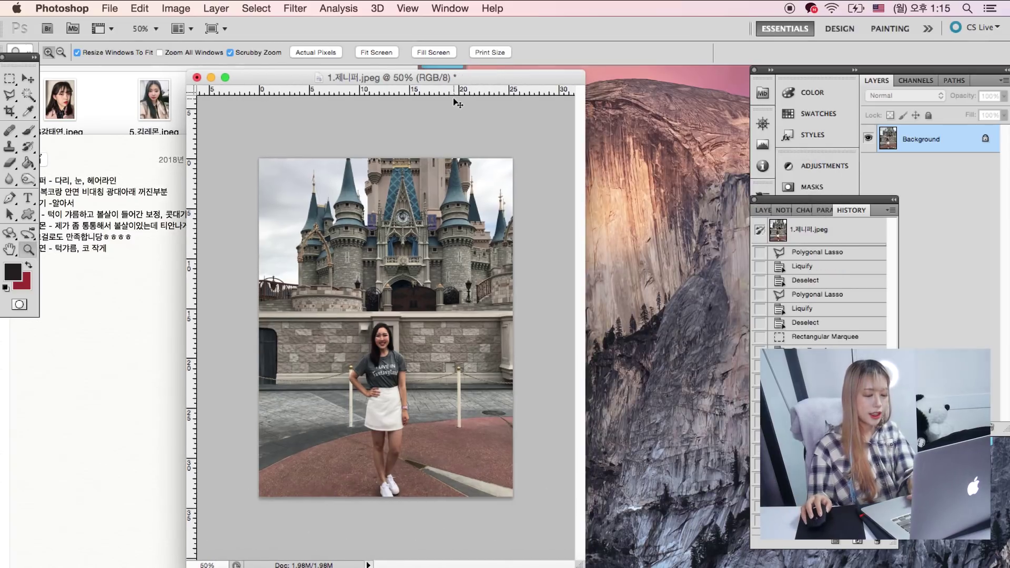
pyautogui.hotkey('ctrl', 'm')
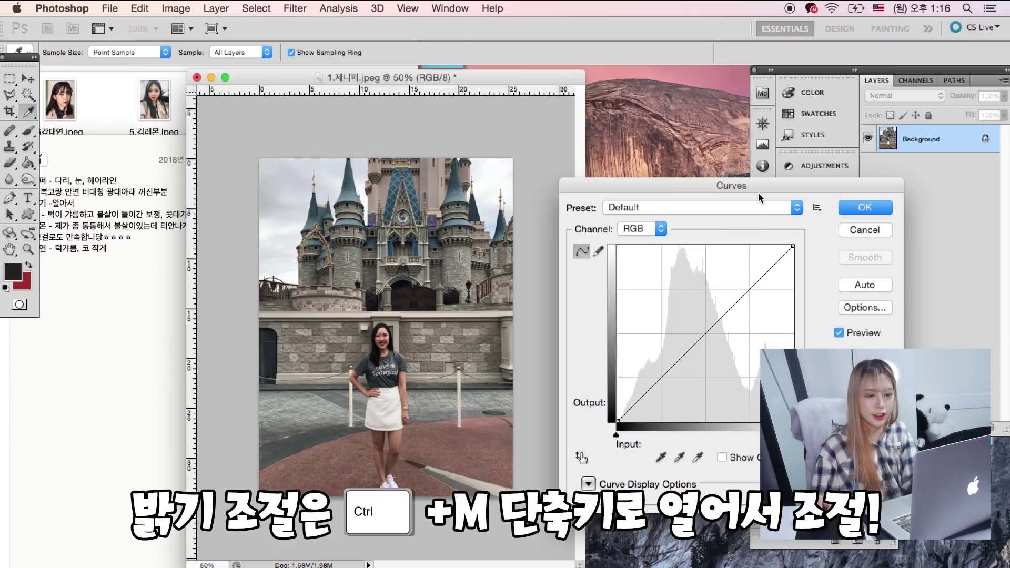
# Step: Brighten the castle photo with an upward curve, then zoom and enlarge its window
pyautogui.moveTo(739, 284); pyautogui.dragTo(735, 280)
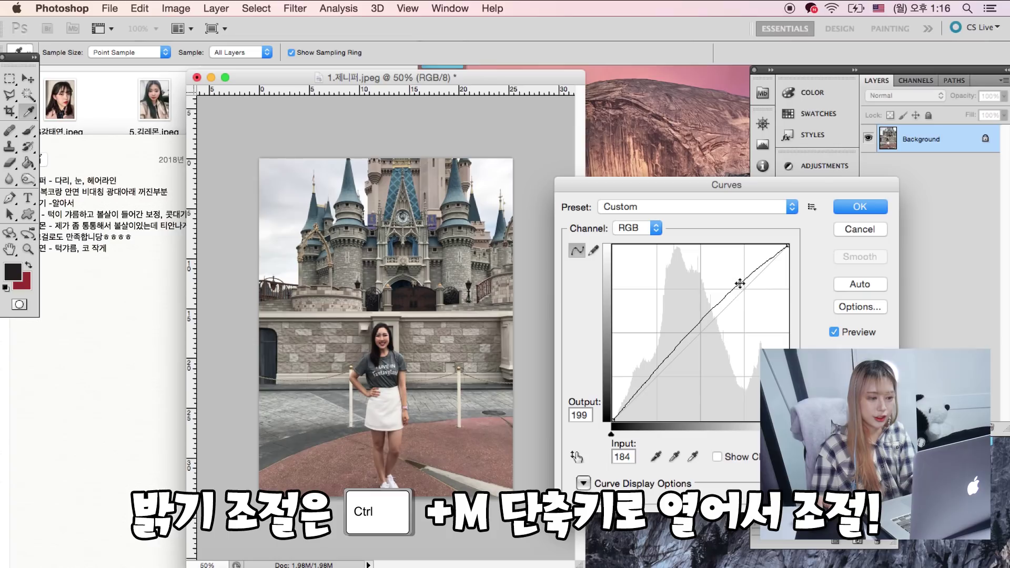
pyautogui.press('Return')
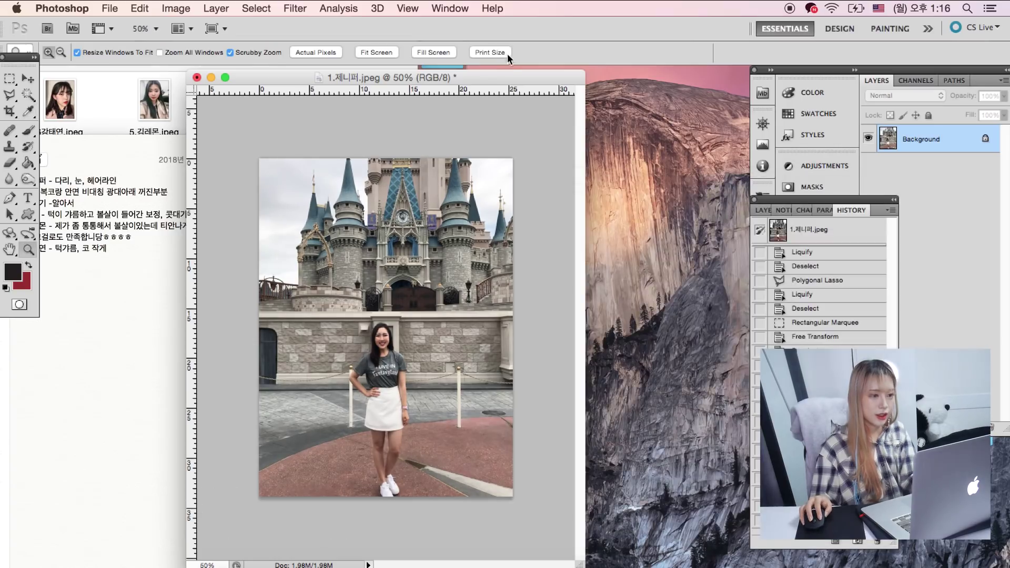
pyautogui.moveTo(513, 79); pyautogui.dragTo(470, 82)
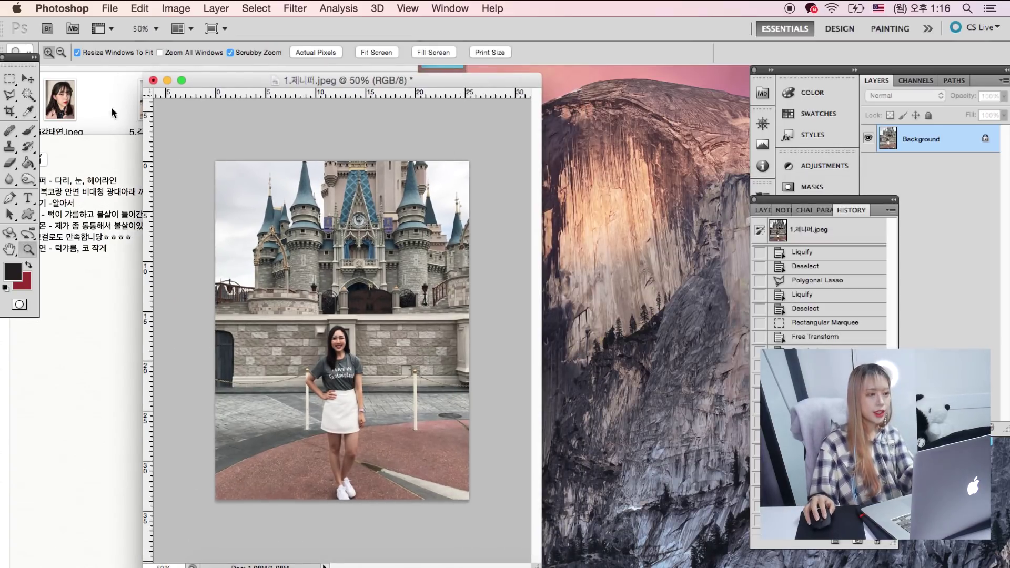
pyautogui.click(478, 330)
pyautogui.moveTo(496, 555); pyautogui.dragTo(590, 564)
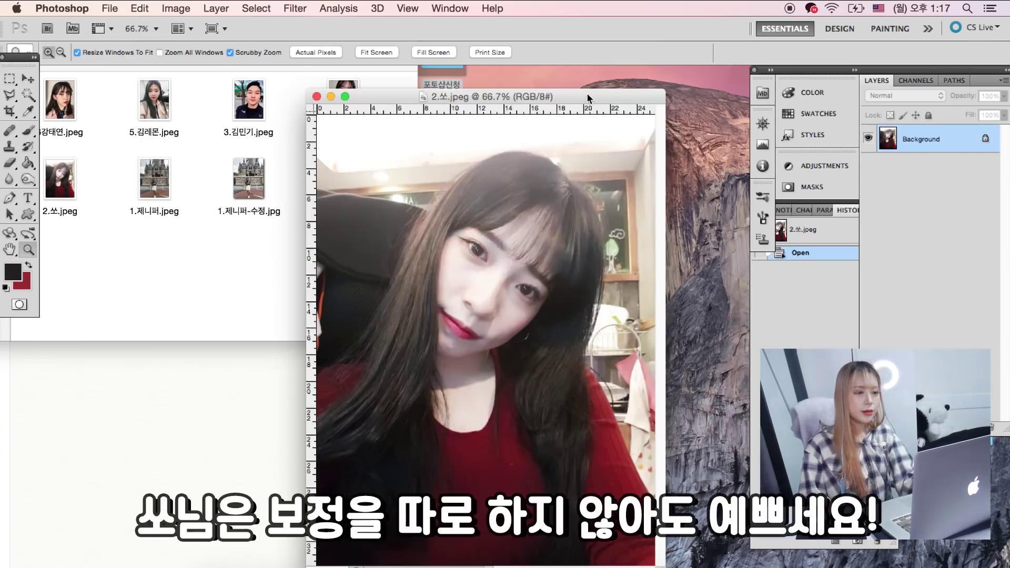
# Step: Review the client's request notes, then zoom 2.쏘.jpeg in on the lips and cheek
pyautogui.moveTo(505, 96); pyautogui.dragTo(555, 93)
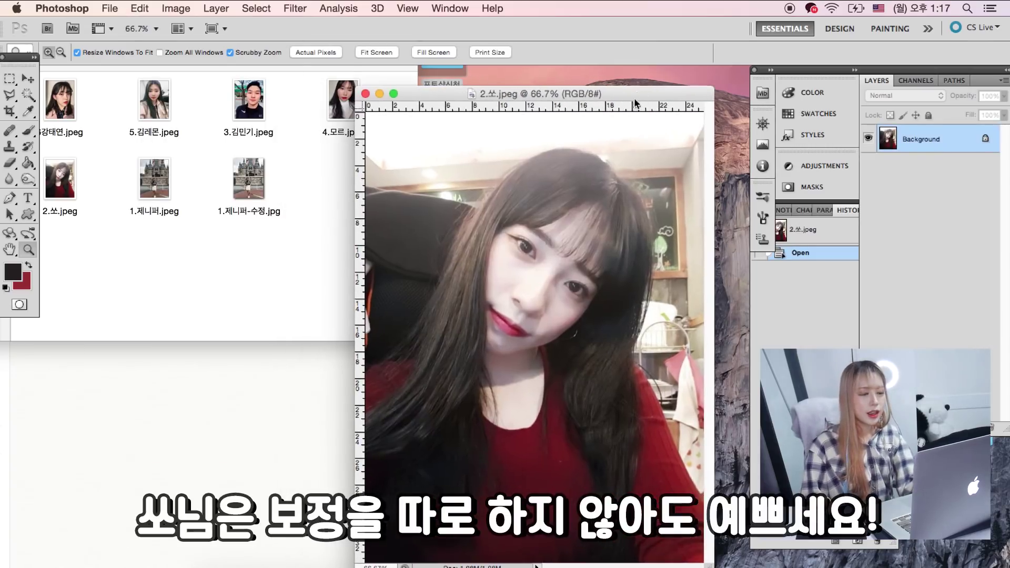
pyautogui.click(269, 444)
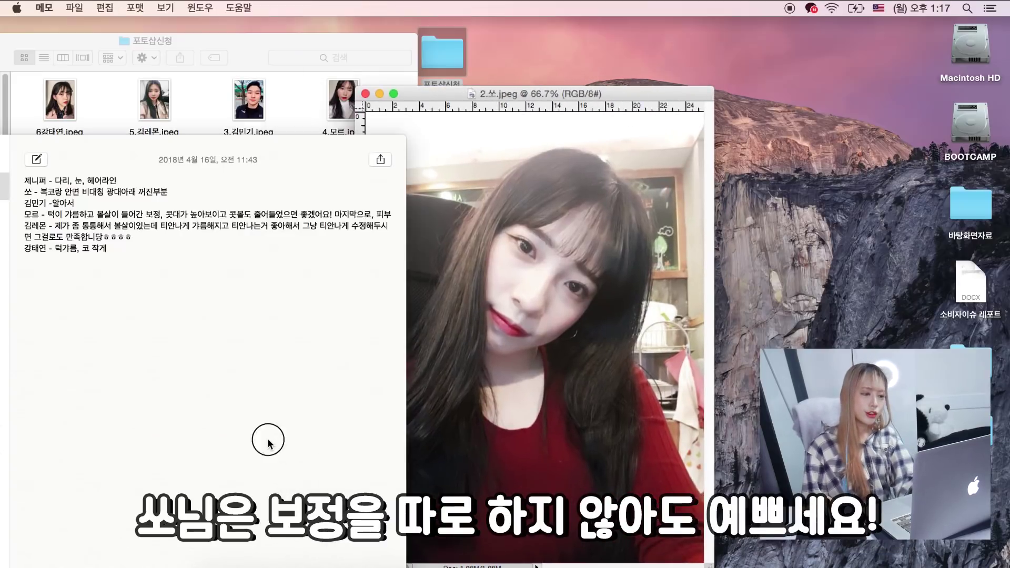
pyautogui.moveTo(475, 95); pyautogui.dragTo(517, 105)
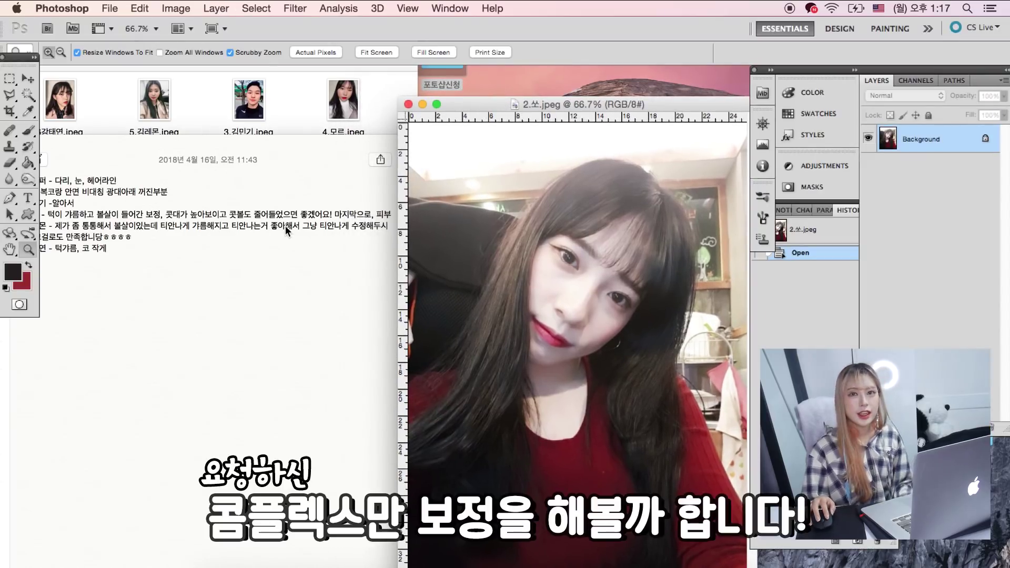
pyautogui.click(57, 198)
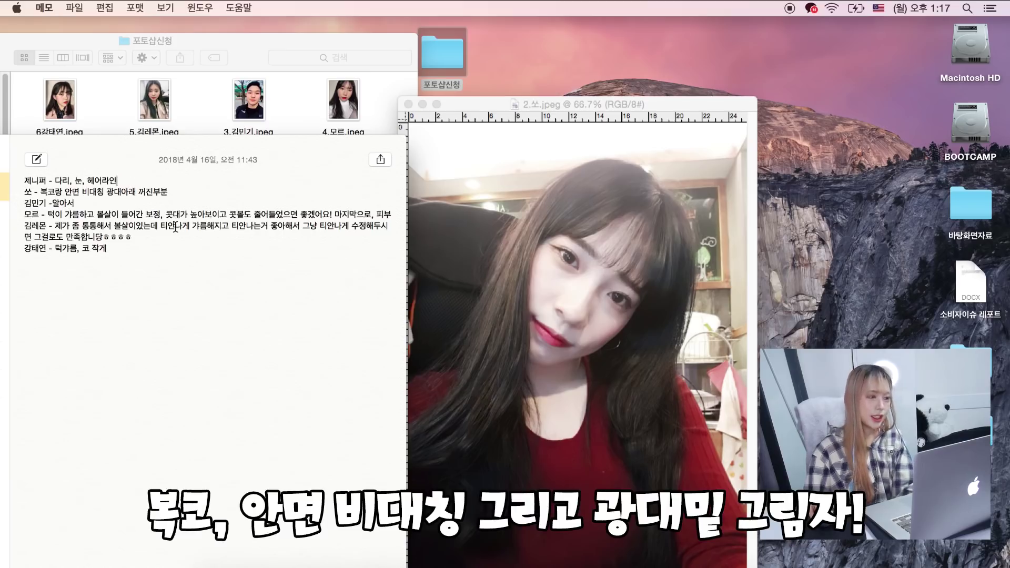
pyautogui.click(515, 295)
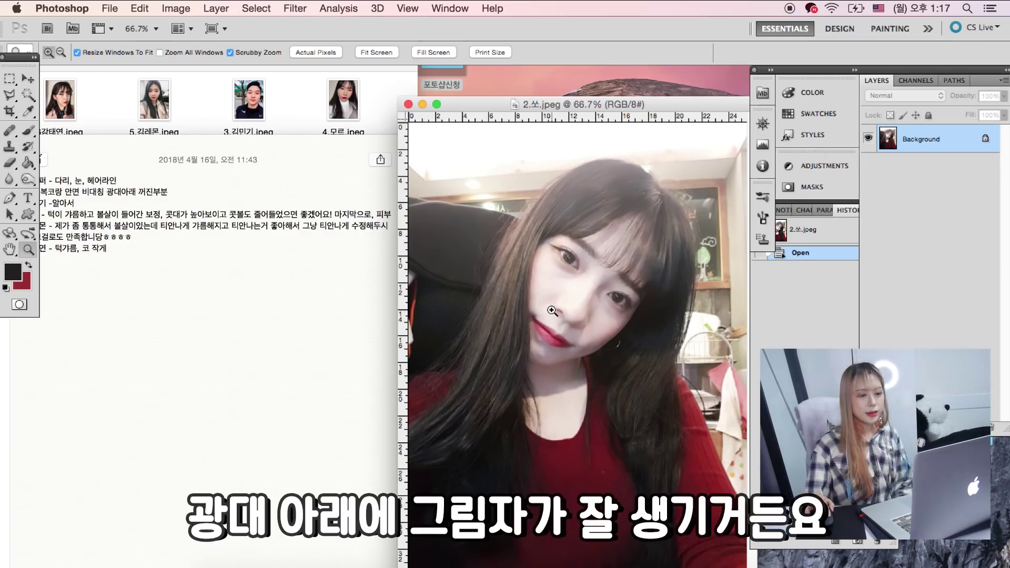
pyautogui.click(596, 337)
pyautogui.click(599, 342)
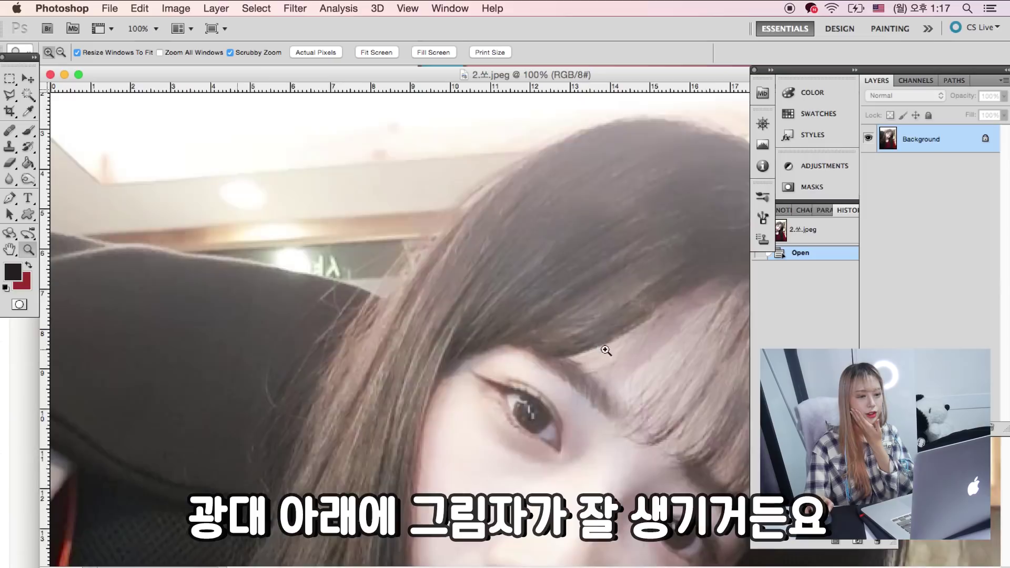
# Step: Select the Dodge tool and zoom in closely on the mouth and cheek
pyautogui.keyDown('alt'); pyautogui.click(434, 323); pyautogui.keyUp('alt')
pyautogui.press('o')
pyautogui.click(55, 52)
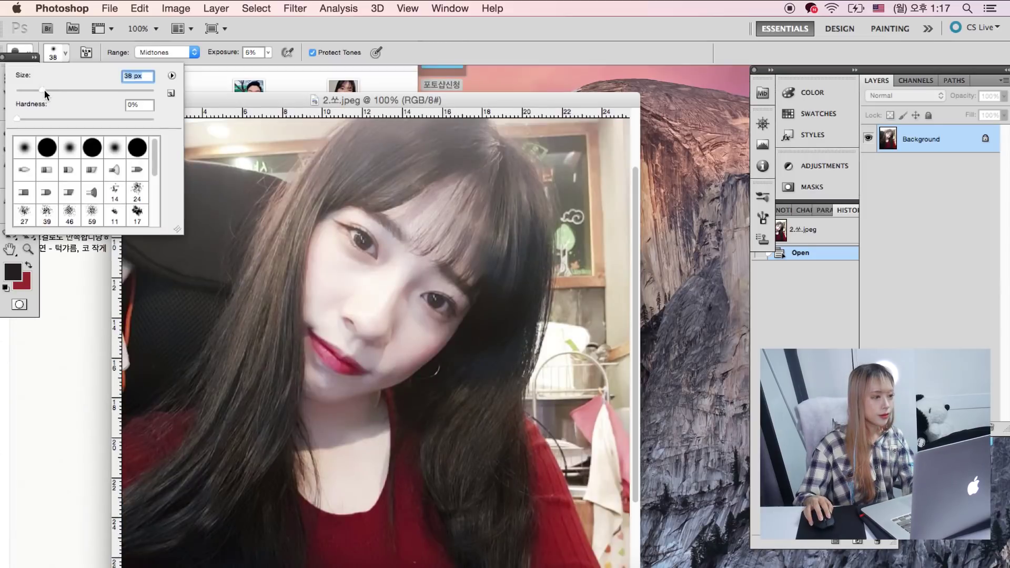
pyautogui.click(55, 52)
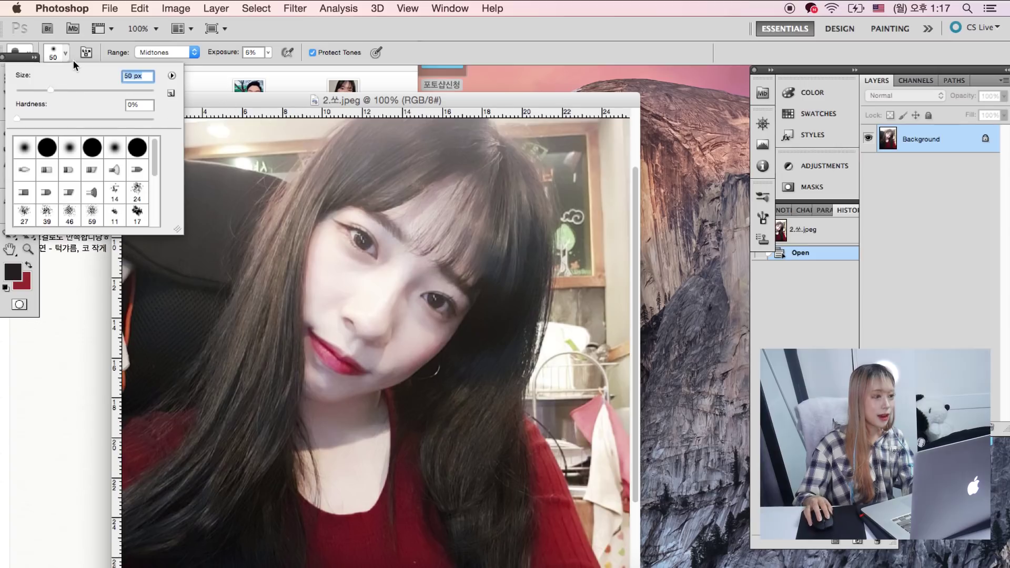
pyautogui.press('Return')
pyautogui.click(28, 249)
pyautogui.click(413, 353)
pyautogui.click(557, 371)
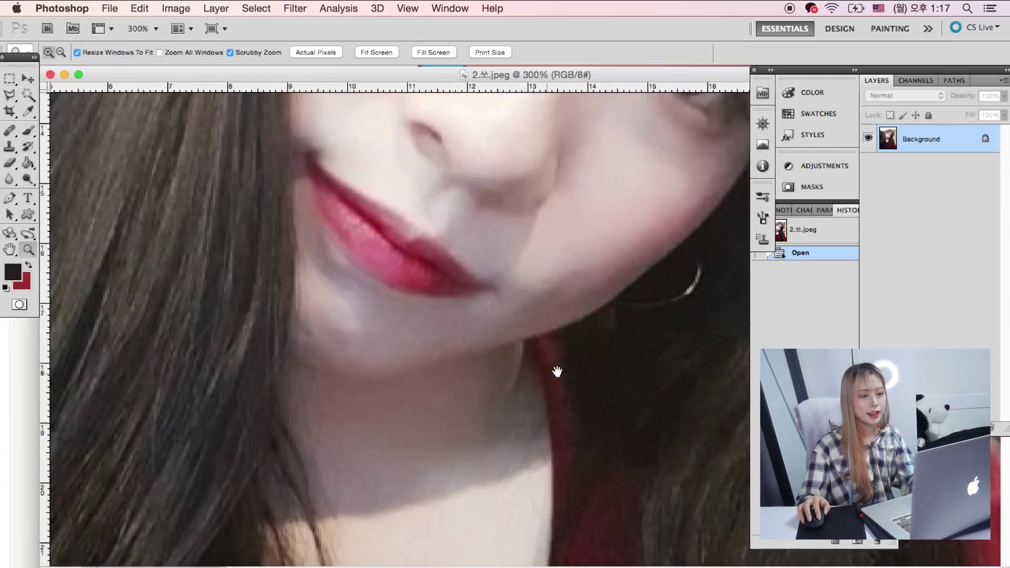
pyautogui.moveTo(556, 371); pyautogui.dragTo(469, 435)
# Step: Dodge the shadows beside the mouth and along the lower cheek
pyautogui.click(26, 180)
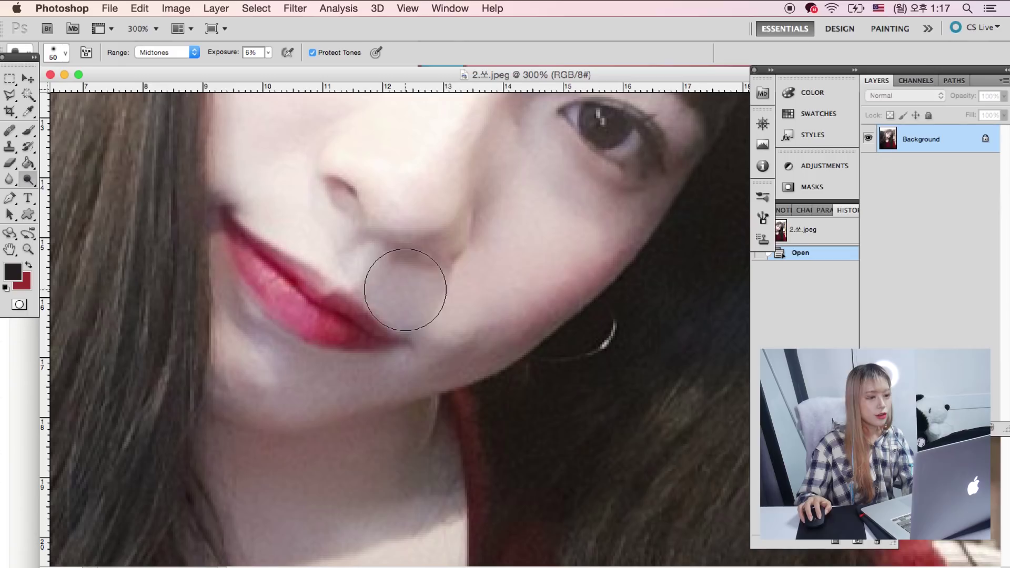
pyautogui.moveTo(405, 289); pyautogui.dragTo(421, 300)
pyautogui.click(59, 54)
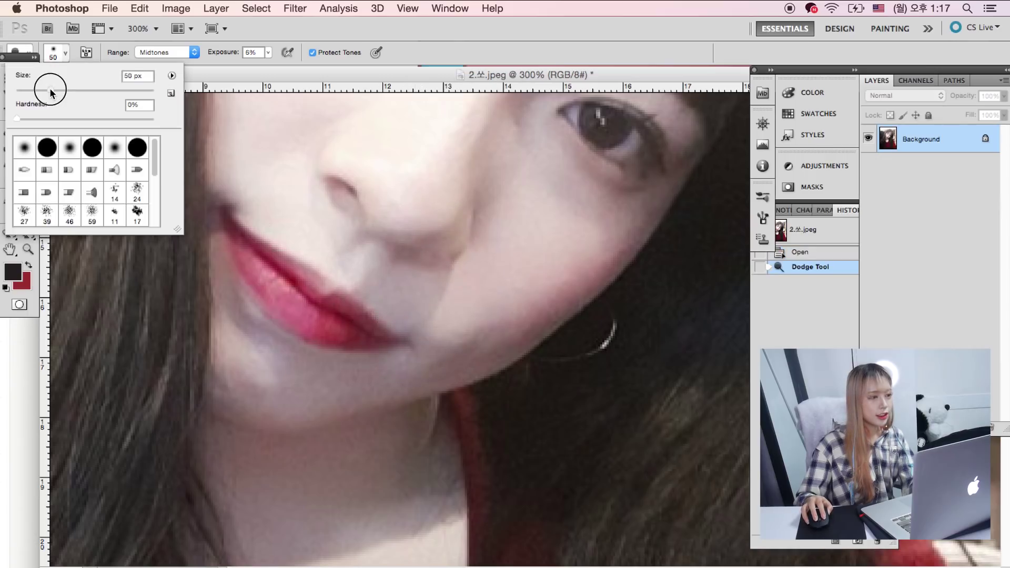
pyautogui.press('Return')
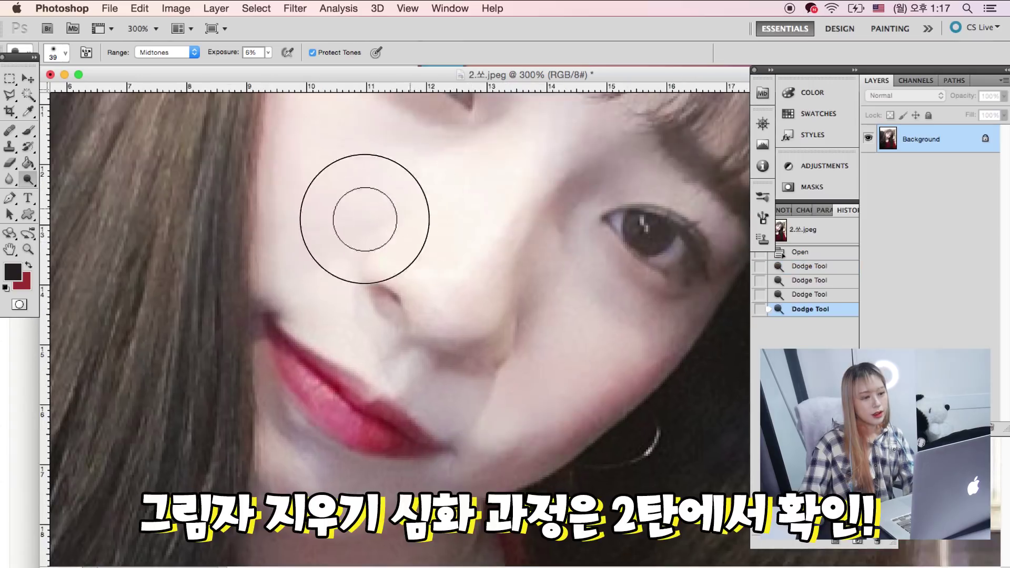
pyautogui.moveTo(361, 223)
pyautogui.mouseDown()
pyautogui.moveTo(304, 248)
pyautogui.moveTo(361, 311)
pyautogui.moveTo(389, 294)
pyautogui.moveTo(344, 169)
pyautogui.mouseUp()
pyautogui.moveTo(387, 289); pyautogui.dragTo(387, 266)
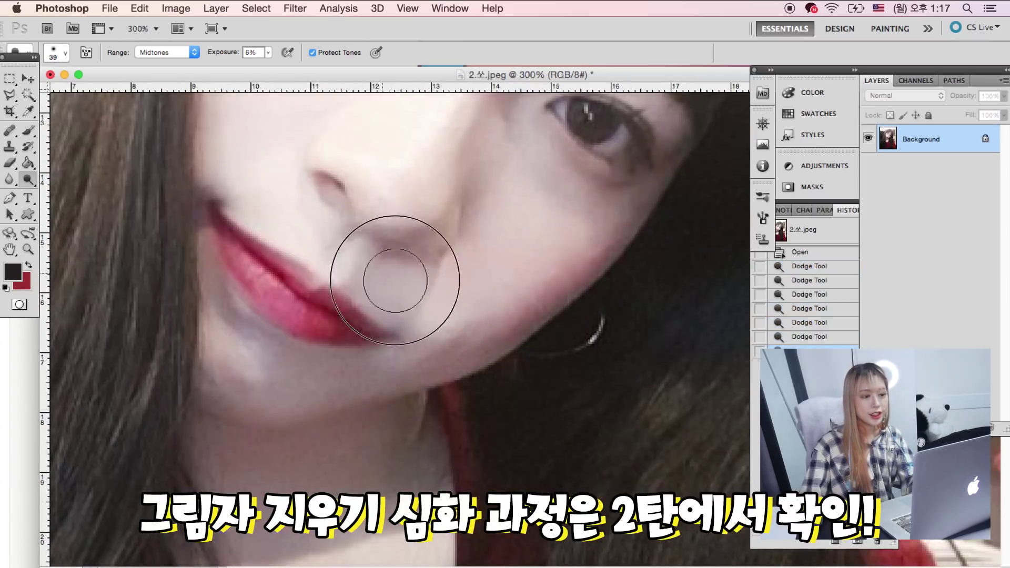
pyautogui.moveTo(478, 288); pyautogui.dragTo(457, 331)
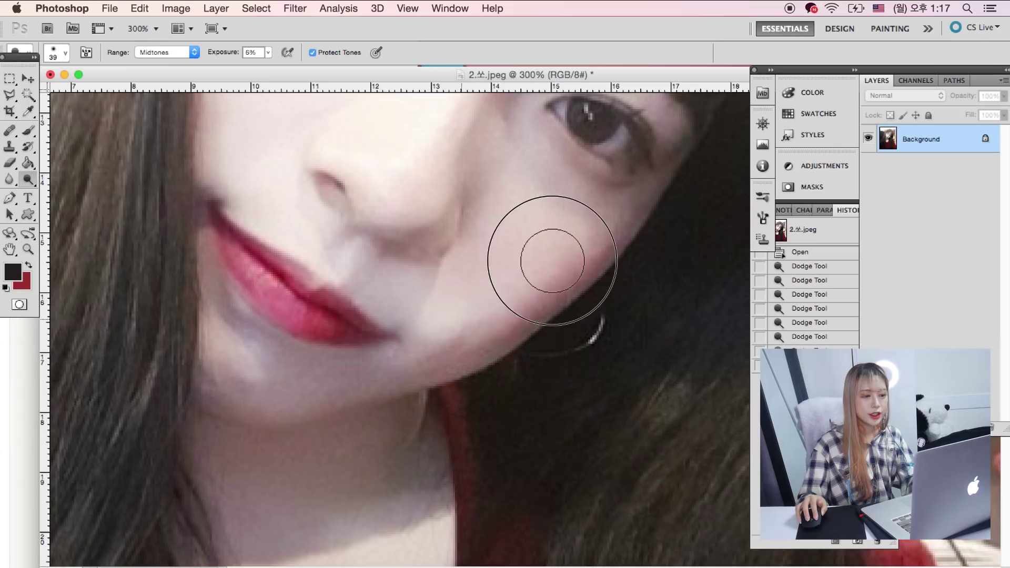
pyautogui.moveTo(437, 282); pyautogui.dragTo(495, 316)
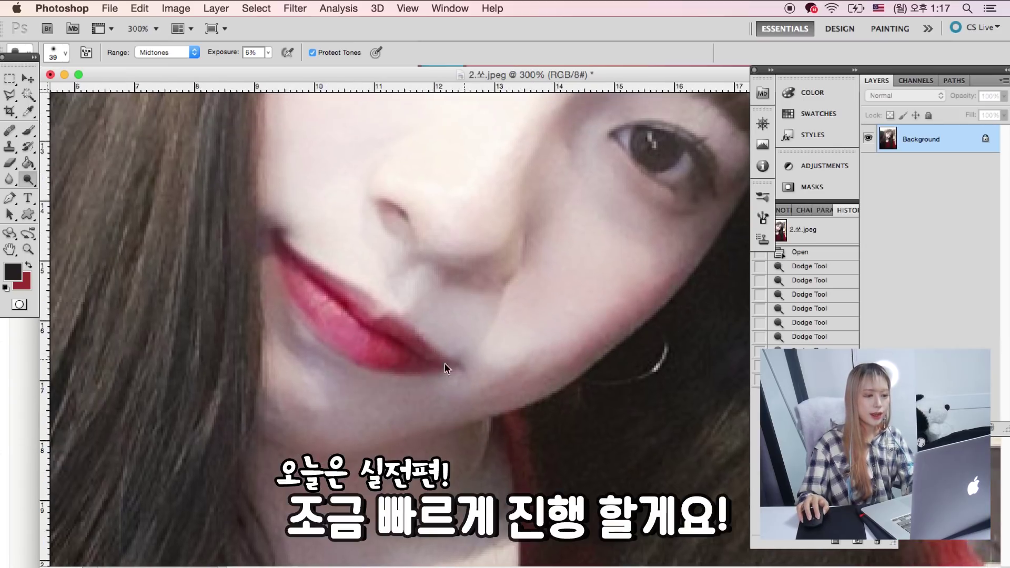
pyautogui.moveTo(581, 270); pyautogui.dragTo(573, 234)
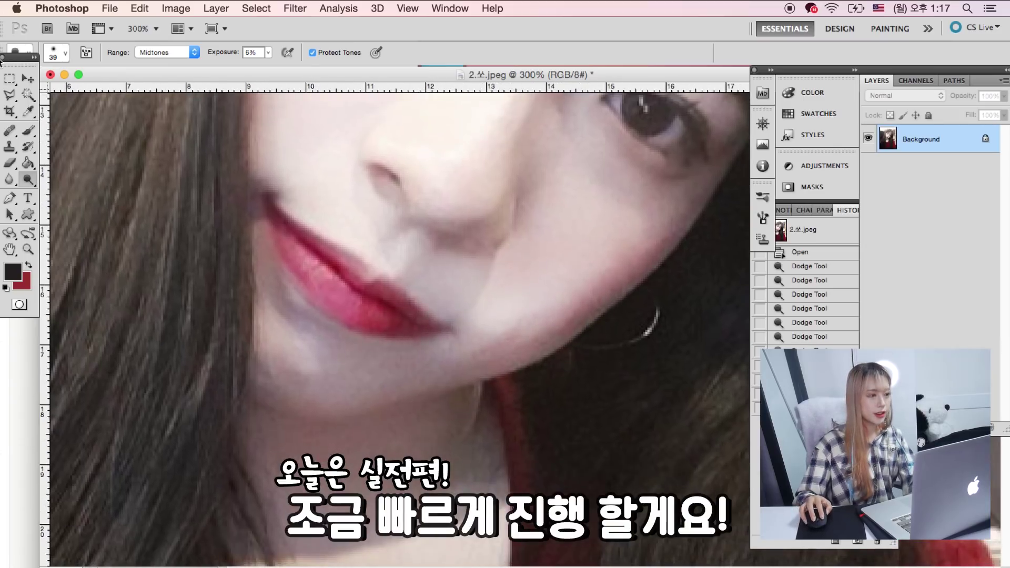
# Step: Switch to the Clone Stamp with a 28 px brush
pyautogui.press('s')
pyautogui.click(58, 53)
pyautogui.click(36, 91)
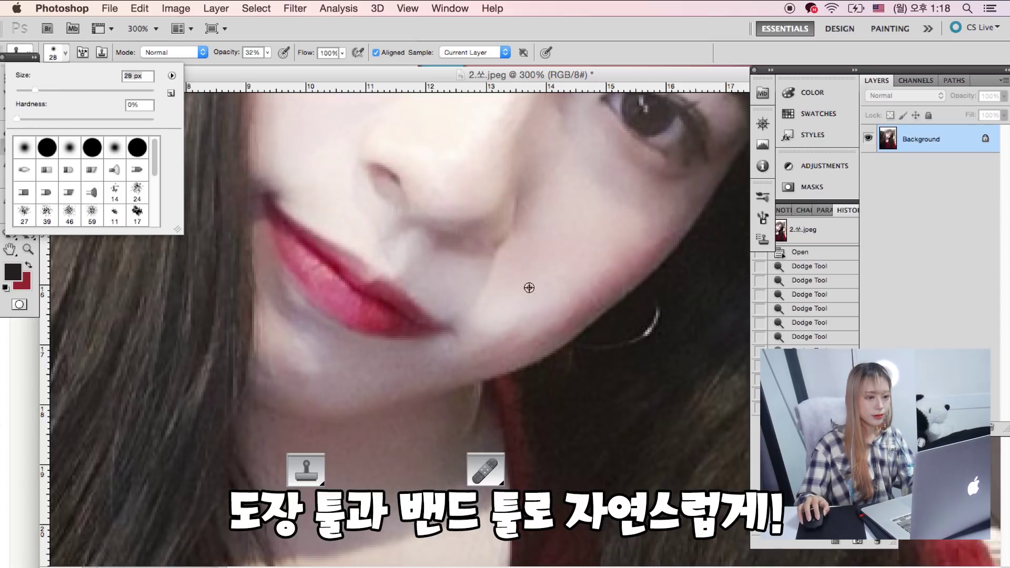
# Step: Clone clean cheek skin over the remaining shadow beside the mouth
pyautogui.press('Return')
pyautogui.moveTo(560, 278); pyautogui.dragTo(620, 315)
pyautogui.press('j')
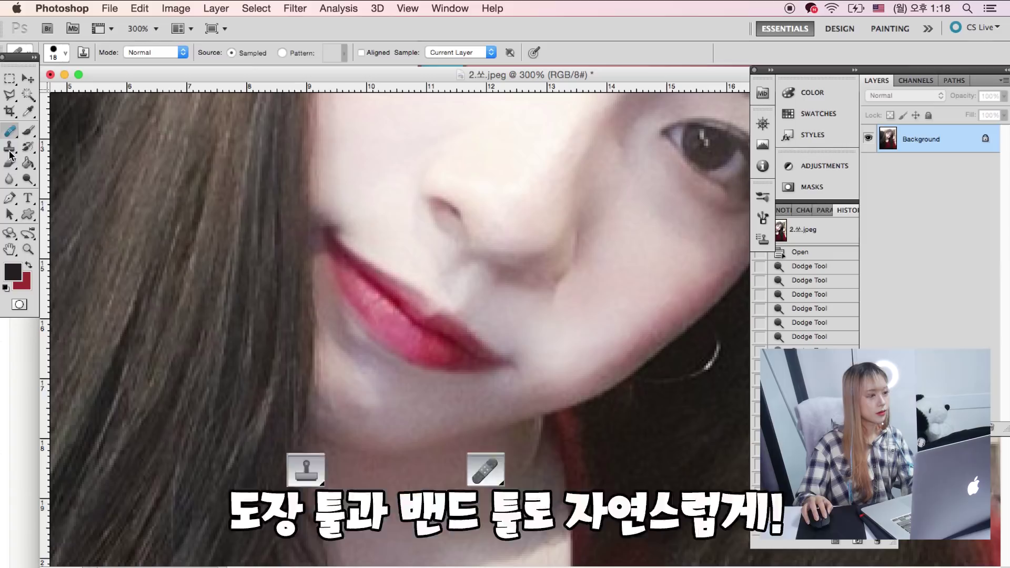
pyautogui.press('s')
pyautogui.keyDown('alt'); pyautogui.click(579, 301); pyautogui.keyUp('alt')
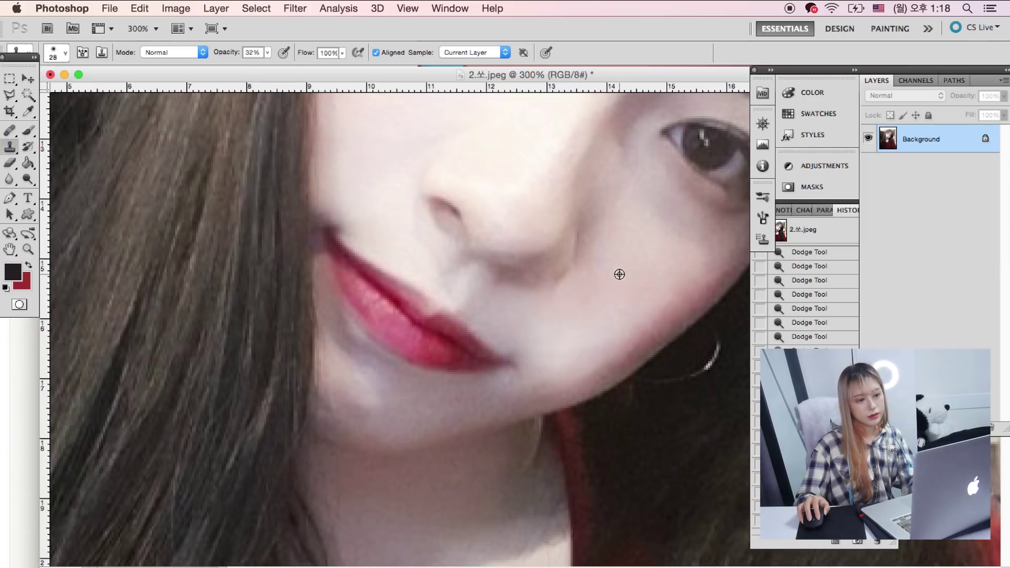
pyautogui.moveTo(628, 232)
pyautogui.mouseDown()
pyautogui.moveTo(472, 261)
pyautogui.moveTo(534, 273)
pyautogui.mouseUp()
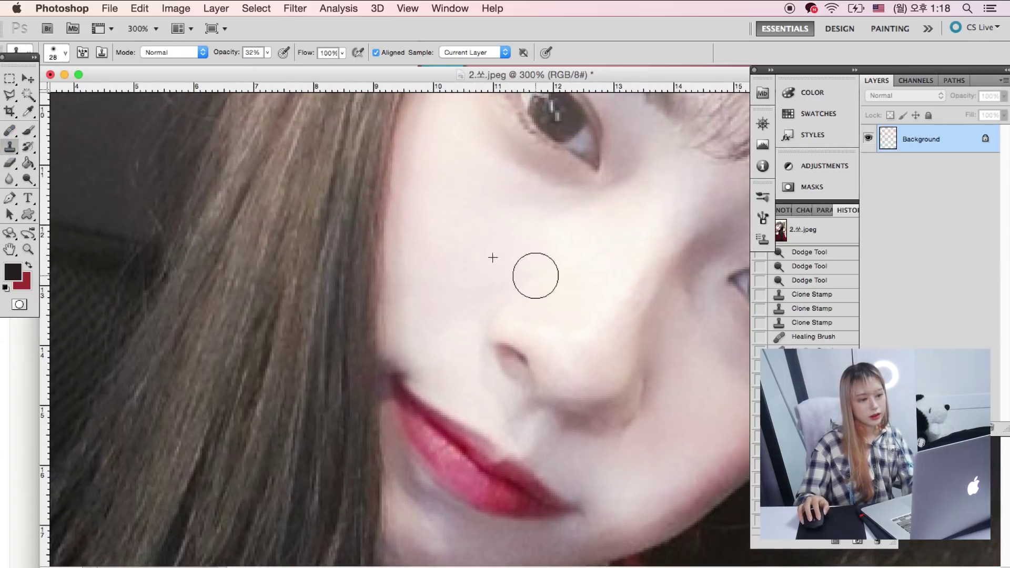
# Step: Compare the result with the original History snapshot, then zoom back in on the face
pyautogui.press('z')
pyautogui.keyDown('alt'); pyautogui.click(399, 390); pyautogui.keyUp('alt')
pyautogui.scroll(-1, 400, 300)
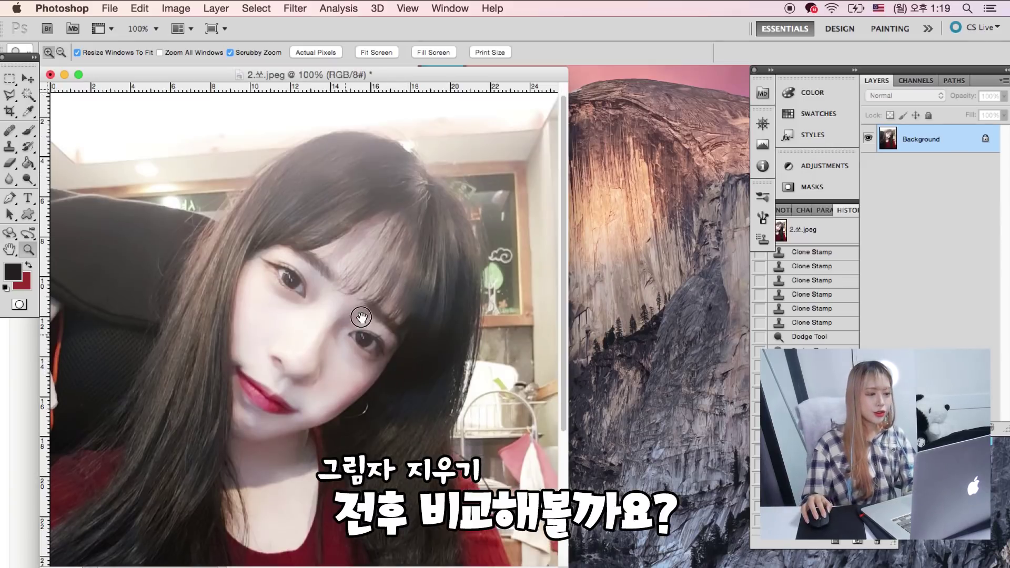
pyautogui.scroll(-1, 399, 290)
pyautogui.click(827, 231)
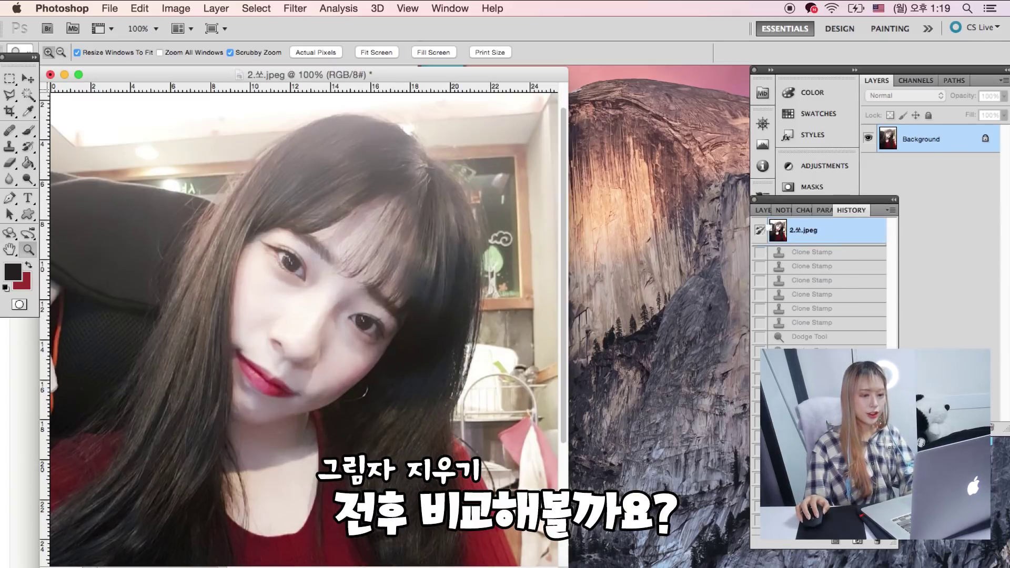
pyautogui.click(810, 521)
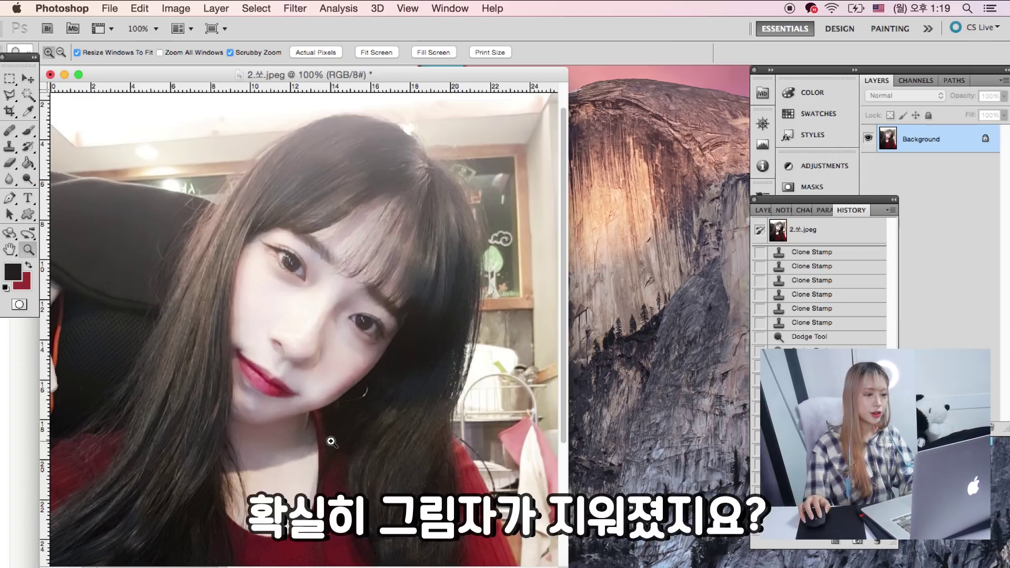
pyautogui.click(422, 314)
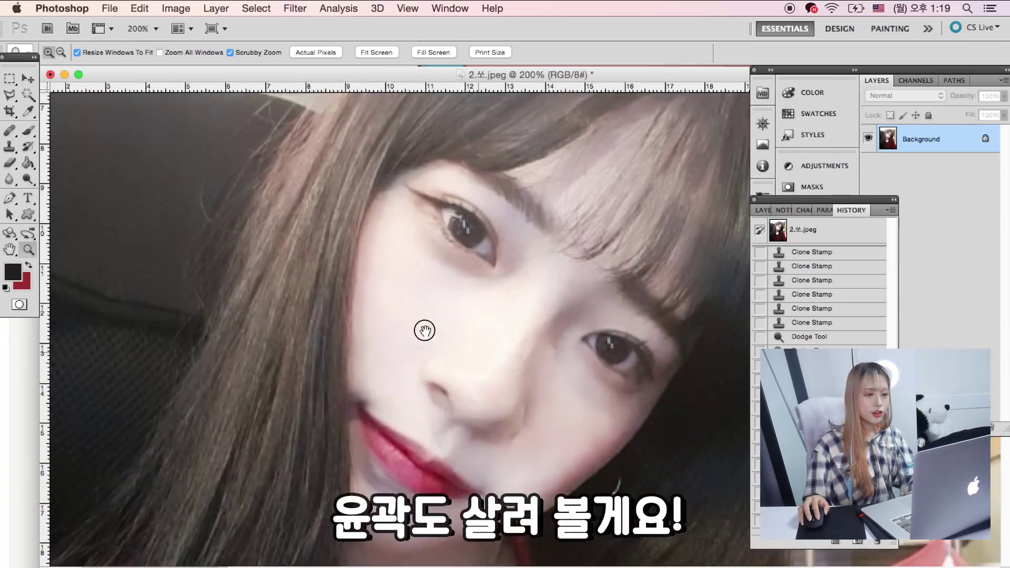
# Step: Dodge the nose bridge, under-eye skin and nose to brighten them
pyautogui.scroll(-1, 426, 336)
pyautogui.click(28, 179)
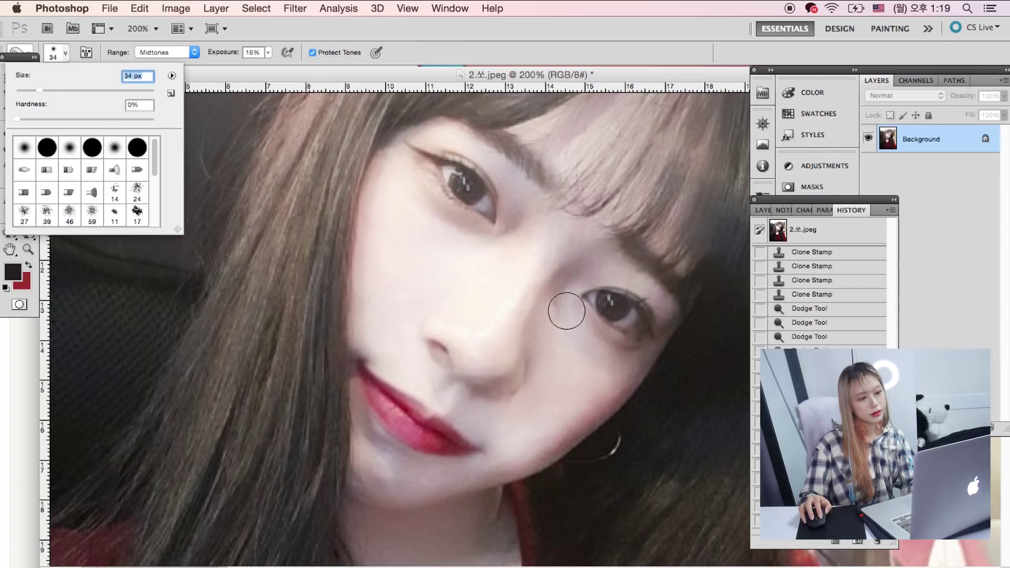
pyautogui.click(566, 311)
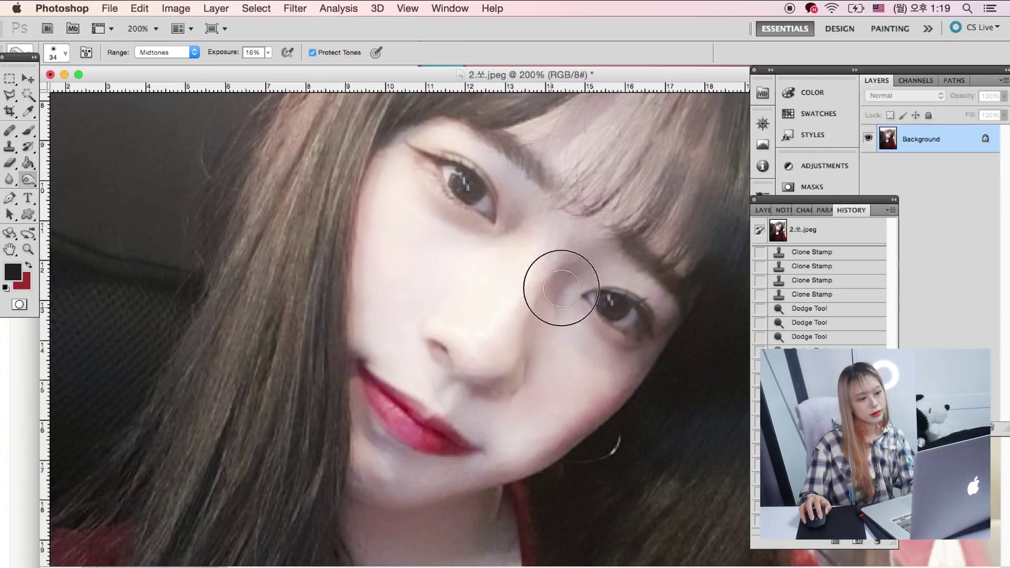
pyautogui.moveTo(584, 265); pyautogui.dragTo(661, 328)
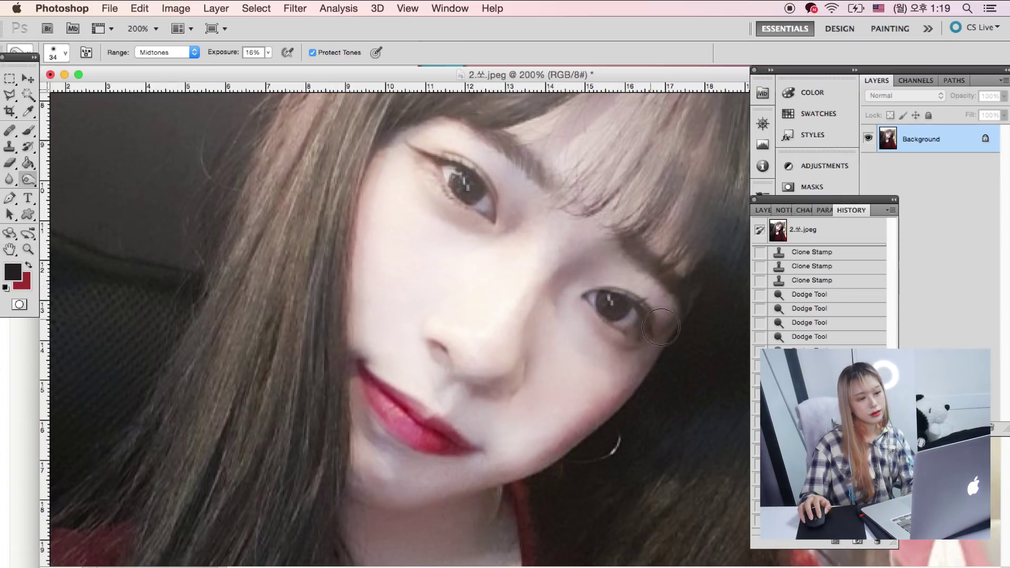
pyautogui.moveTo(543, 215)
pyautogui.mouseDown()
pyautogui.moveTo(529, 253)
pyautogui.moveTo(496, 281)
pyautogui.mouseUp()
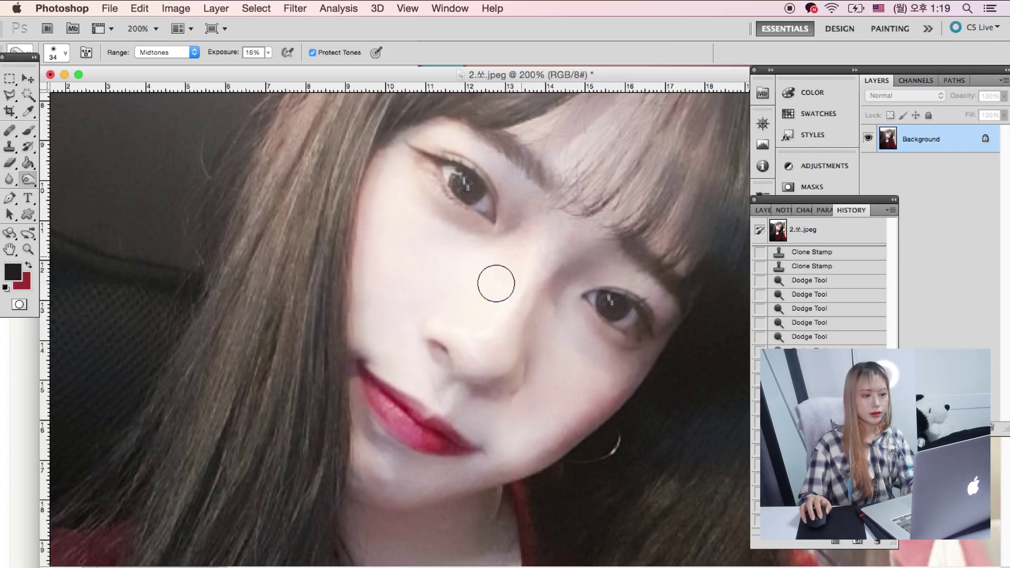
pyautogui.moveTo(521, 358); pyautogui.dragTo(458, 361)
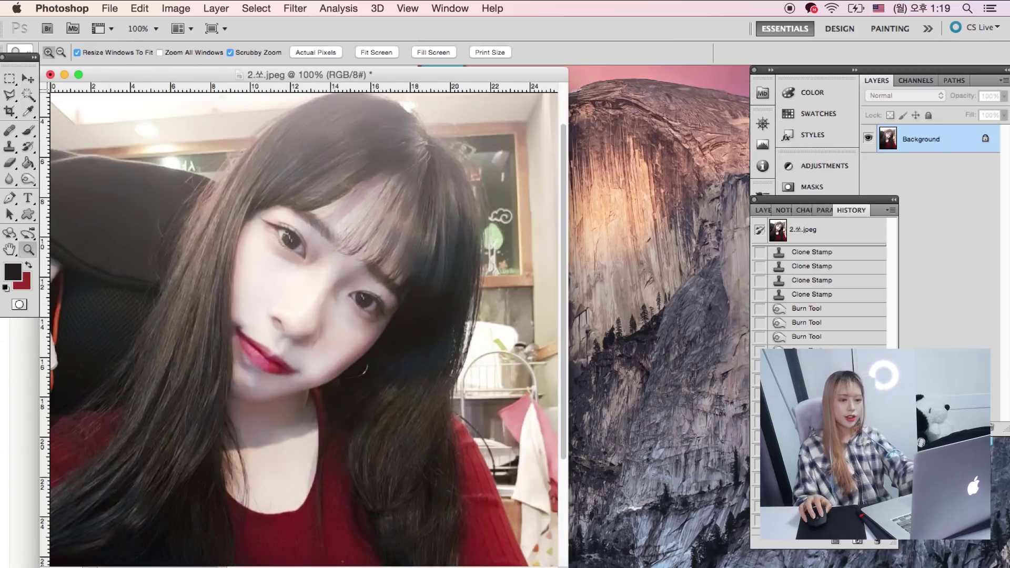
# Step: Compare against the unretouched original, restore the edit, and marquee a rectangle around the face
pyautogui.click(846, 240)
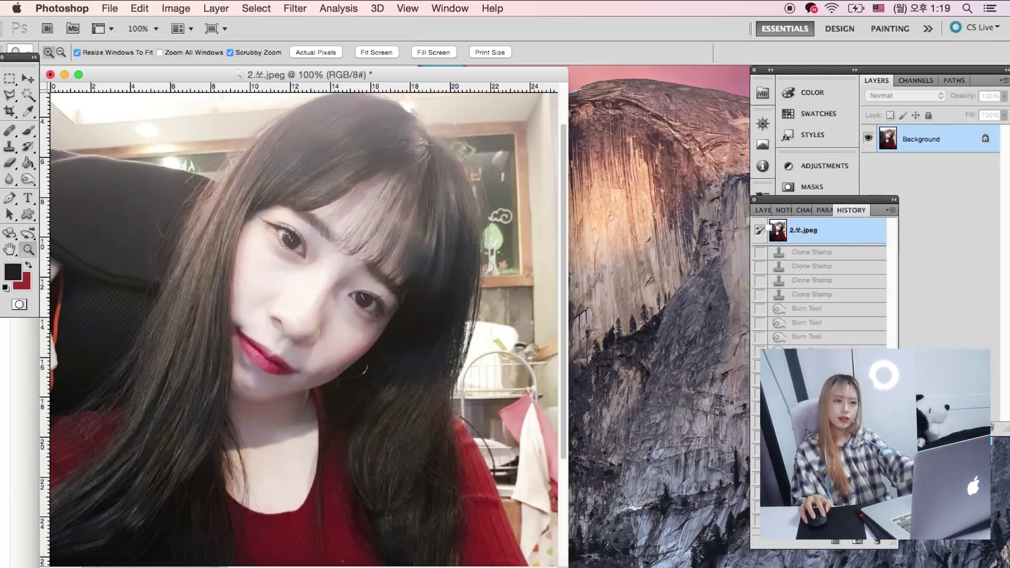
pyautogui.hotkey('ctrl', 'z')
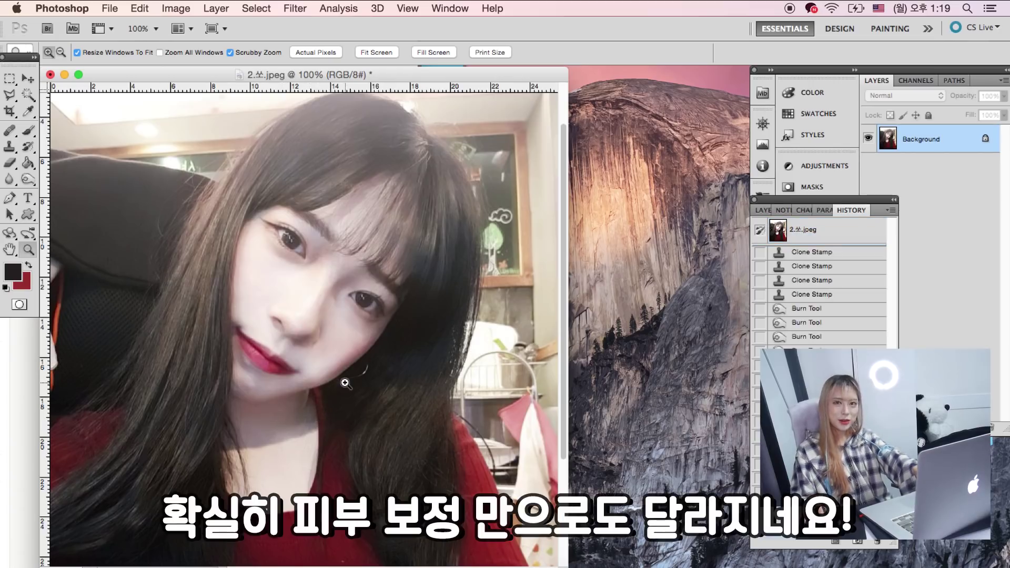
pyautogui.click(333, 343)
pyautogui.moveTo(334, 338); pyautogui.dragTo(480, 347)
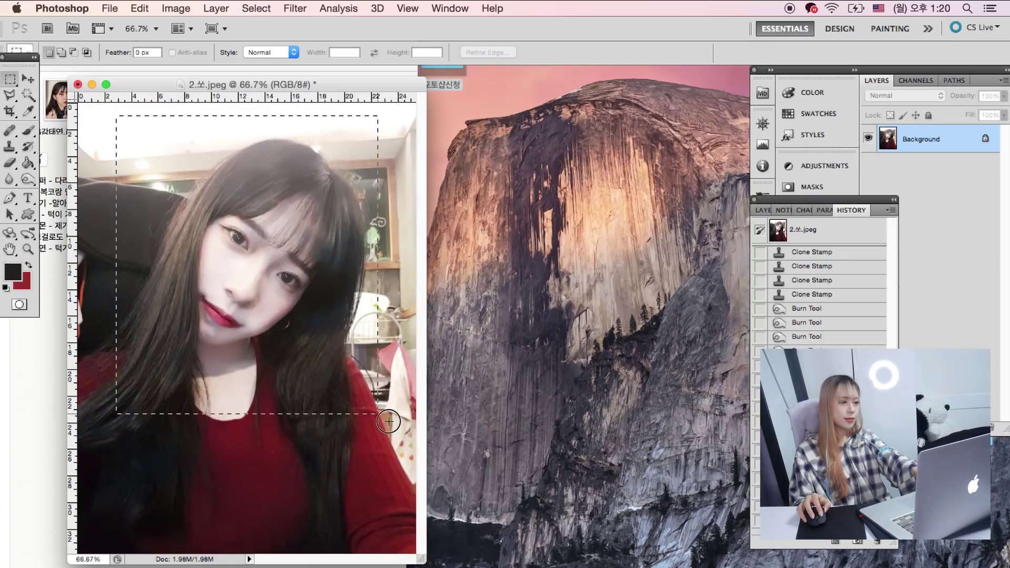
# Step: In Liquify with a 70 brush, push in the nose contour, lower lip and eye outlines
pyautogui.hotkey('ctrl', 'shift', 'x')
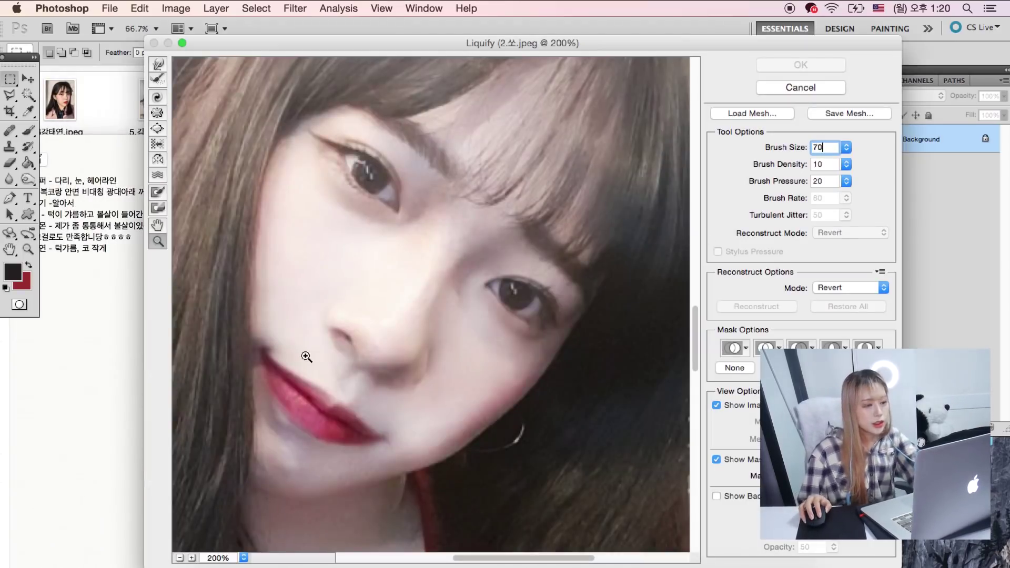
pyautogui.click(163, 66)
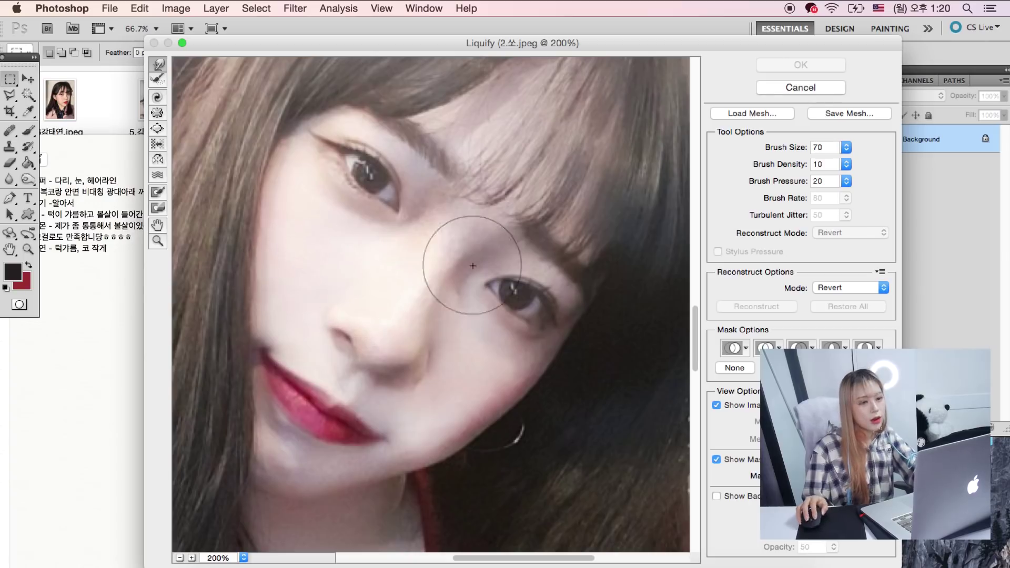
pyautogui.write('60')
pyautogui.moveTo(334, 315); pyautogui.dragTo(332, 331)
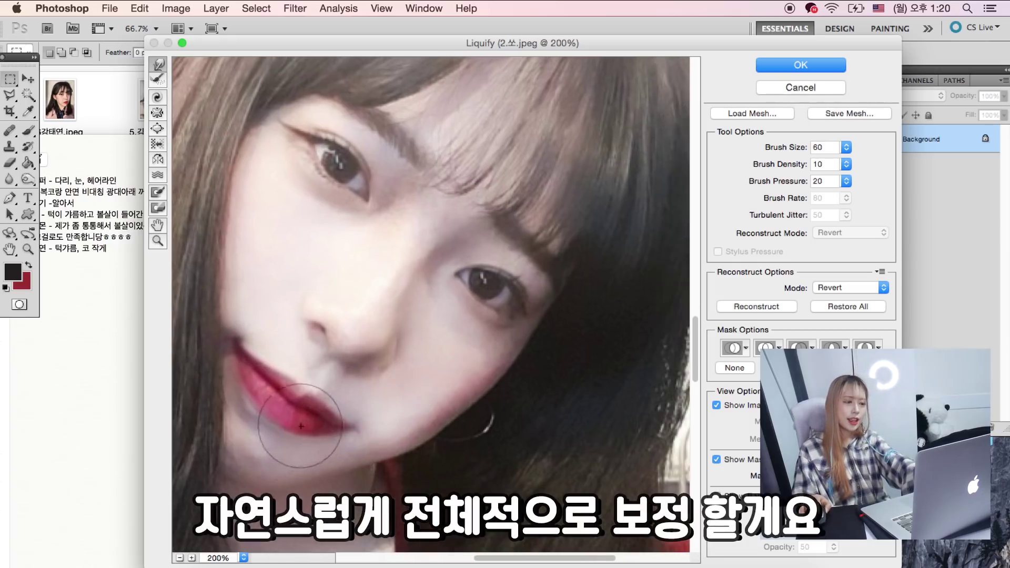
pyautogui.moveTo(301, 426); pyautogui.dragTo(274, 415)
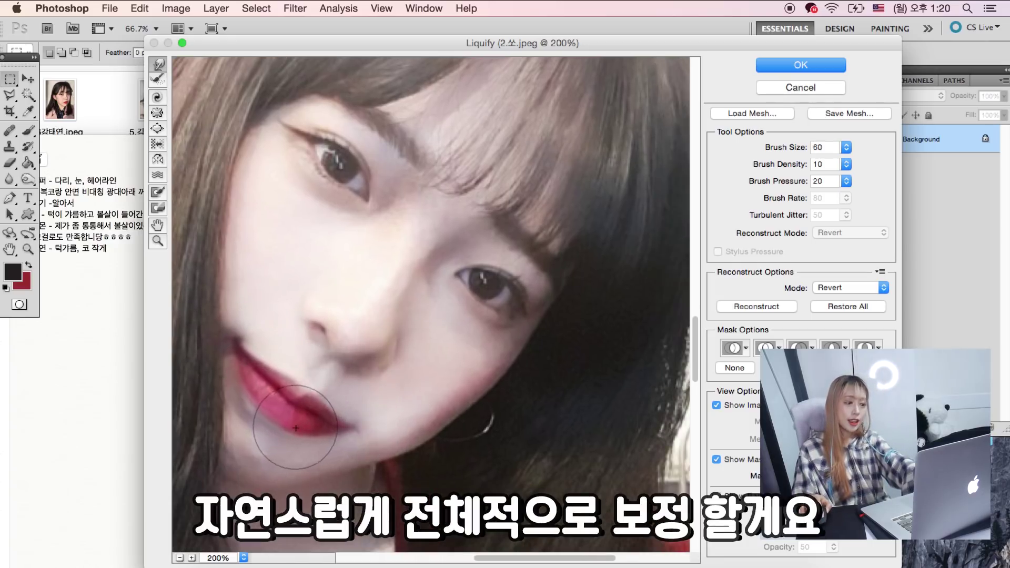
pyautogui.scroll(3, 394, 426)
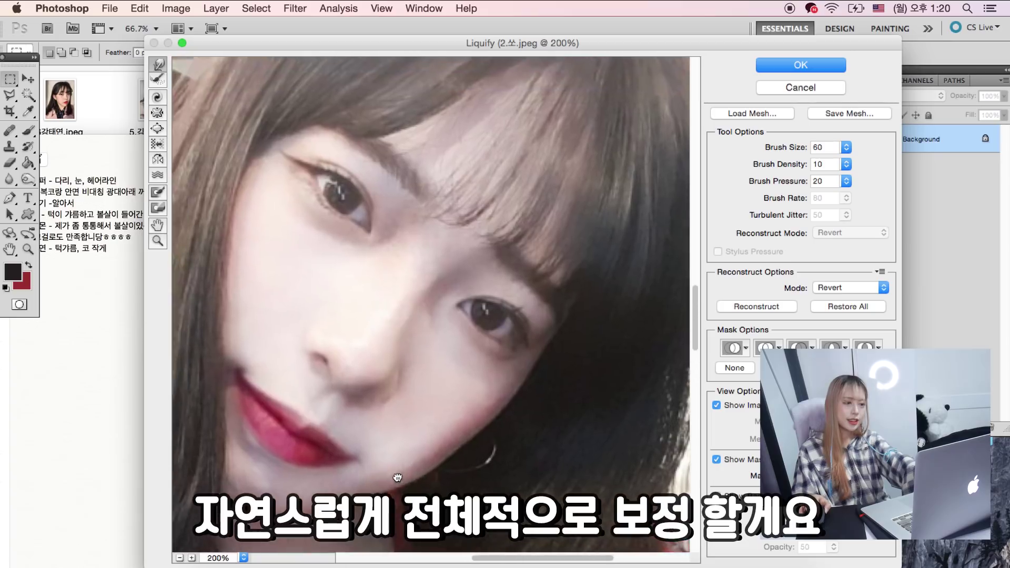
pyautogui.scroll(1, 403, 410)
pyautogui.moveTo(398, 415); pyautogui.dragTo(368, 404)
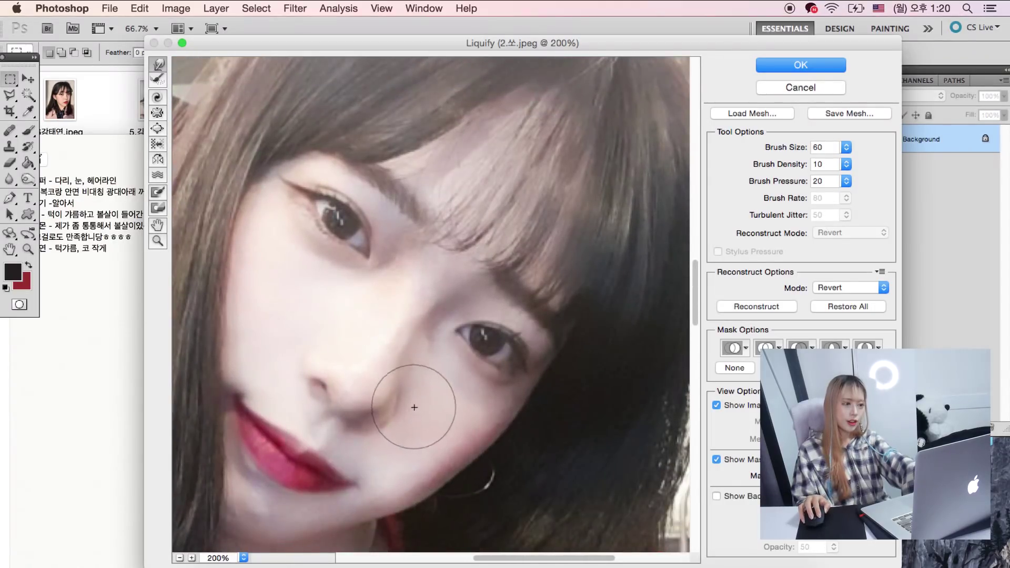
pyautogui.scroll(3, 384, 354)
pyautogui.moveTo(320, 260); pyautogui.dragTo(280, 274)
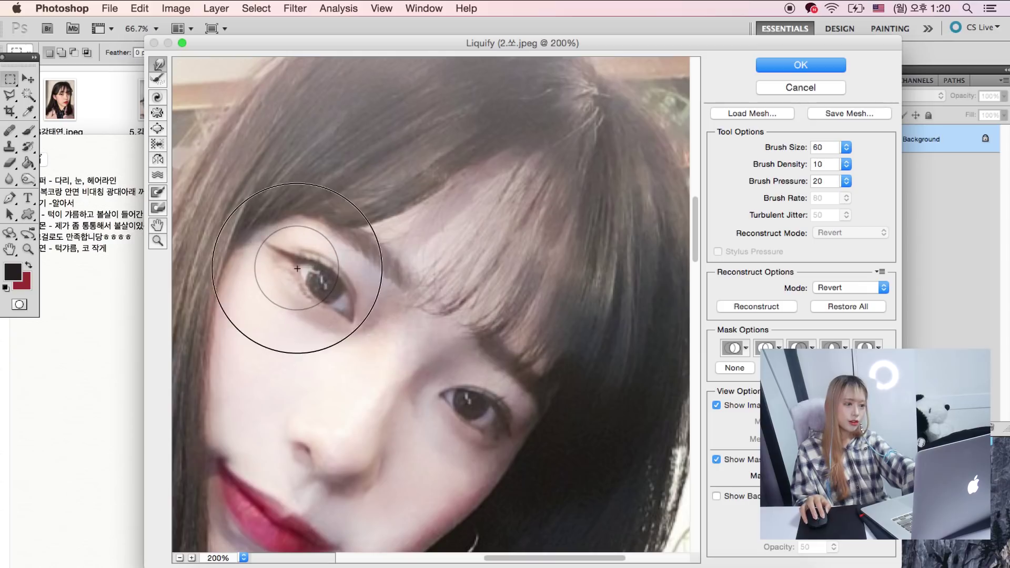
pyautogui.moveTo(281, 274); pyautogui.dragTo(306, 285)
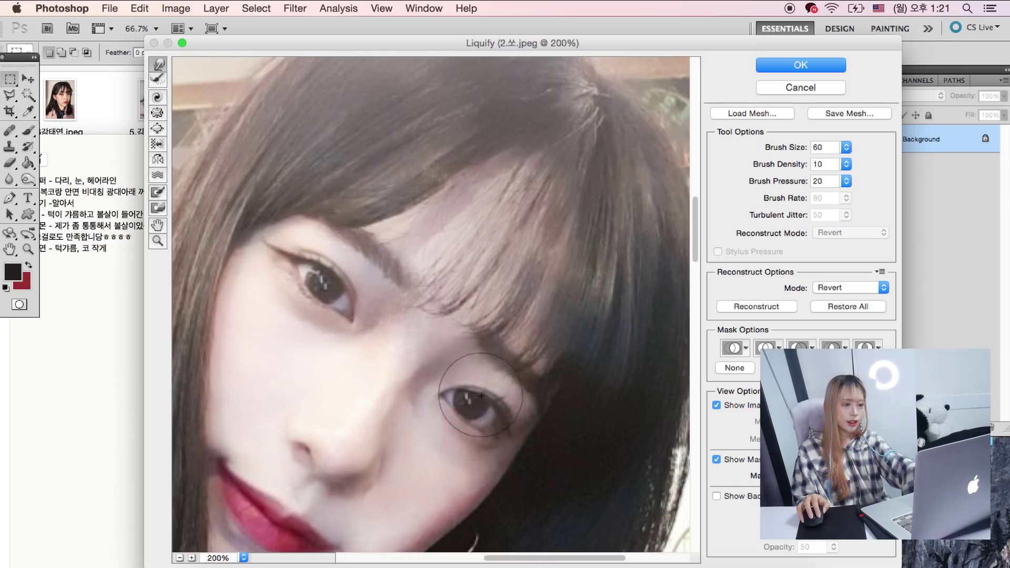
# Step: Check the preview, warp around the upper eye once more, and apply Liquify
pyautogui.hotkey('ctrl', '-')
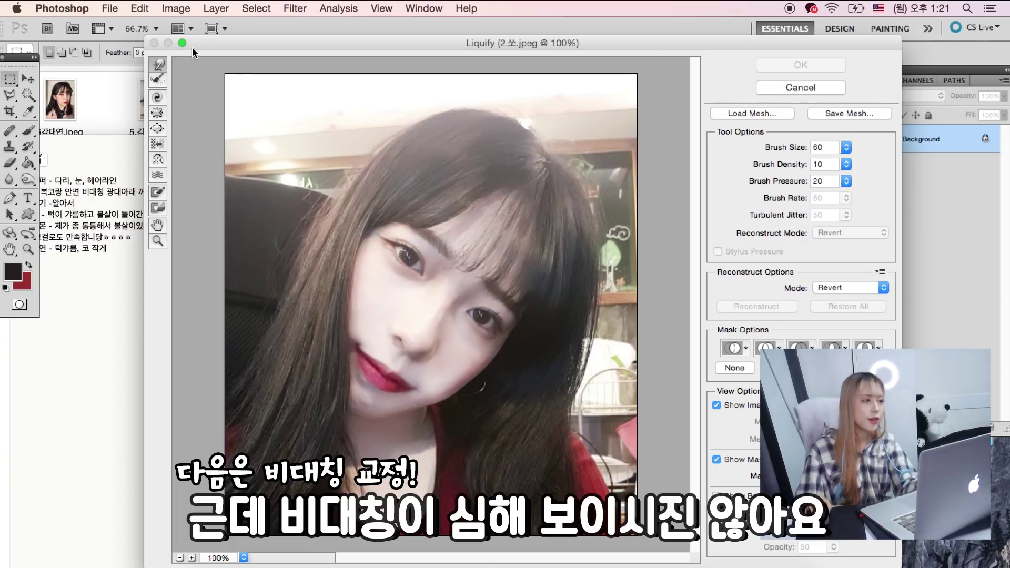
pyautogui.write('100')
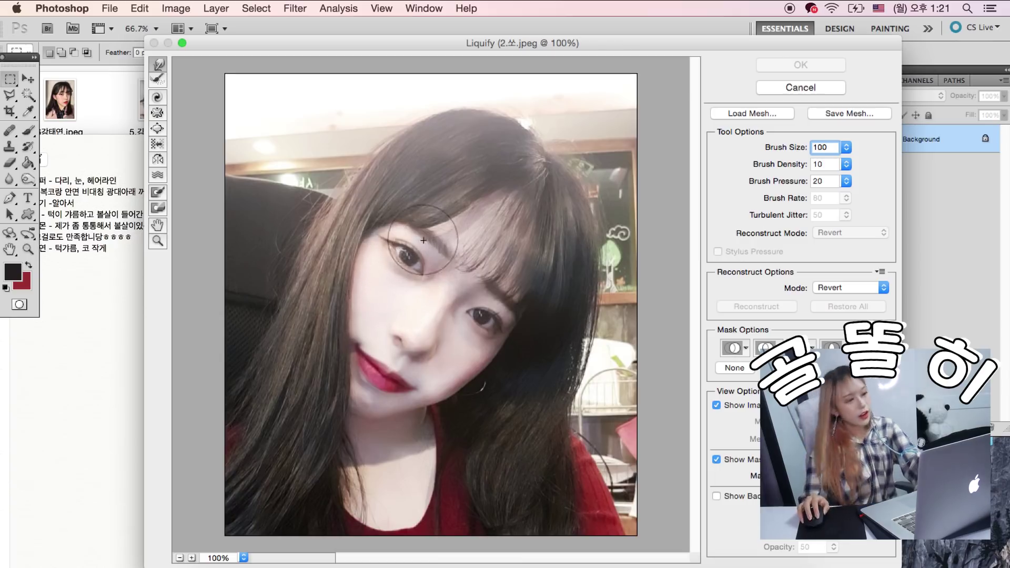
pyautogui.click(440, 289)
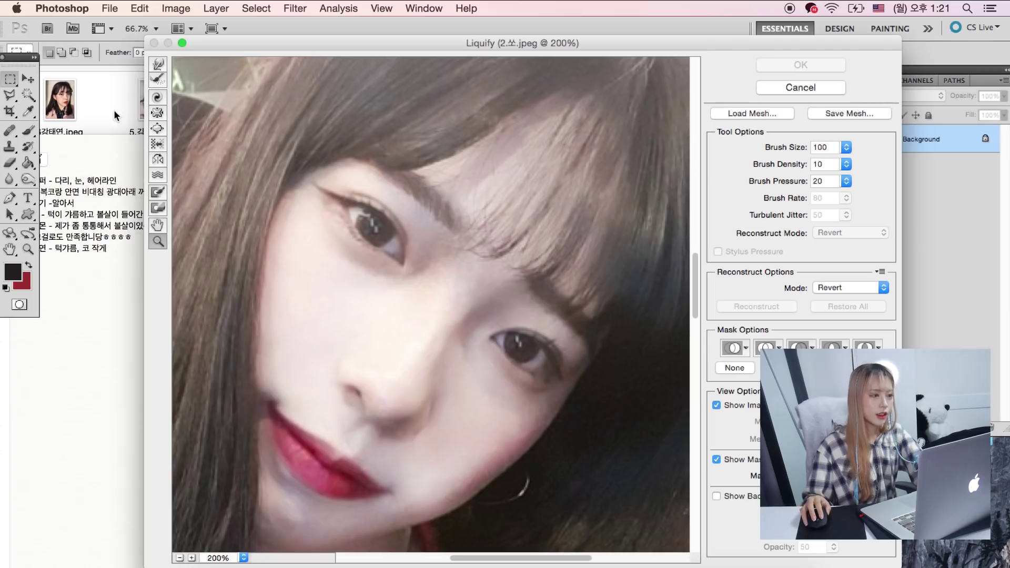
pyautogui.click(166, 63)
pyautogui.moveTo(354, 203)
pyautogui.mouseDown()
pyautogui.moveTo(331, 212)
pyautogui.moveTo(416, 228)
pyautogui.moveTo(360, 169)
pyautogui.mouseUp()
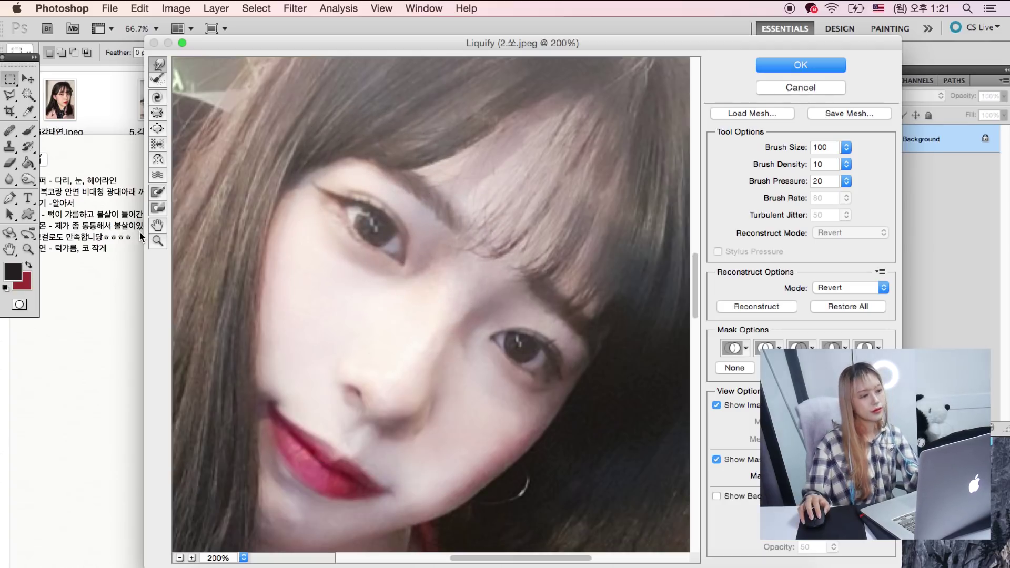
pyautogui.keyDown('alt'); pyautogui.click(363, 294); pyautogui.keyUp('alt')
pyautogui.keyDown('alt'); pyautogui.click(363, 294); pyautogui.keyUp('alt')
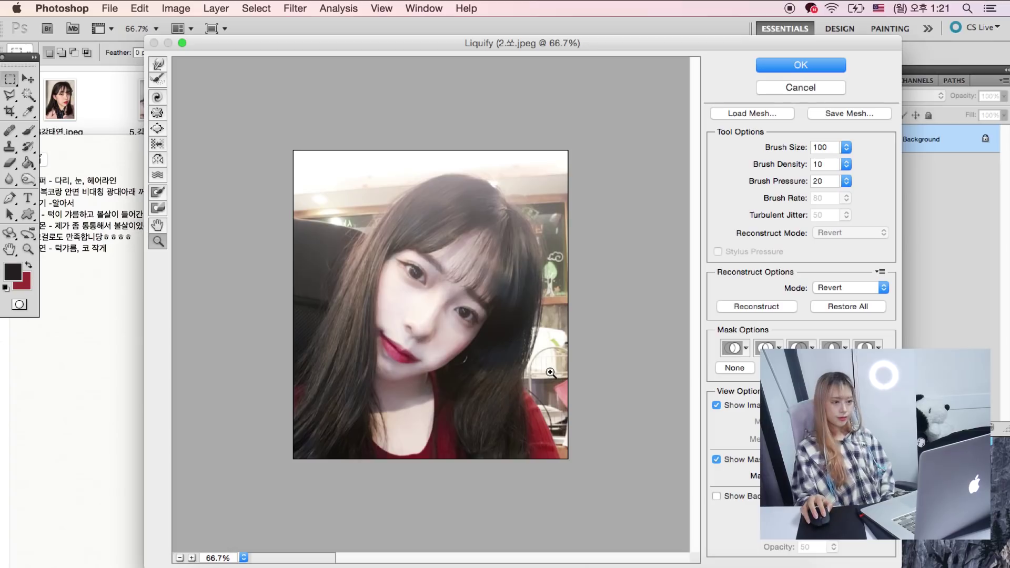
pyautogui.click(462, 293)
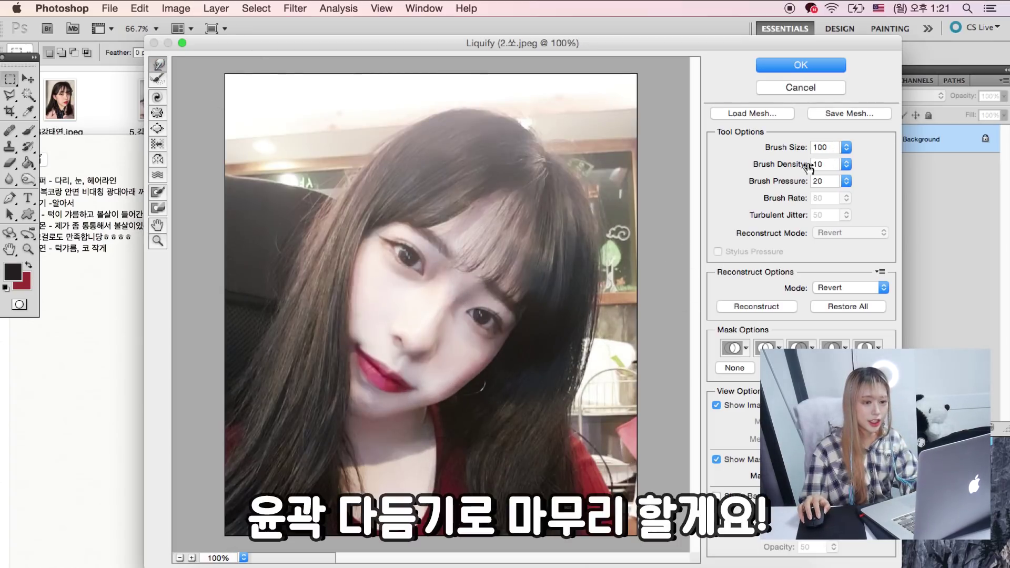
pyautogui.write('120')
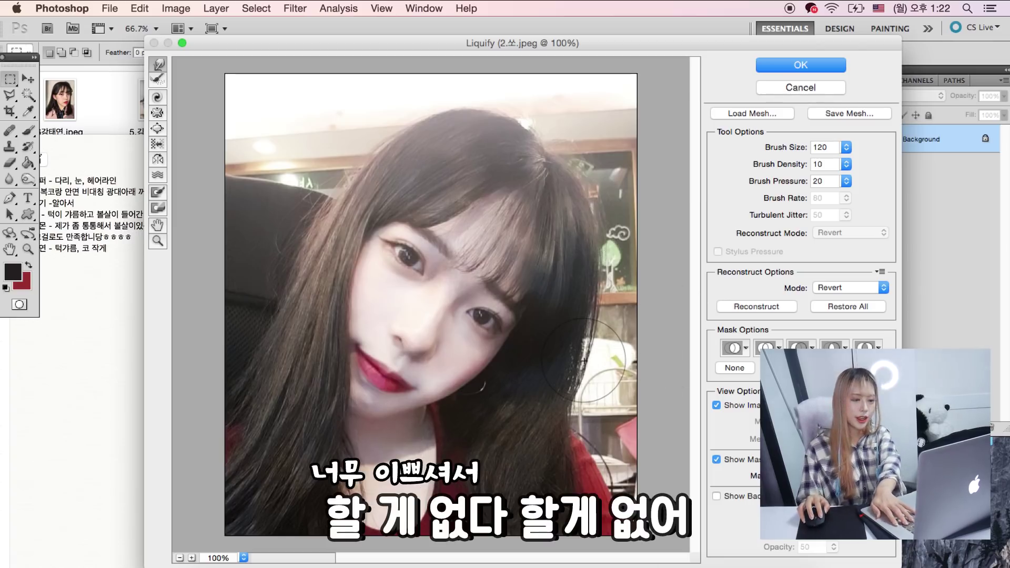
pyautogui.press('Escape')
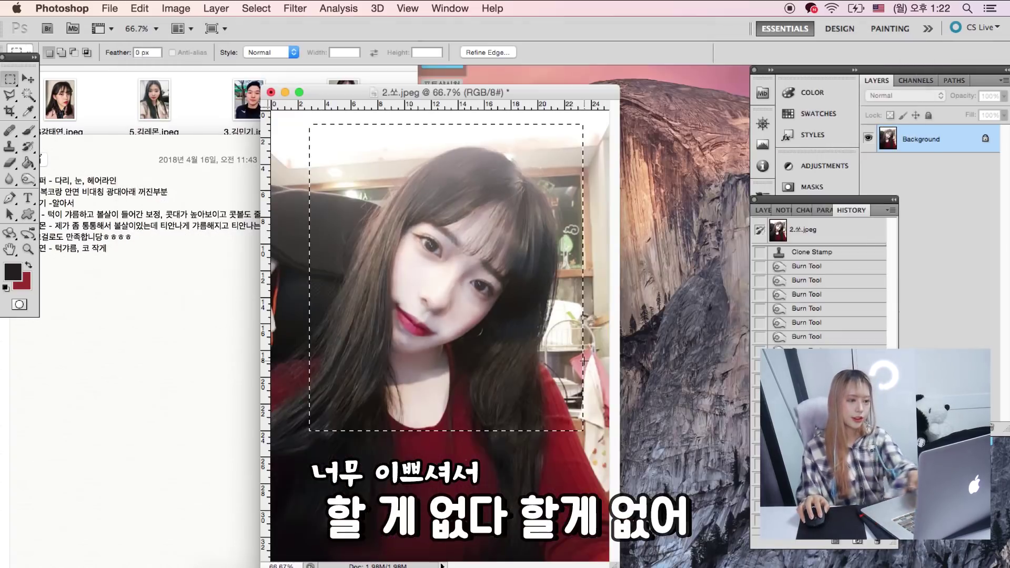
# Step: Deselect and apply a Curves adjustment lifting highlights and deepening shadows
pyautogui.click(537, 452)
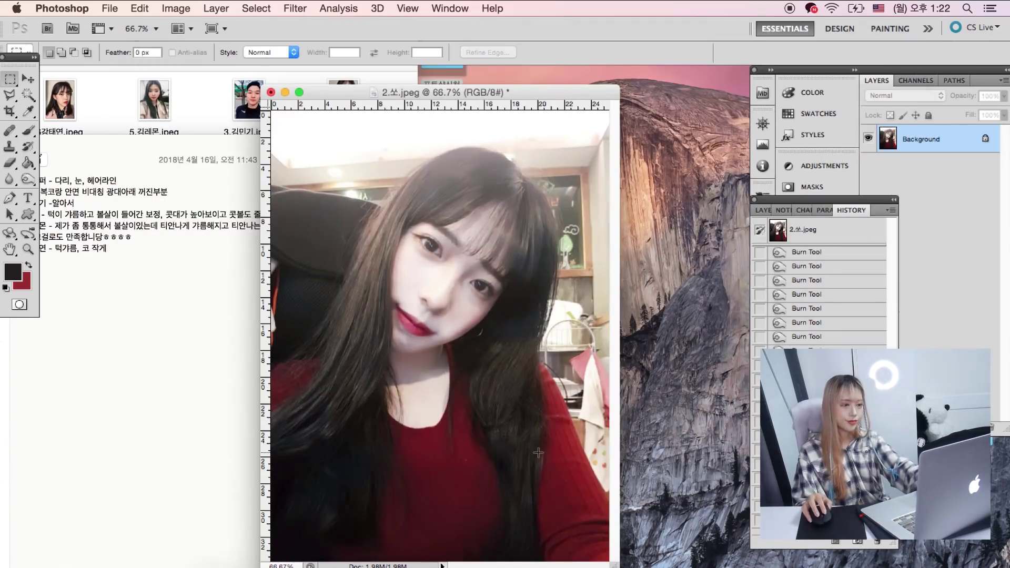
pyautogui.hotkey('ctrl', 'm')
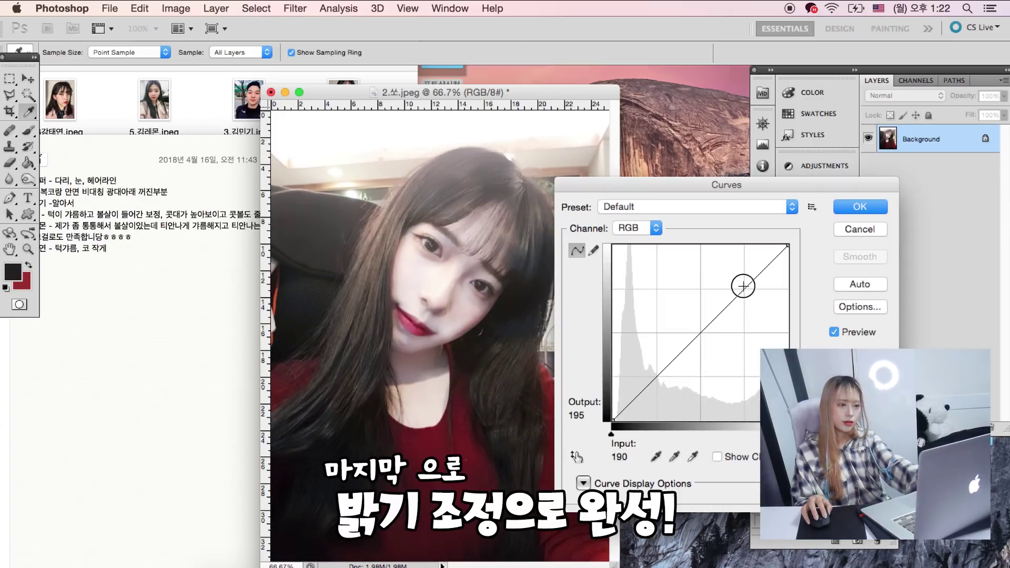
pyautogui.click(743, 286)
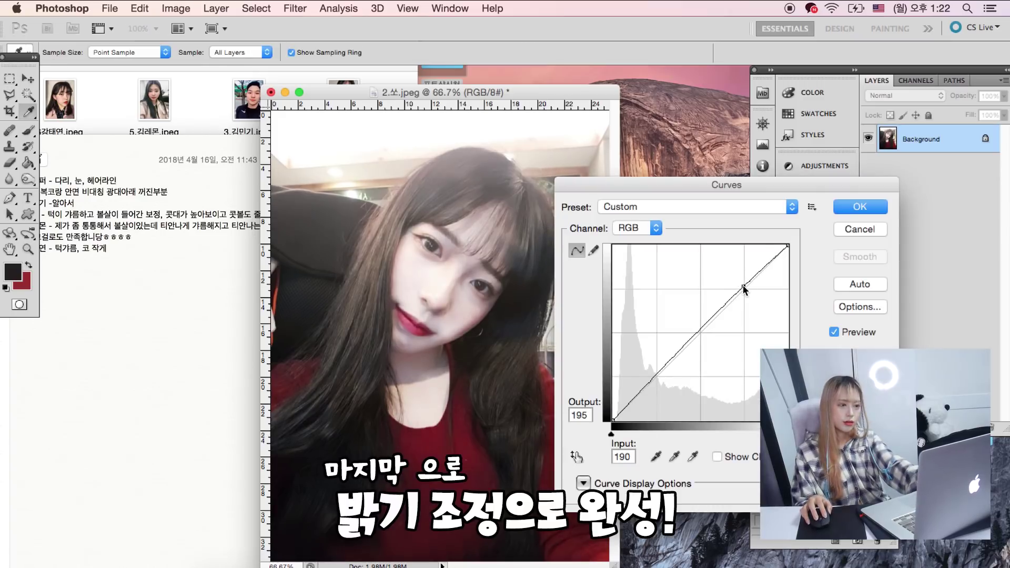
pyautogui.click(658, 378)
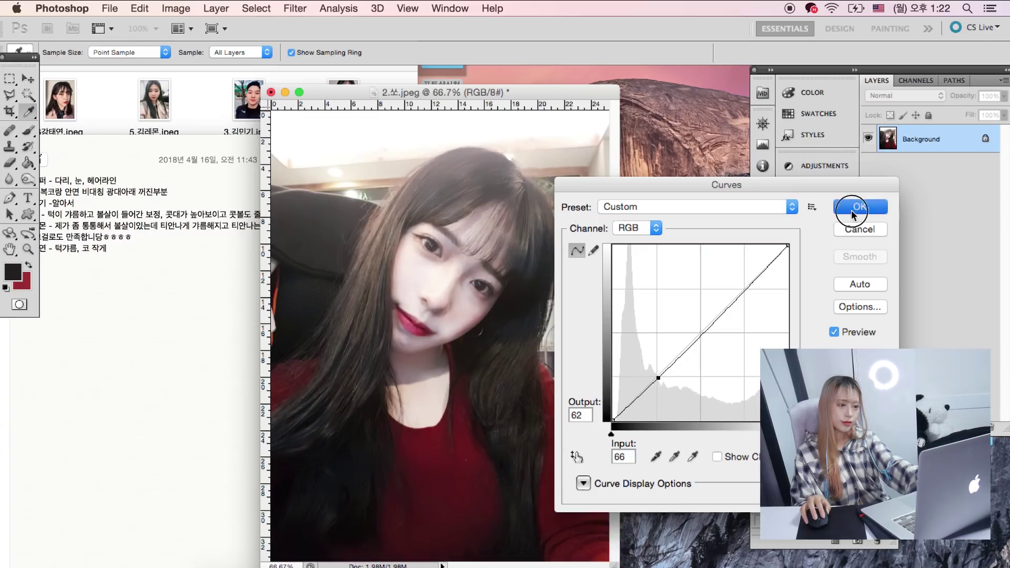
pyautogui.click(859, 207)
pyautogui.press('m')
pyautogui.moveTo(541, 96); pyautogui.dragTo(491, 96)
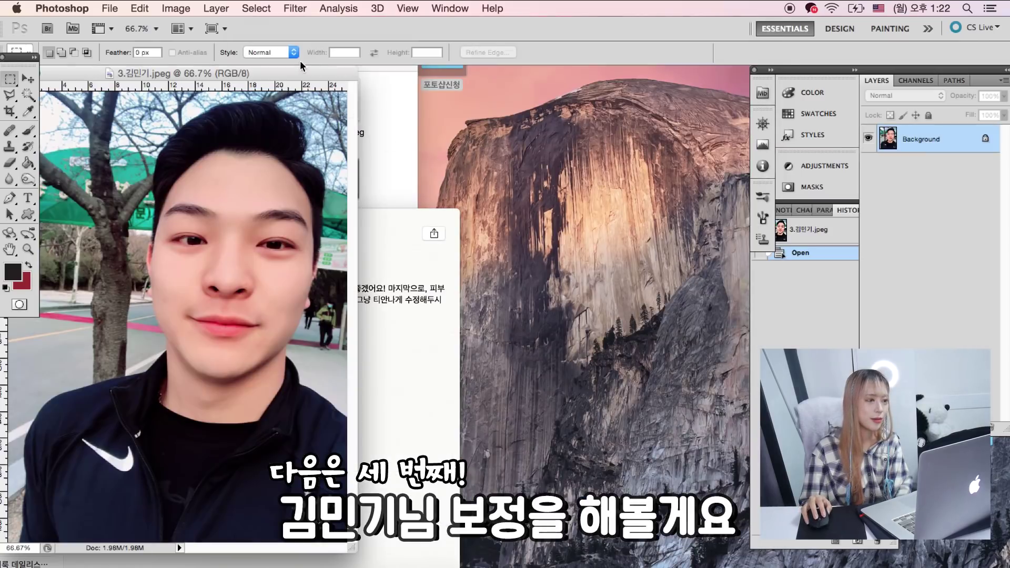
# Step: Center the third photo's window and zoom in to 200% on the man's face
pyautogui.moveTo(293, 73); pyautogui.dragTo(483, 77)
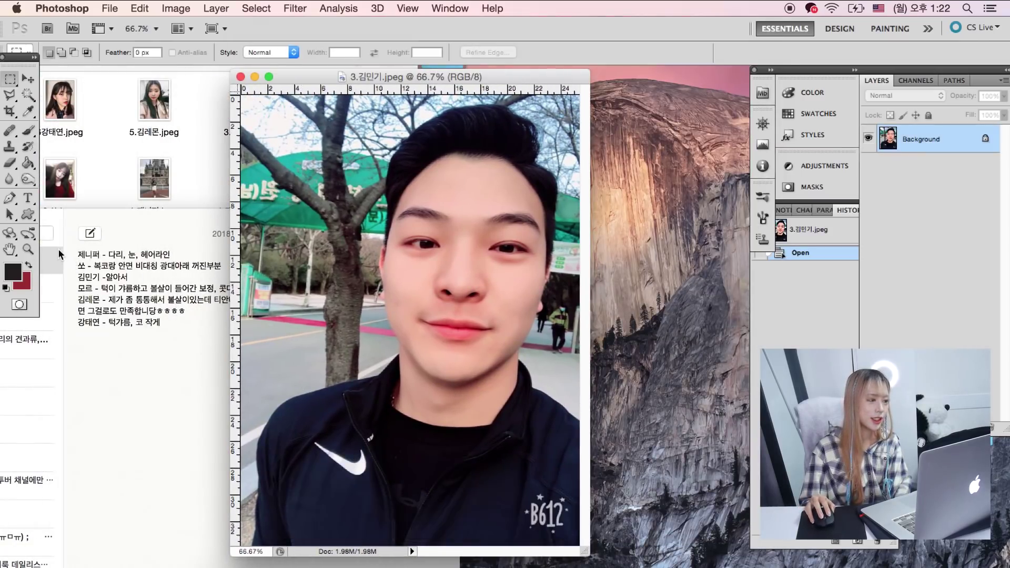
pyautogui.click(28, 249)
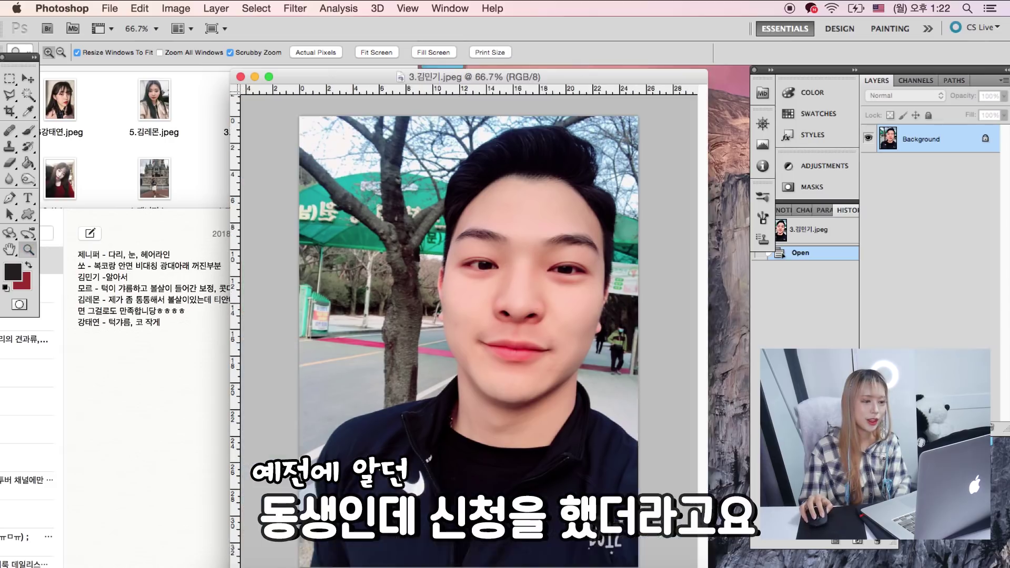
pyautogui.moveTo(460, 464); pyautogui.dragTo(634, 307)
pyautogui.scroll(3, 634, 308)
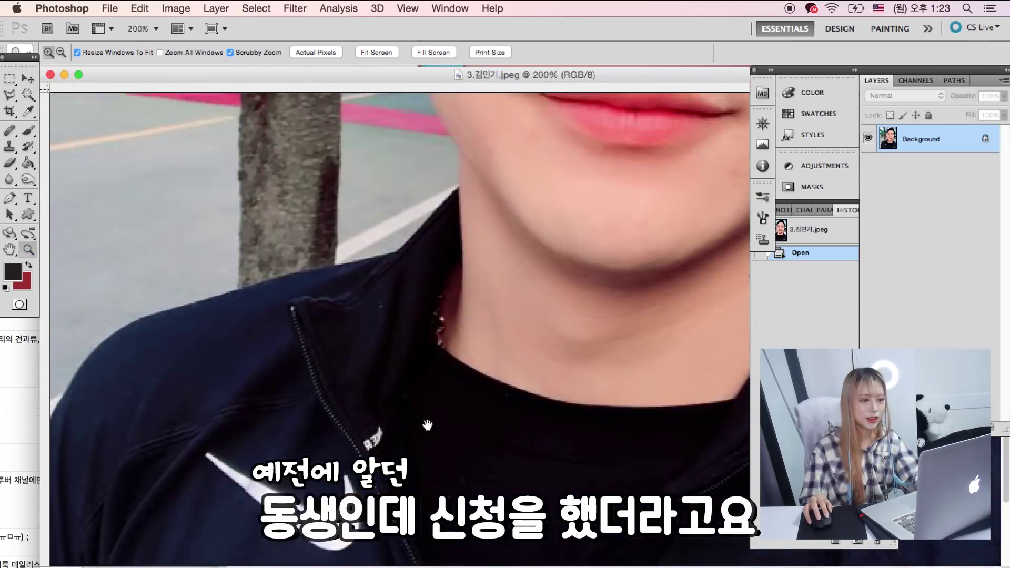
pyautogui.scroll(3, 634, 307)
pyautogui.scroll(3, 634, 307)
pyautogui.scroll(3, 575, 89)
pyautogui.hscroll(5, 575, 87)
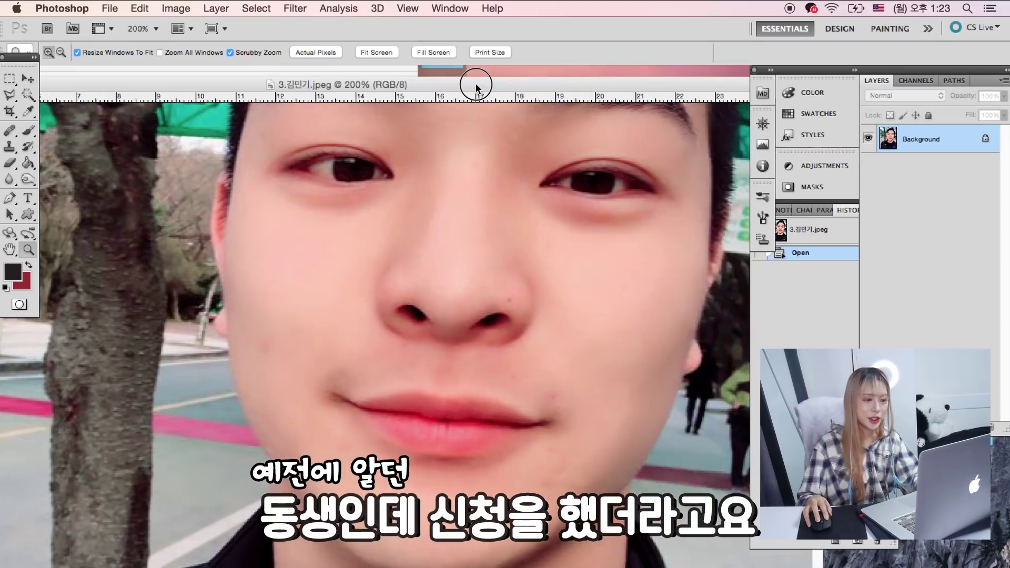
# Step: Dodge the dark right lip corner and the cheek and mouth-corner shadows
pyautogui.press('o')
pyautogui.moveTo(406, 421); pyautogui.dragTo(473, 361)
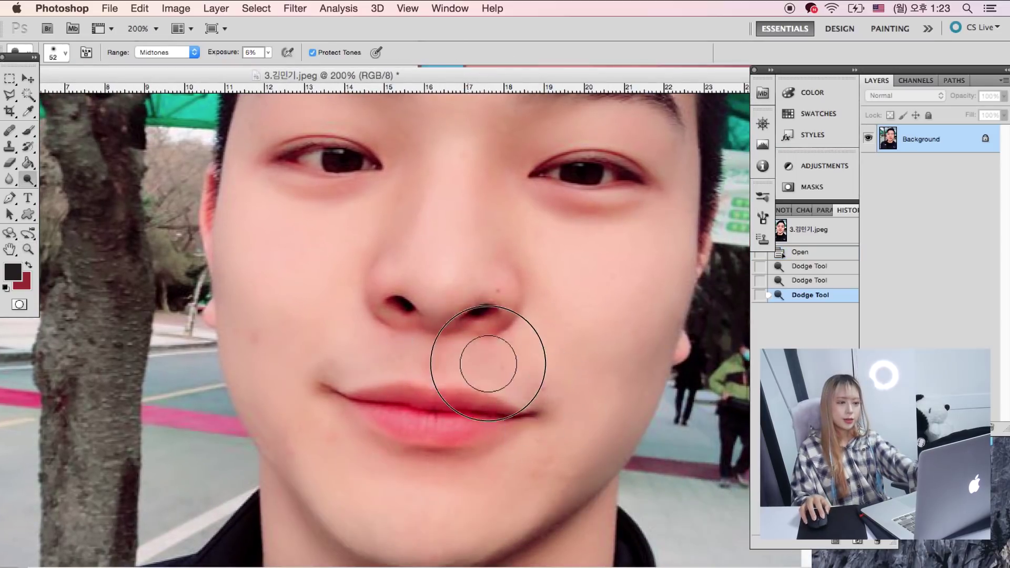
pyautogui.scroll(-3, 529, 367)
pyautogui.moveTo(539, 307)
pyautogui.mouseDown()
pyautogui.moveTo(527, 354)
pyautogui.moveTo(482, 292)
pyautogui.mouseUp()
pyautogui.moveTo(302, 284); pyautogui.dragTo(259, 316)
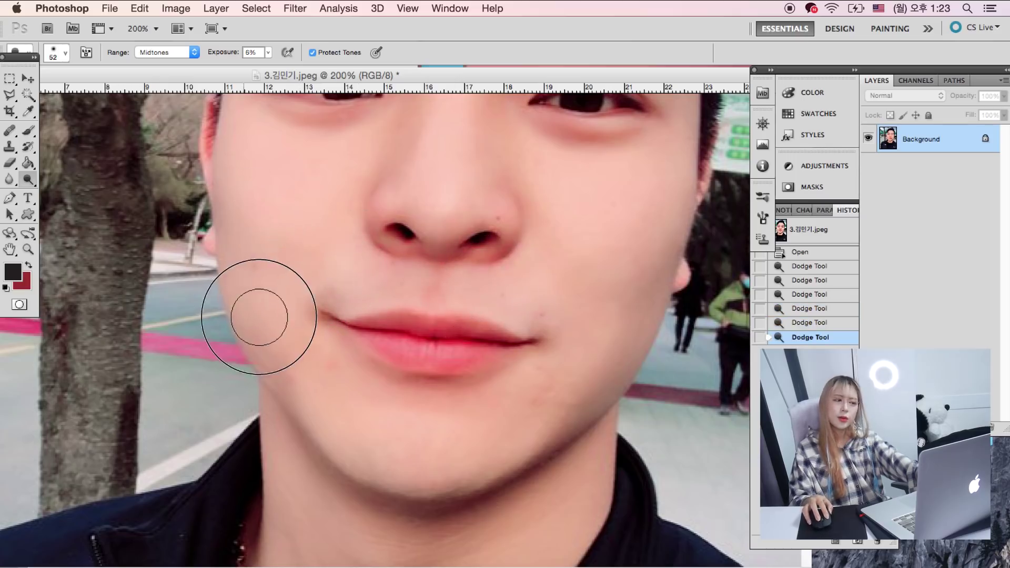
pyautogui.moveTo(511, 219)
pyautogui.mouseDown()
pyautogui.moveTo(524, 329)
pyautogui.moveTo(537, 332)
pyautogui.mouseUp()
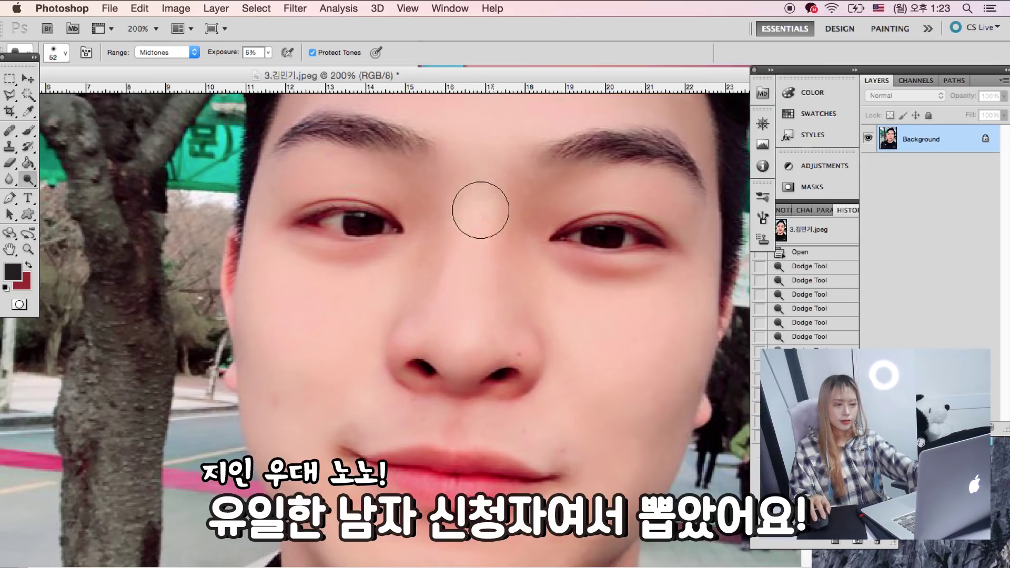
pyautogui.moveTo(480, 210); pyautogui.dragTo(462, 293)
pyautogui.moveTo(527, 298); pyautogui.dragTo(527, 225)
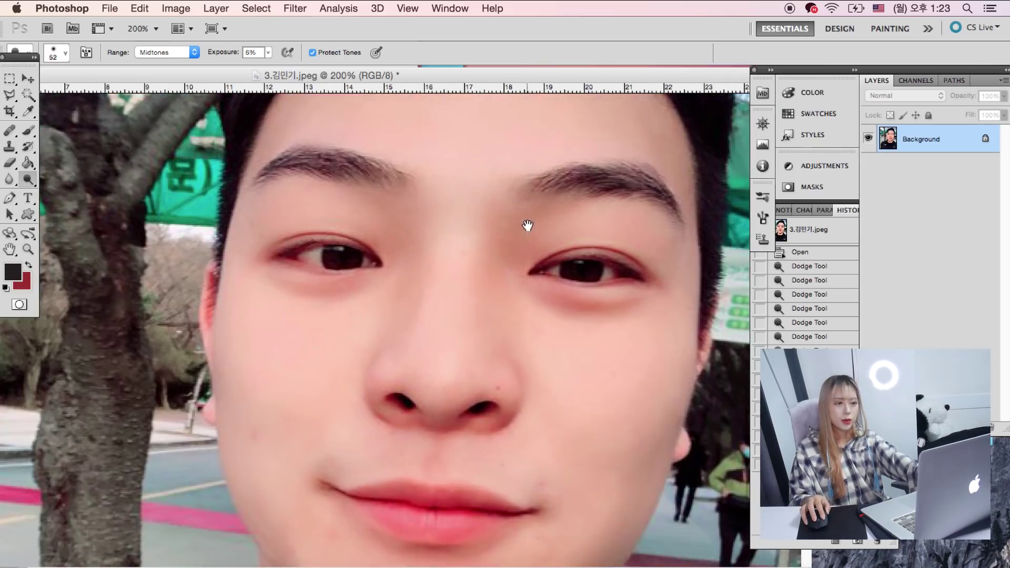
pyautogui.moveTo(474, 311); pyautogui.dragTo(473, 213)
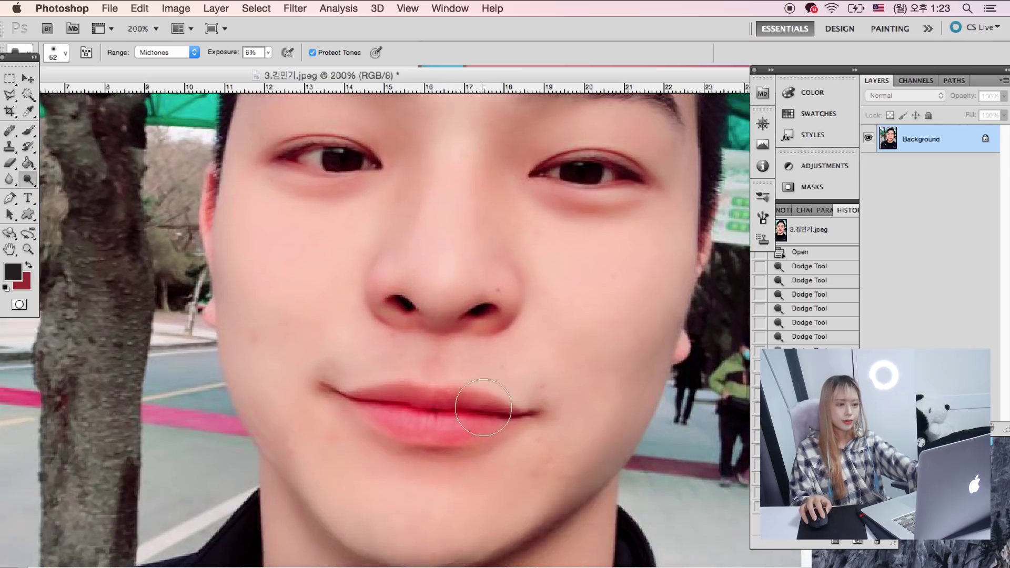
pyautogui.moveTo(536, 293); pyautogui.dragTo(534, 424)
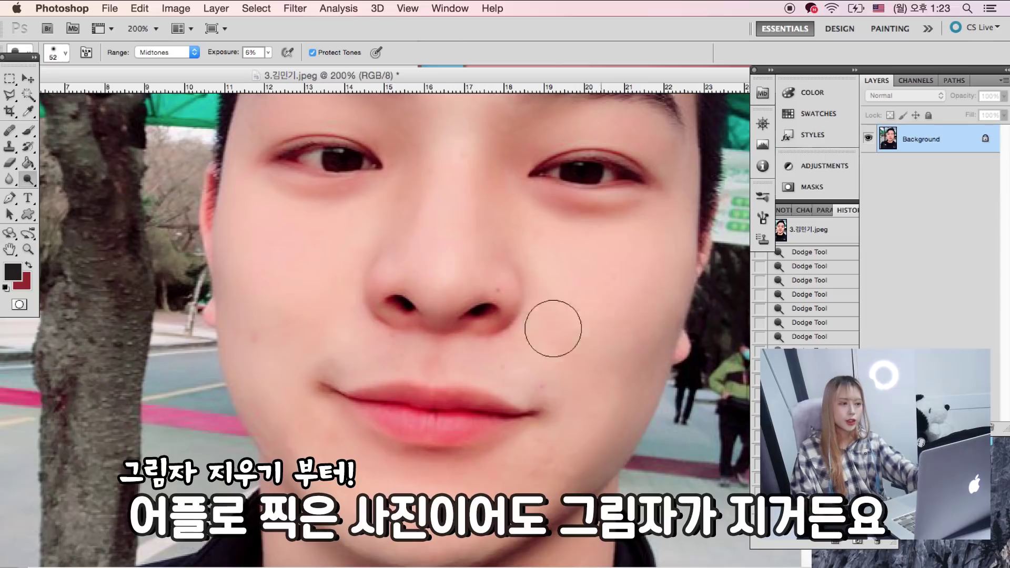
pyautogui.click(9, 146)
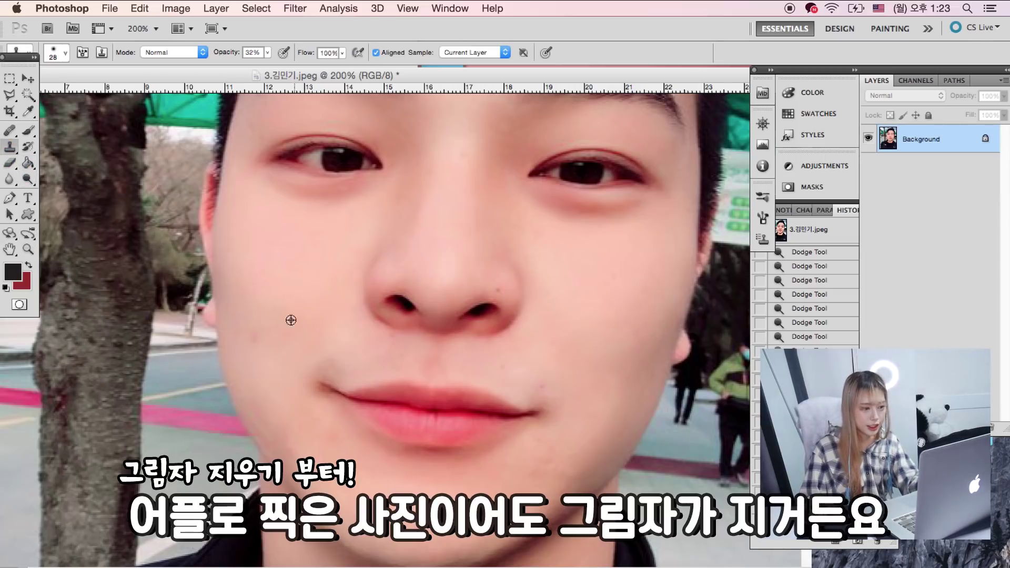
# Step: Switch to the Clone Stamp for the mouth blemishes and adjust its brush size
pyautogui.click(10, 136)
pyautogui.click(37, 140)
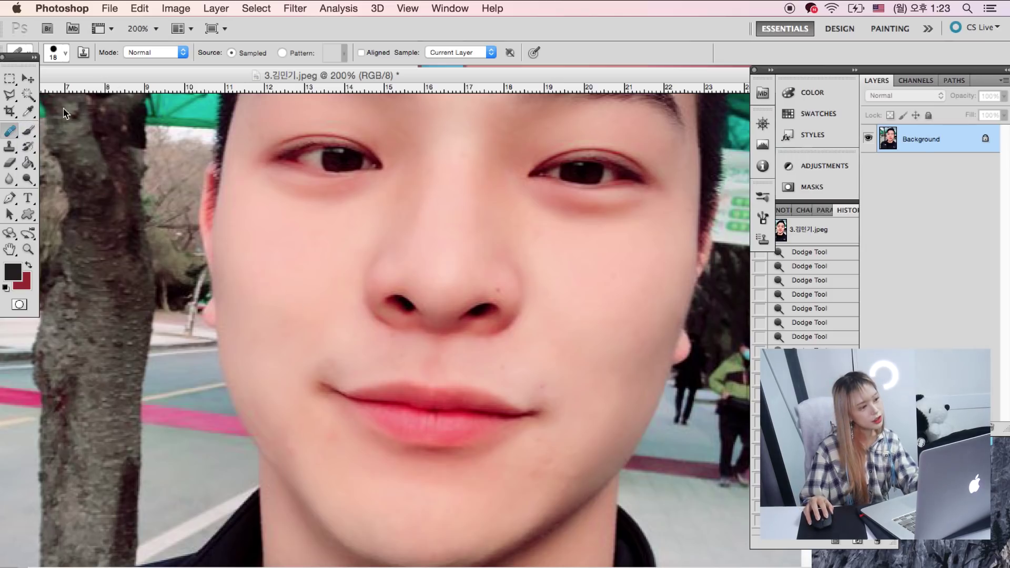
pyautogui.click(66, 52)
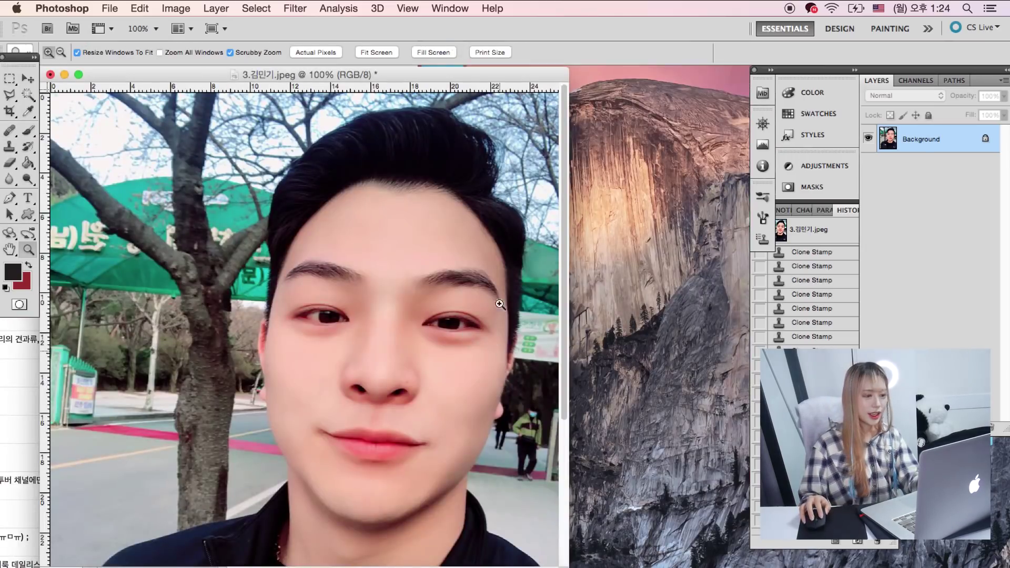
# Step: Compare against the original History snapshot, then undo to restore the mouth retouching
pyautogui.moveTo(470, 72); pyautogui.dragTo(489, 70)
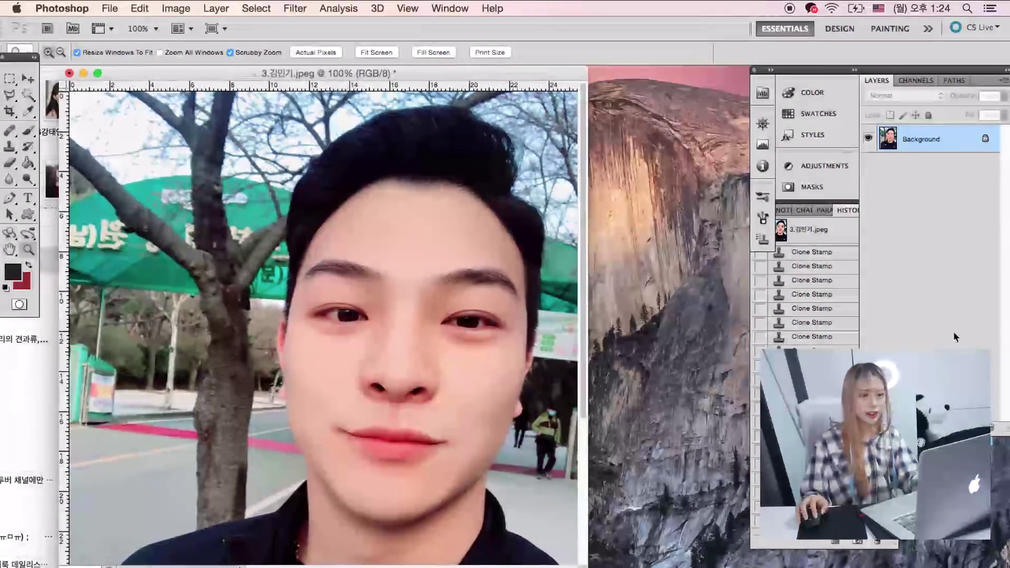
pyautogui.click(817, 227)
pyautogui.hotkey('ctrl', 'z')
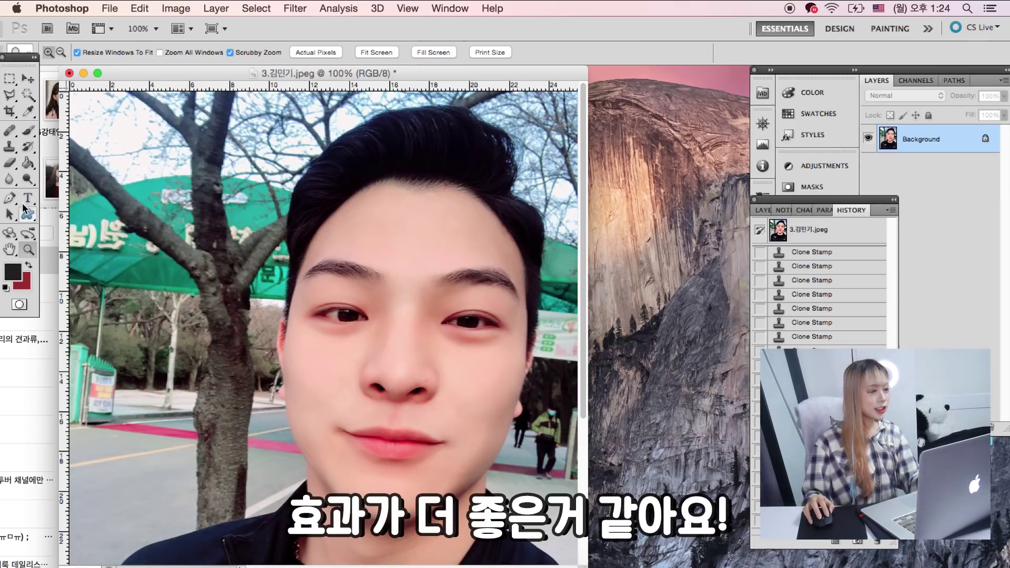
# Step: Select the Dodge Tool with a 59 px brush
pyautogui.click(28, 179)
pyautogui.click(79, 187)
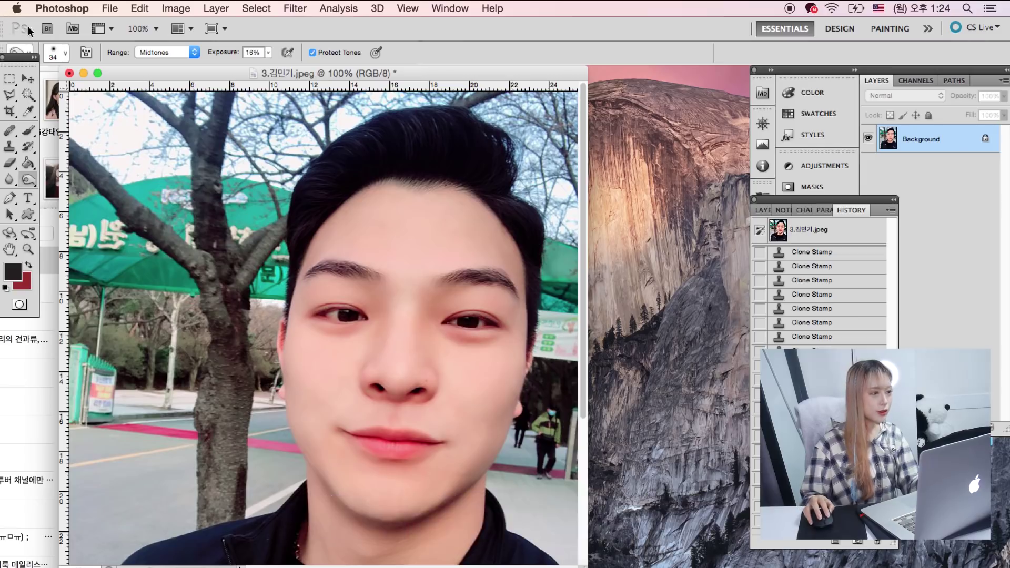
pyautogui.click(57, 53)
pyautogui.click(54, 90)
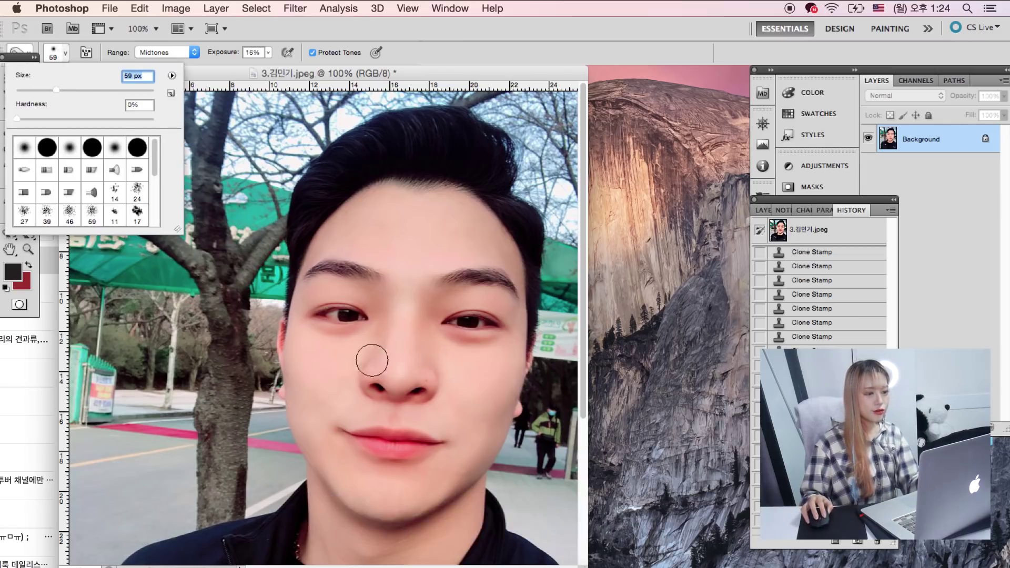
pyautogui.click(450, 304)
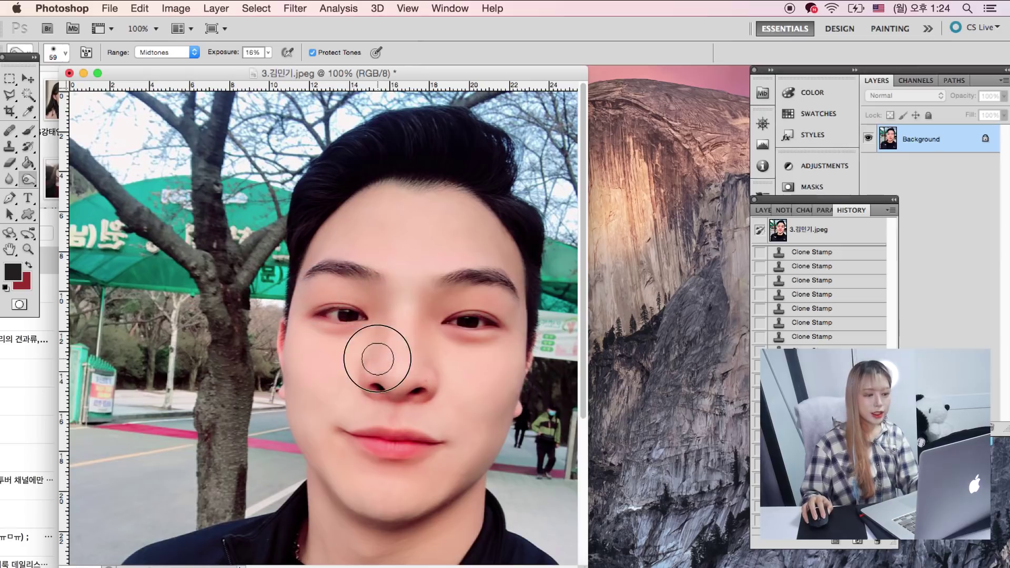
# Step: Dodge the bridge of the nose and the lips, then zoom out to the whole photo
pyautogui.moveTo(394, 388); pyautogui.dragTo(413, 385)
pyautogui.moveTo(429, 440); pyautogui.dragTo(383, 443)
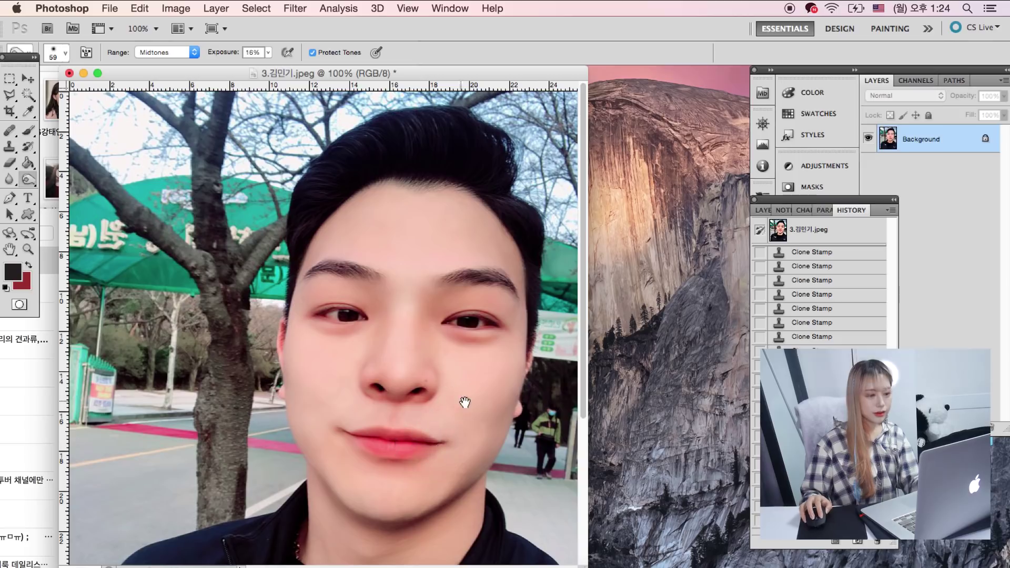
pyautogui.moveTo(462, 401); pyautogui.dragTo(448, 377)
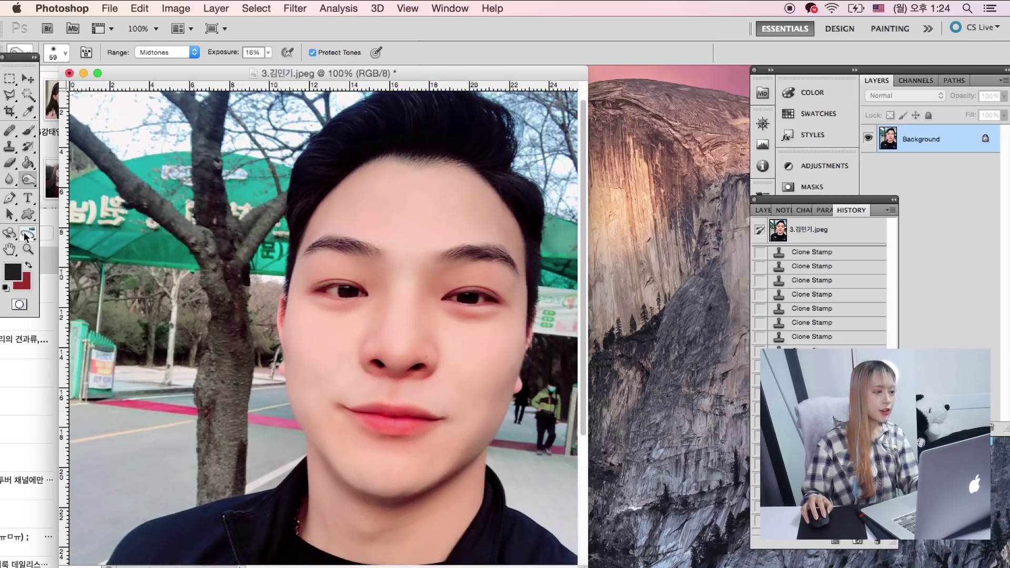
pyautogui.press('m')
pyautogui.press('super+minus')
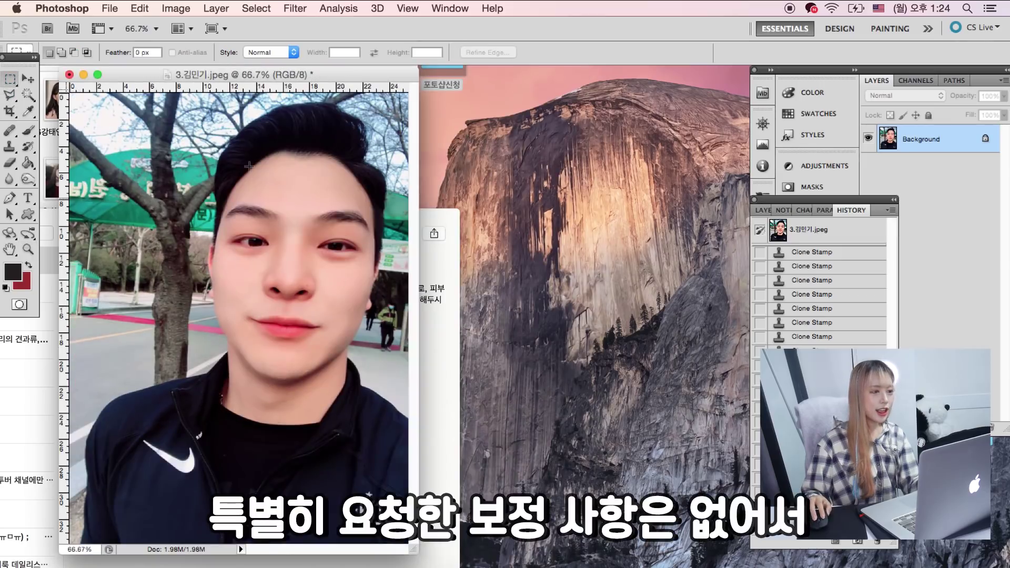
# Step: Select a rectangle around the face and open it in Liquify at 100% view
pyautogui.moveTo(425, 427); pyautogui.dragTo(429, 448)
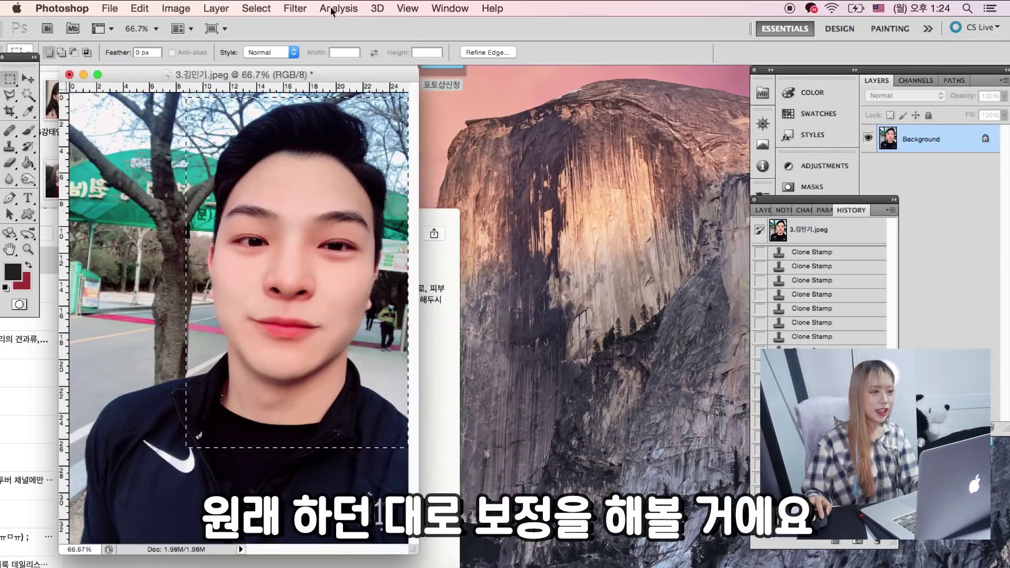
pyautogui.click(295, 8)
pyautogui.click(339, 105)
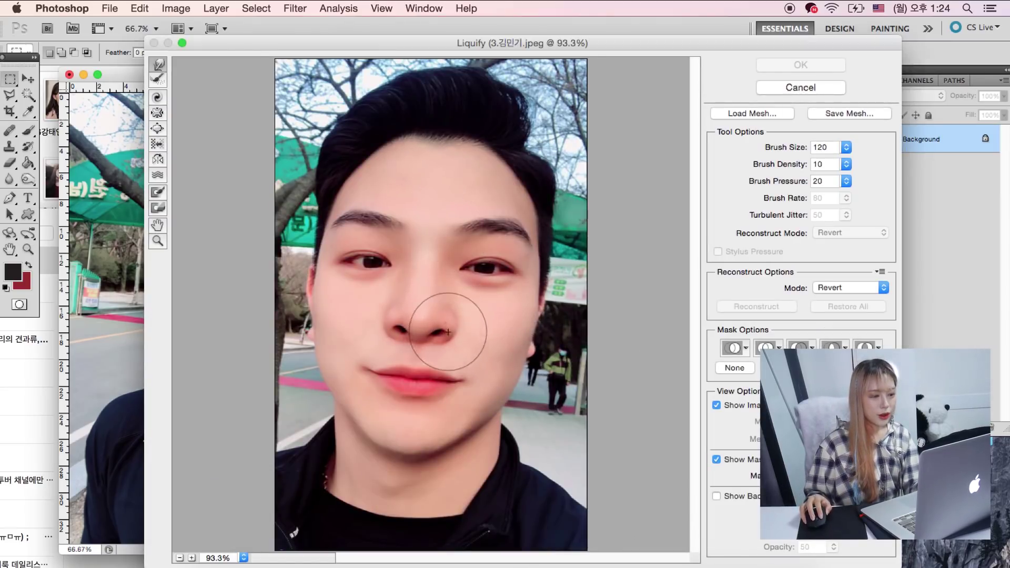
pyautogui.doubleClick(828, 149)
pyautogui.write('0')
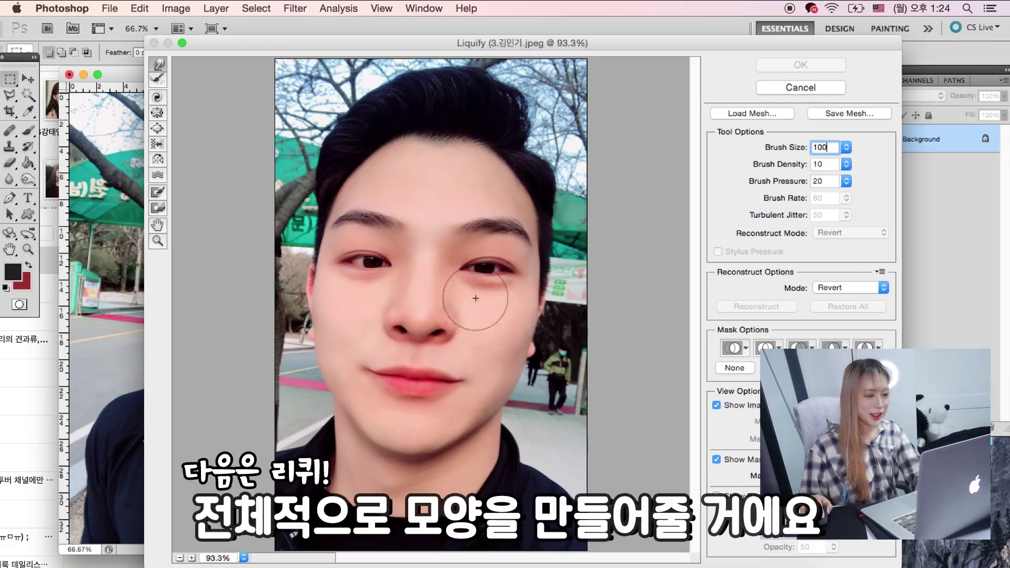
pyautogui.doubleClick(158, 243)
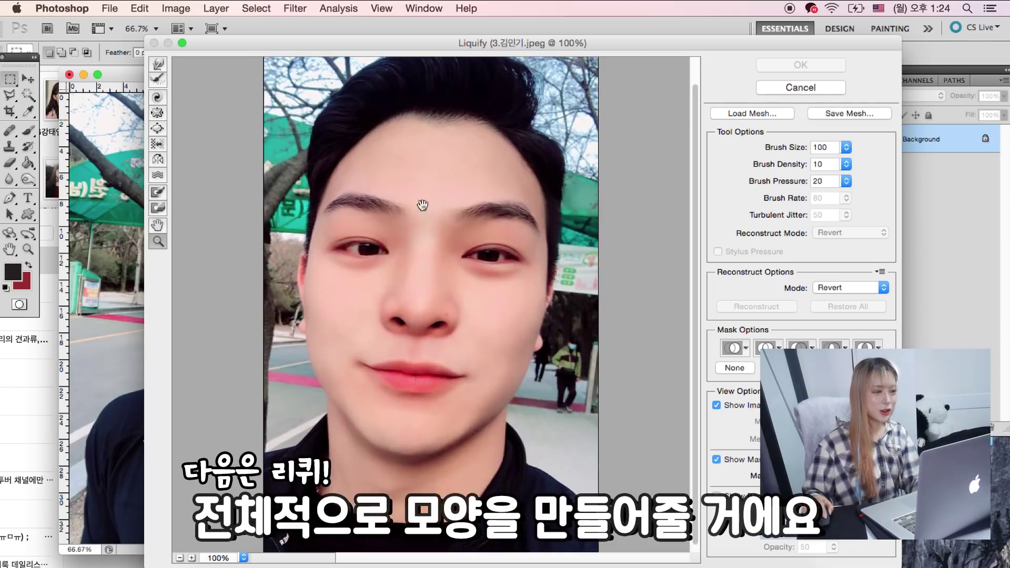
# Step: Warp near the nose, enlarge the brush to 100 and zoom the preview to 200%
pyautogui.moveTo(436, 300); pyautogui.dragTo(447, 316)
pyautogui.moveTo(783, 147); pyautogui.dragTo(736, 167)
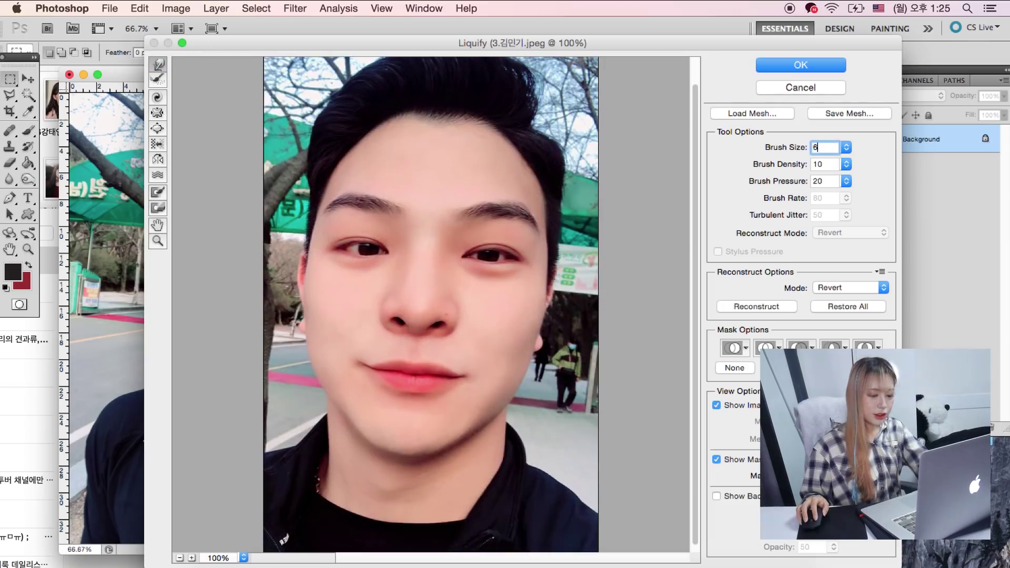
pyautogui.write('0')
pyautogui.click(445, 331)
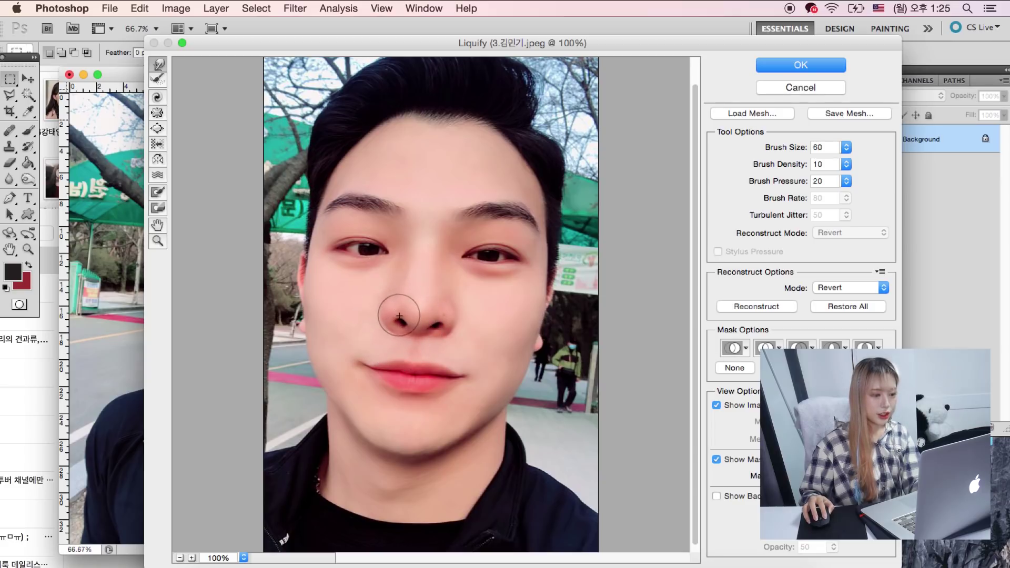
pyautogui.press(']')
pyautogui.press(']')
pyautogui.press(']')
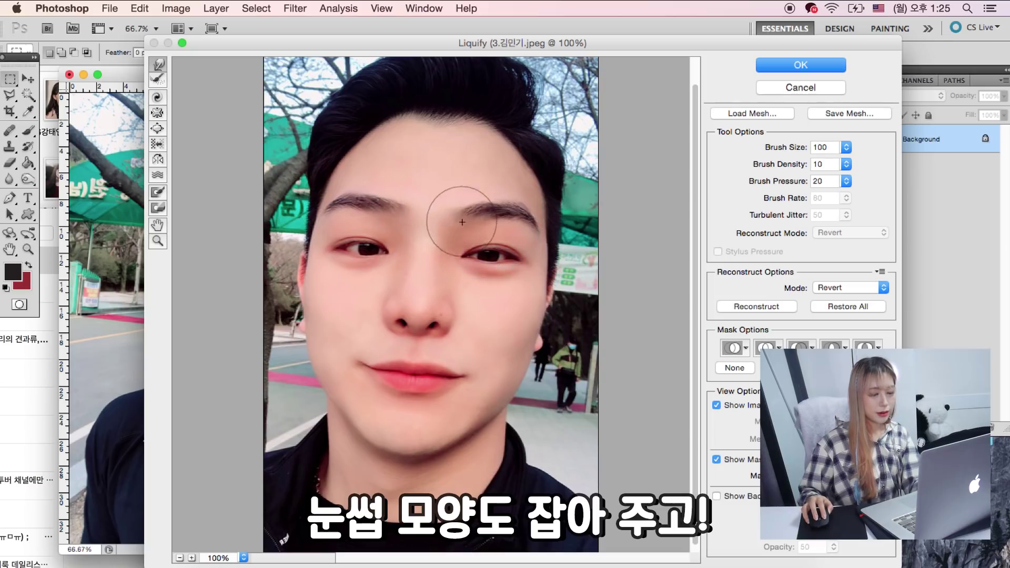
pyautogui.press('z')
pyautogui.click(436, 286)
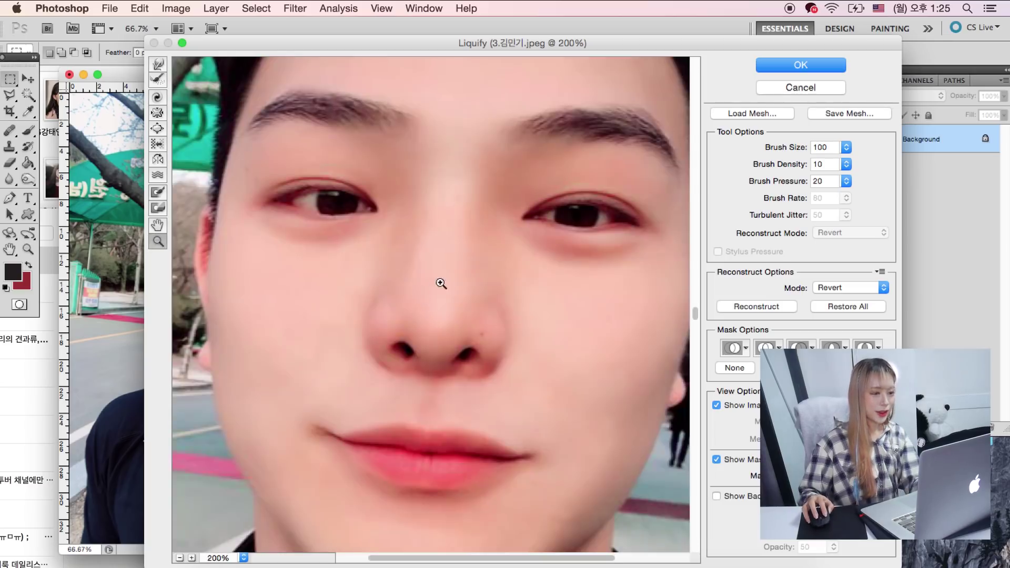
pyautogui.click(159, 65)
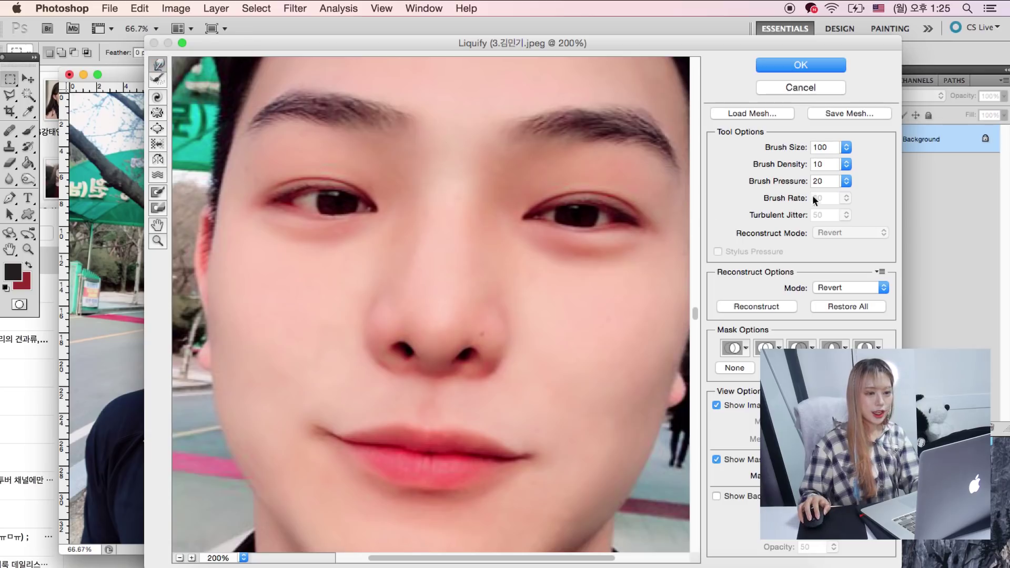
pyautogui.doubleClick(828, 149)
pyautogui.write('0')
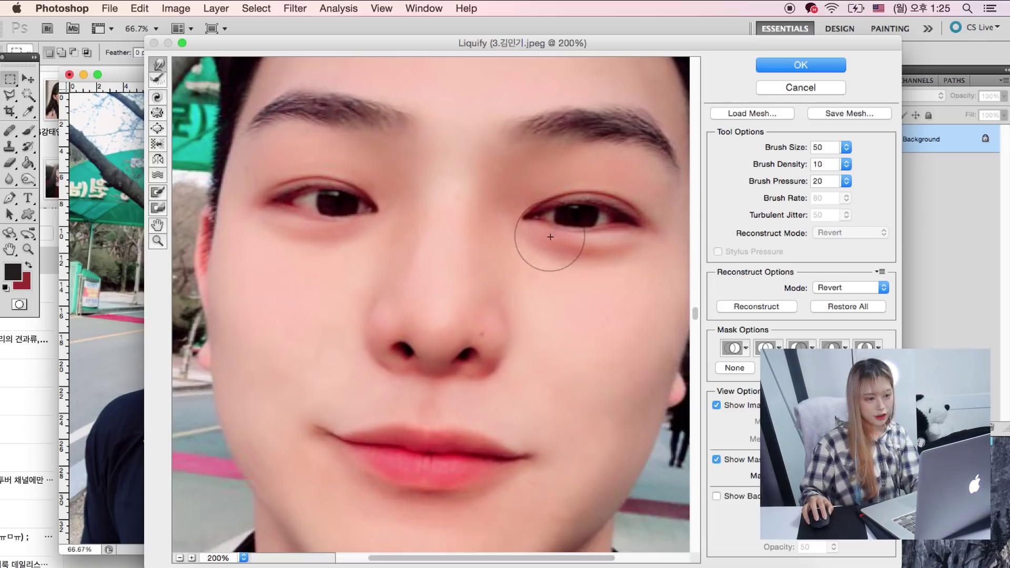
# Step: Reshape the areas under and around the right eye and nudge the lower lip inward
pyautogui.moveTo(562, 232)
pyautogui.mouseDown()
pyautogui.moveTo(602, 220)
pyautogui.moveTo(616, 230)
pyautogui.mouseUp()
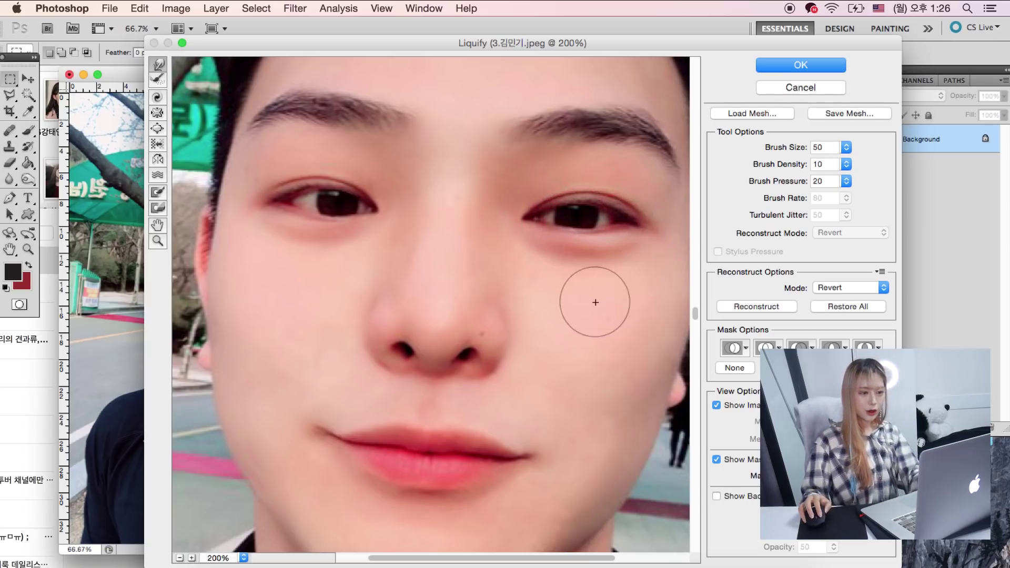
pyautogui.moveTo(541, 207); pyautogui.dragTo(549, 191)
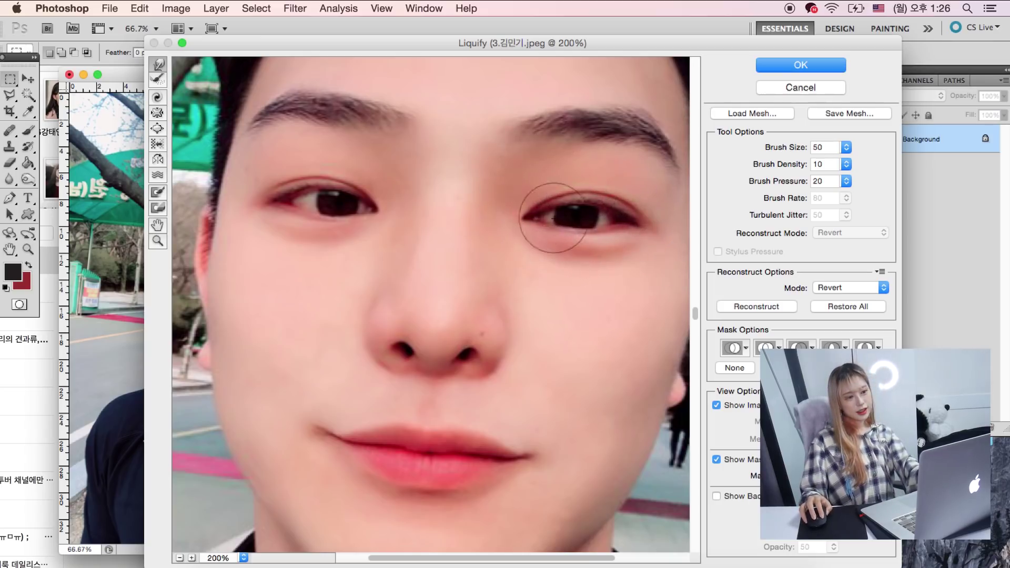
pyautogui.scroll(-3, 464, 430)
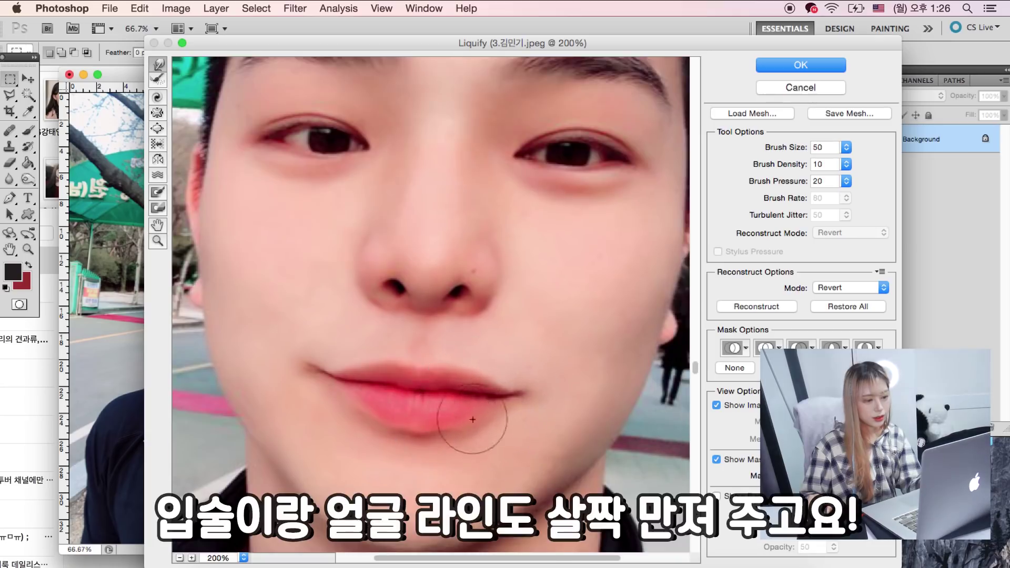
pyautogui.moveTo(383, 418)
pyautogui.mouseDown()
pyautogui.moveTo(351, 399)
pyautogui.moveTo(361, 417)
pyautogui.mouseUp()
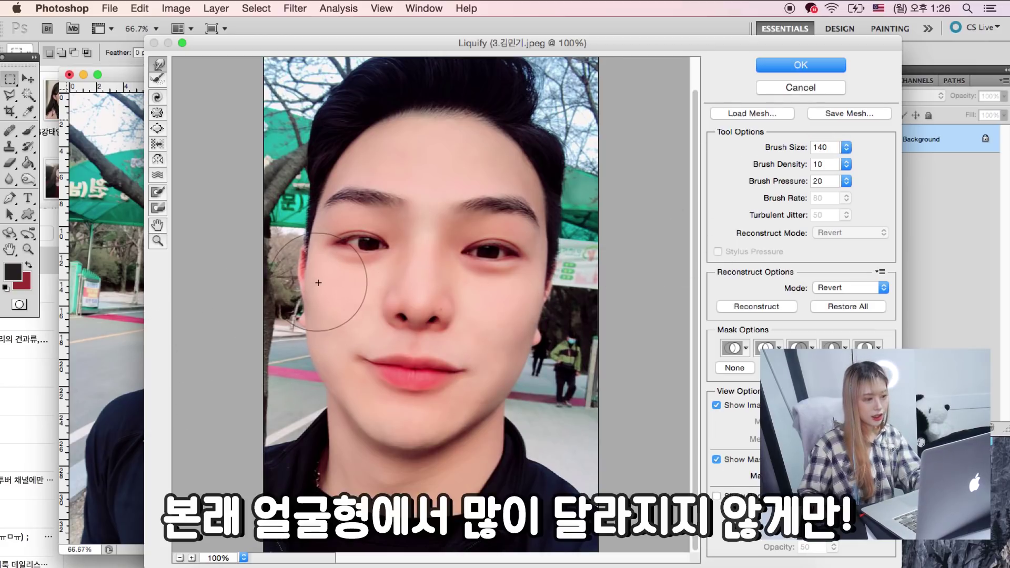
# Step: Push the man's left cheek contour inward to slim it and apply the Liquify
pyautogui.moveTo(327, 304)
pyautogui.mouseDown()
pyautogui.moveTo(312, 347)
pyautogui.moveTo(331, 401)
pyautogui.mouseUp()
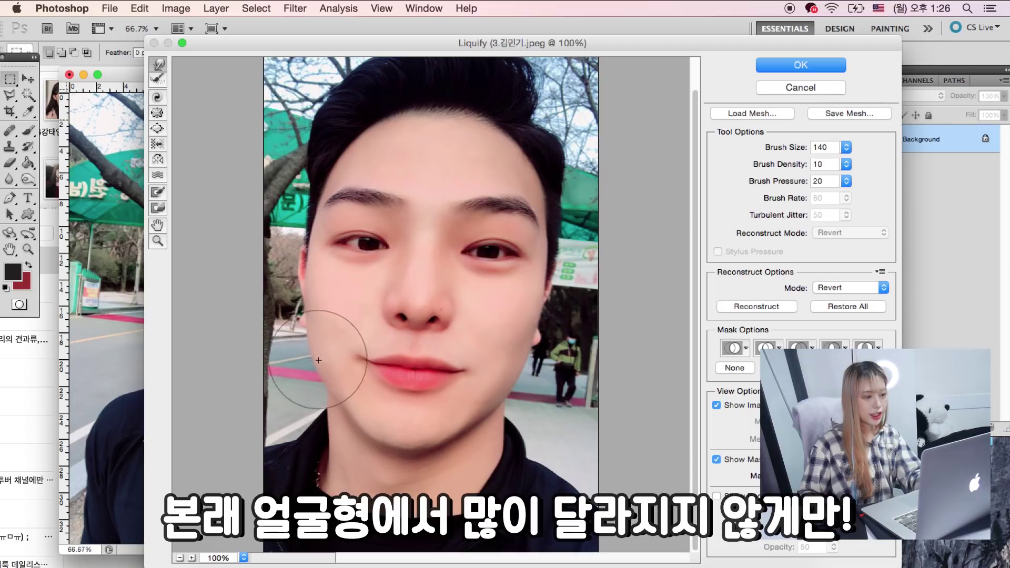
pyautogui.moveTo(330, 401); pyautogui.dragTo(318, 343)
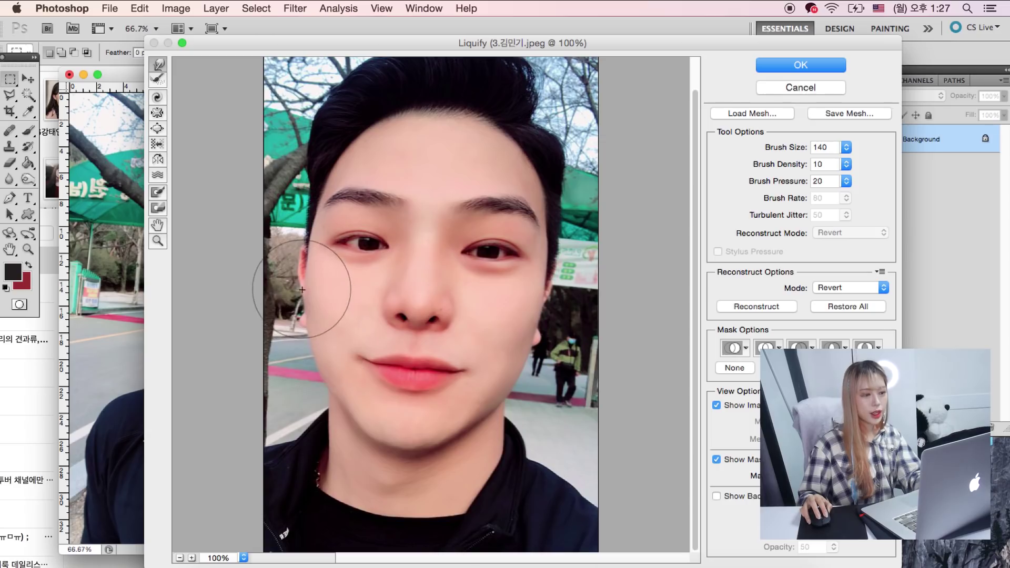
pyautogui.moveTo(318, 343); pyautogui.dragTo(304, 339)
pyautogui.click(800, 65)
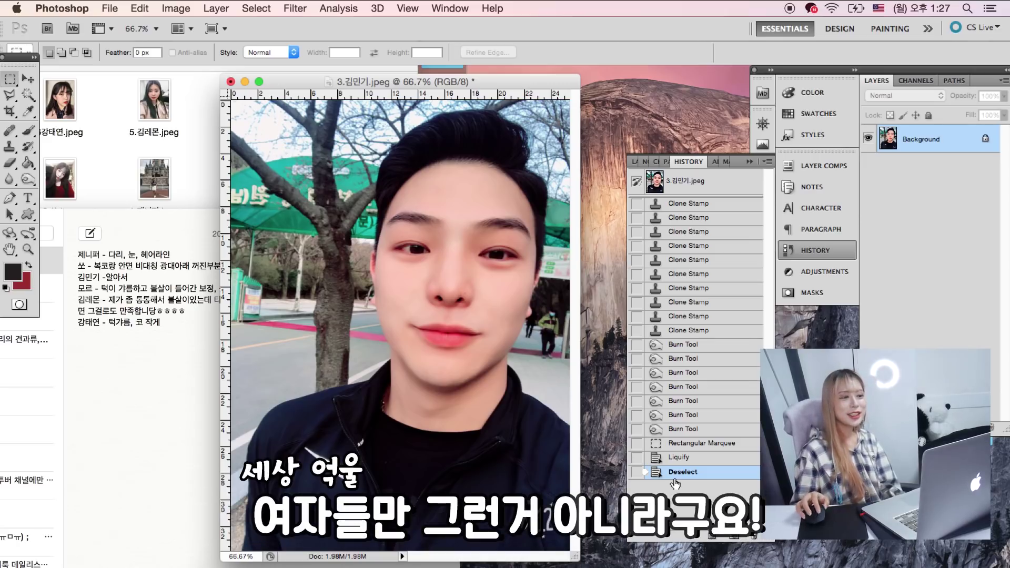
# Step: Reposition the man's photo window and go to the File menu for the next selfie
pyautogui.moveTo(510, 87); pyautogui.dragTo(527, 105)
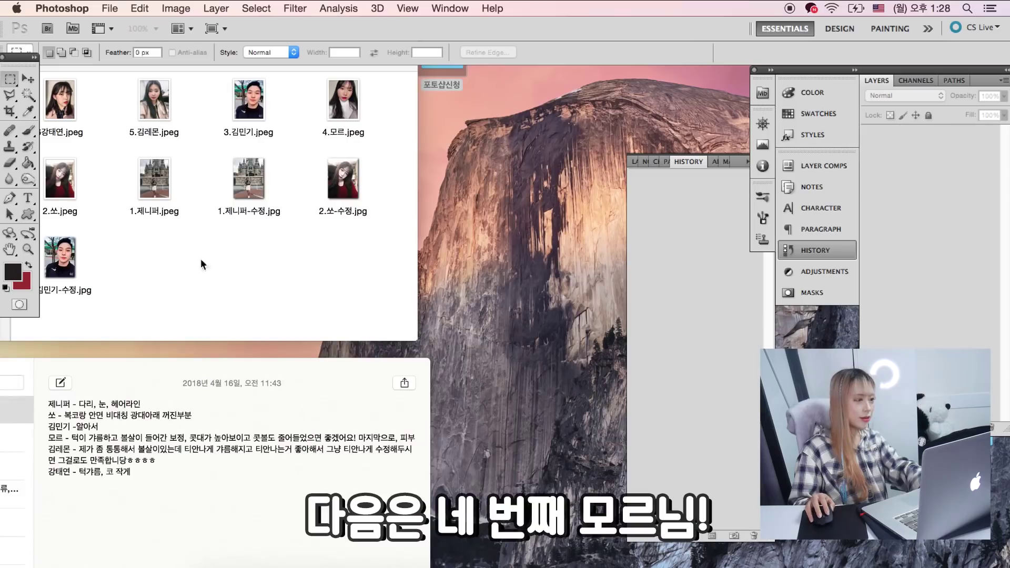
pyautogui.click(108, 8)
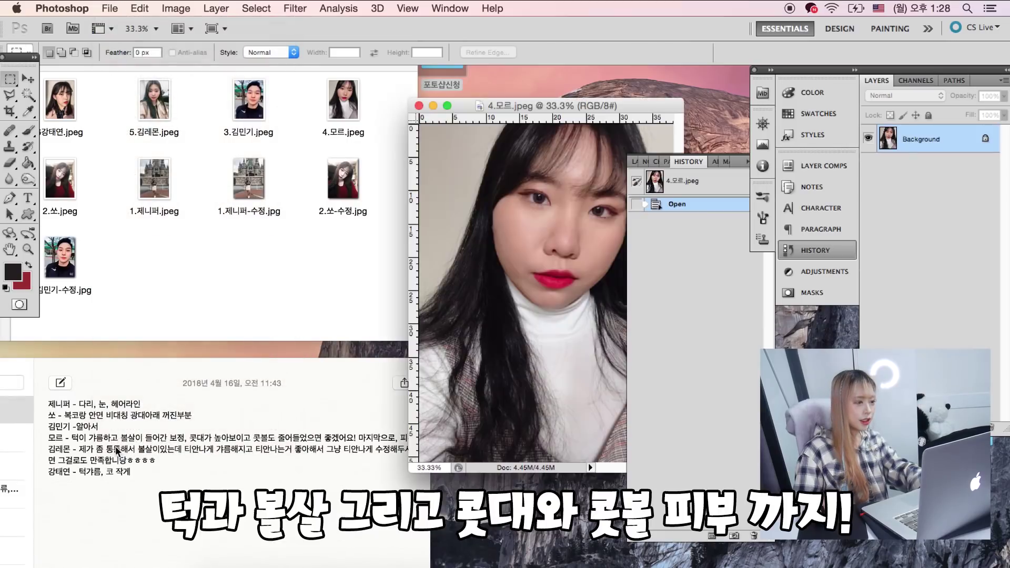
# Step: Move the retouch notes aside and zoom the woman's photo to 100% on her face
pyautogui.click(235, 388)
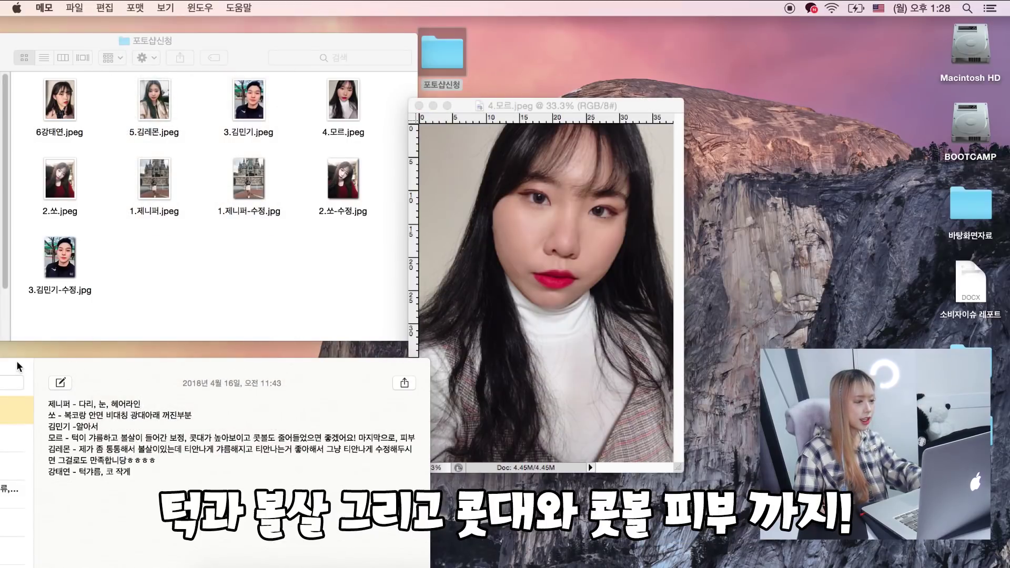
pyautogui.moveTo(19, 367); pyautogui.dragTo(0, 340)
pyautogui.click(563, 288)
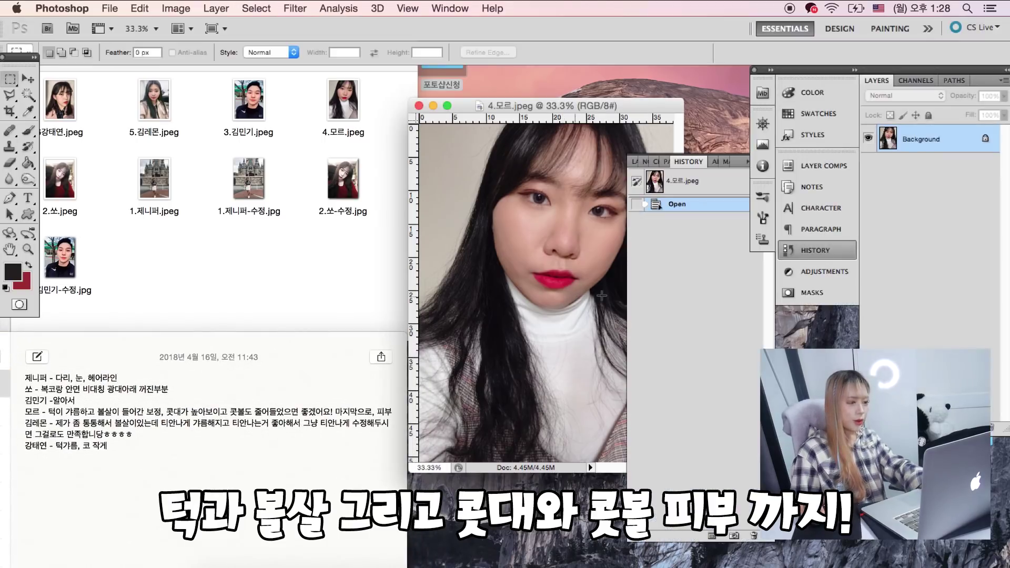
pyautogui.moveTo(539, 113); pyautogui.dragTo(314, 137)
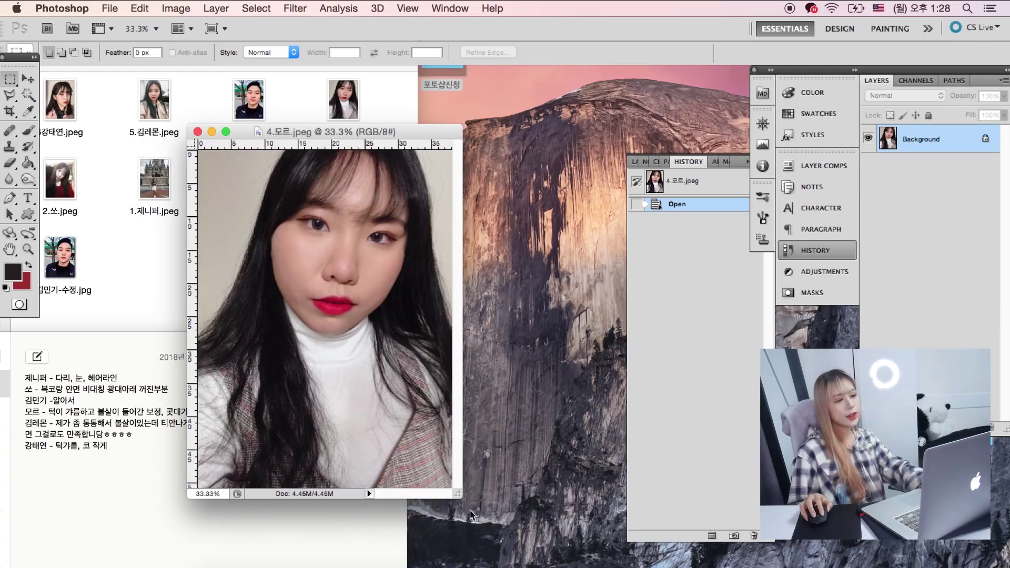
pyautogui.moveTo(452, 497); pyautogui.dragTo(591, 565)
pyautogui.press('z')
pyautogui.click(368, 263)
pyautogui.moveTo(368, 316)
pyautogui.mouseDown()
pyautogui.moveTo(379, 403)
pyautogui.moveTo(284, 402)
pyautogui.mouseUp()
pyautogui.hotkey('ctrl', '+')
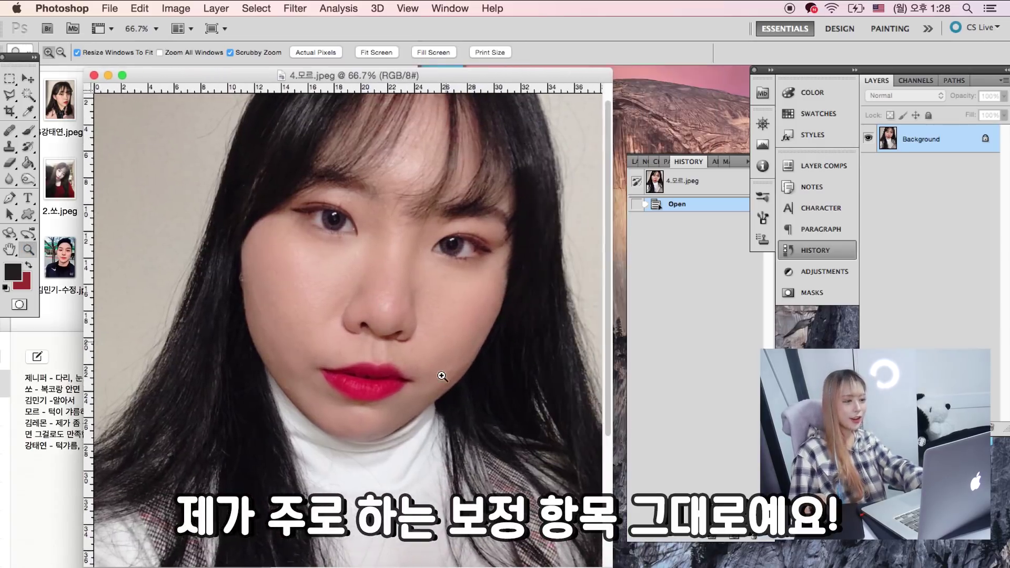
pyautogui.moveTo(465, 386); pyautogui.dragTo(465, 460)
# Step: Dodge the shadows beside and on her nose and at her lip corner
pyautogui.click(28, 179)
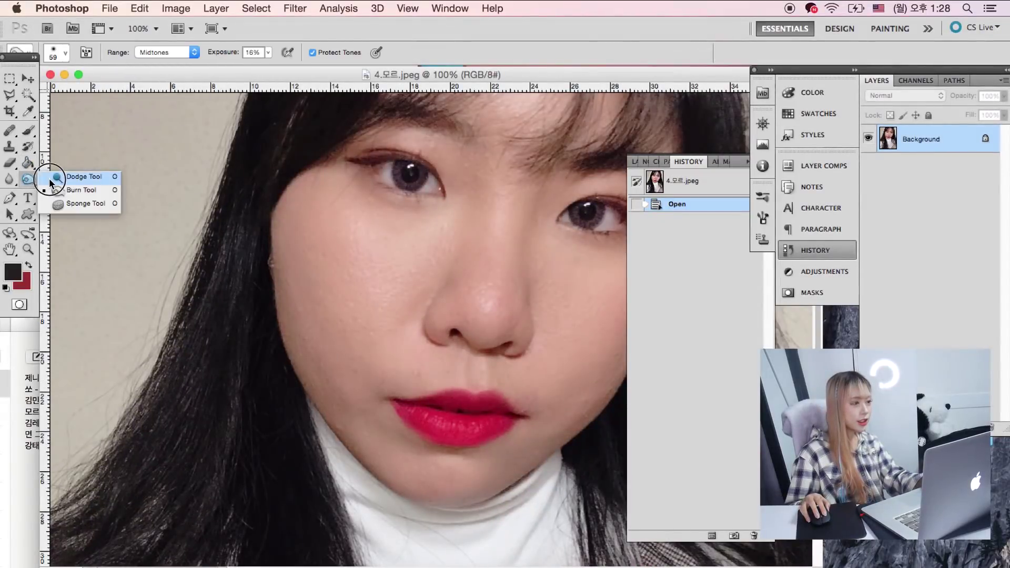
pyautogui.moveTo(429, 282); pyautogui.dragTo(419, 288)
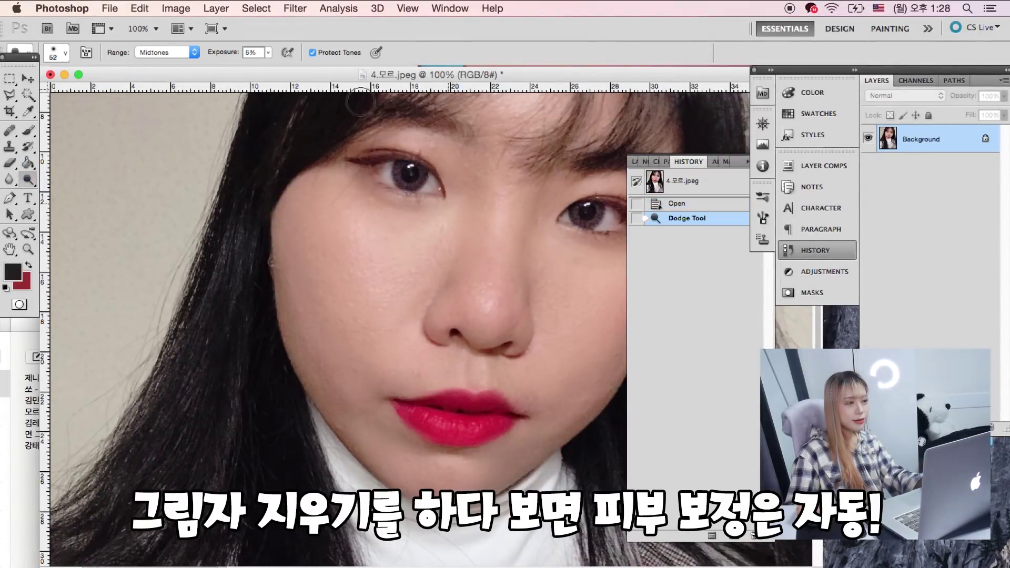
pyautogui.click(59, 55)
pyautogui.press('Return')
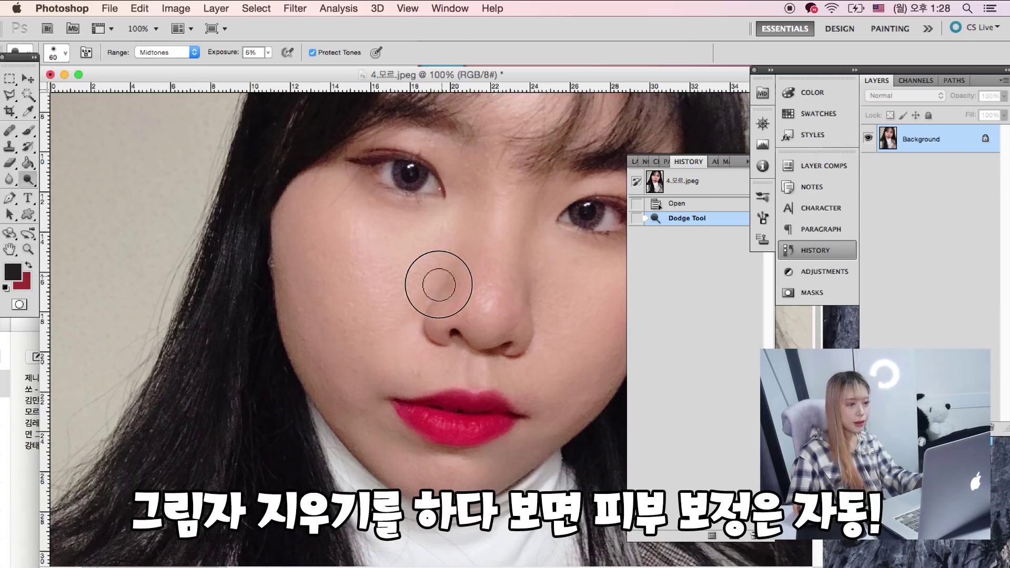
pyautogui.moveTo(439, 282); pyautogui.dragTo(458, 247)
pyautogui.moveTo(452, 242)
pyautogui.mouseDown()
pyautogui.moveTo(426, 296)
pyautogui.moveTo(368, 342)
pyautogui.moveTo(378, 326)
pyautogui.mouseUp()
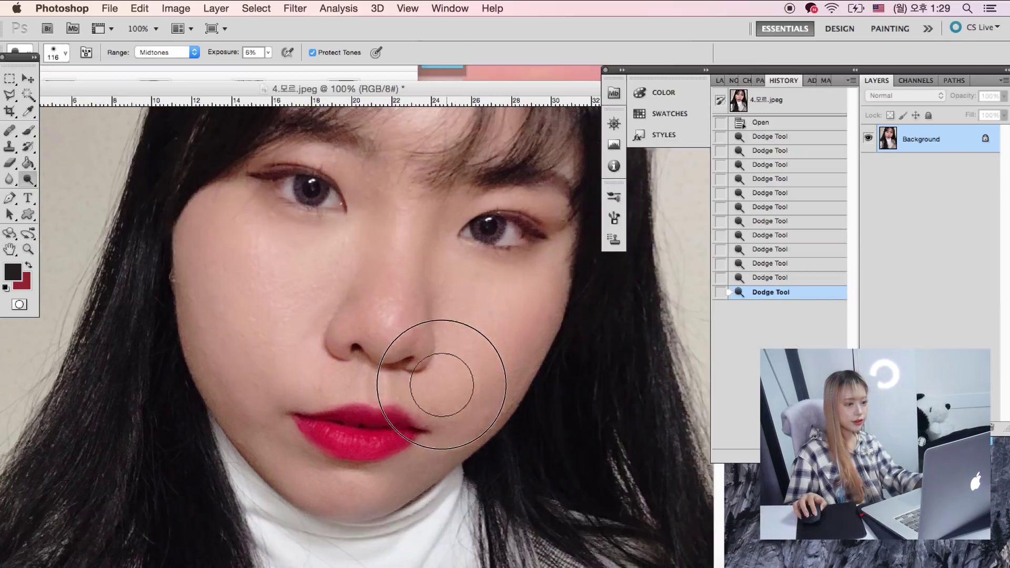
pyautogui.moveTo(442, 385)
pyautogui.mouseDown()
pyautogui.moveTo(485, 349)
pyautogui.moveTo(463, 399)
pyautogui.mouseUp()
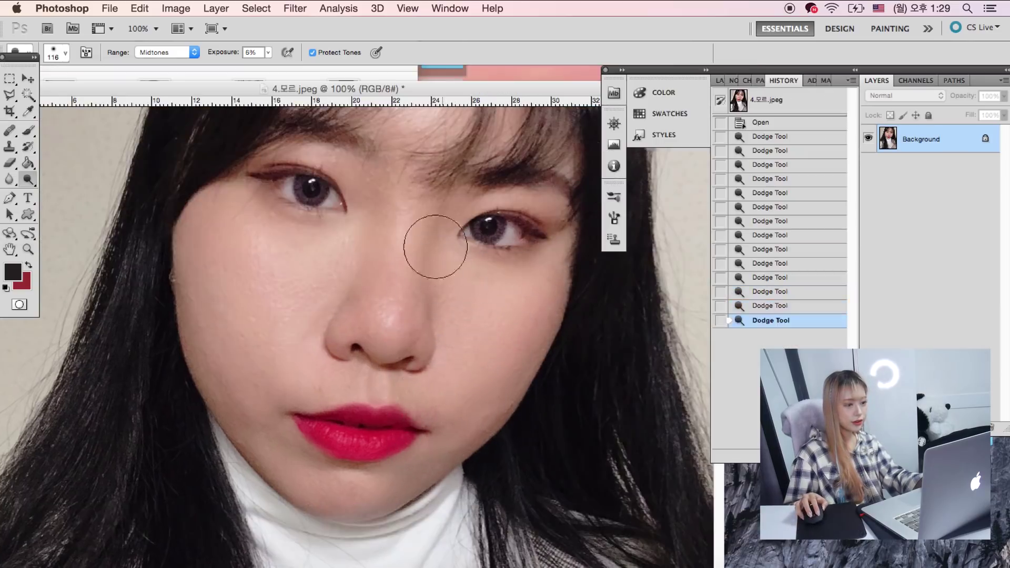
pyautogui.moveTo(393, 249); pyautogui.dragTo(389, 337)
pyautogui.moveTo(457, 399); pyautogui.dragTo(427, 414)
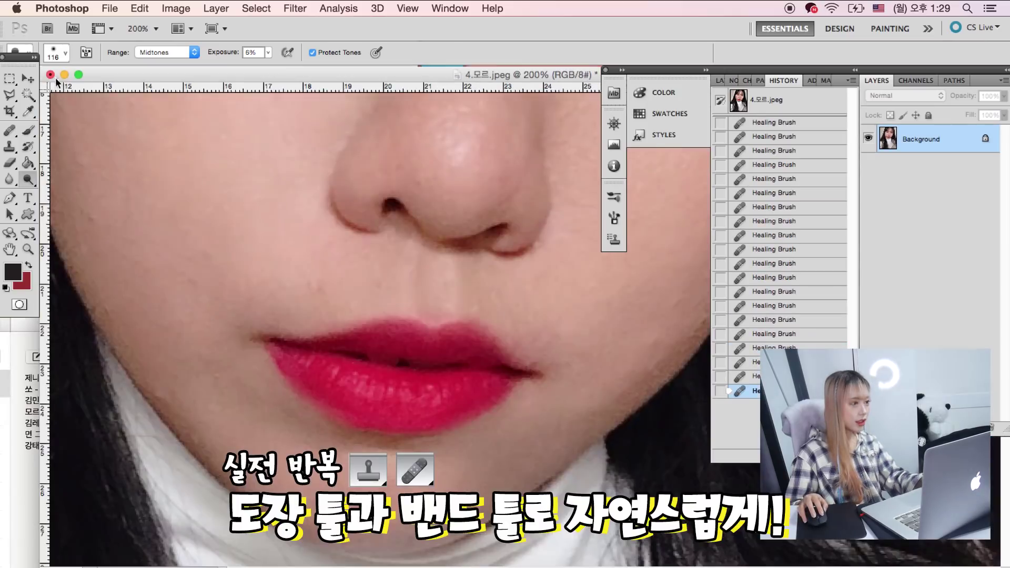
# Step: Clone clean skin over the blemishes above her upper lip and on her cheek
pyautogui.click(316, 289)
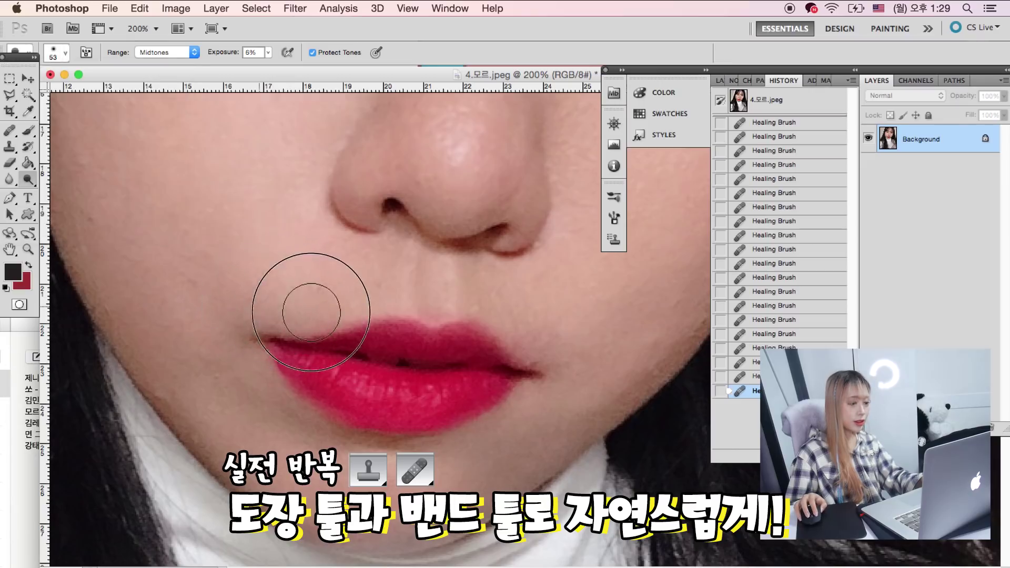
pyautogui.click(10, 146)
pyautogui.click(258, 284)
pyautogui.click(268, 248)
pyautogui.moveTo(295, 282); pyautogui.dragTo(337, 284)
pyautogui.click(370, 282)
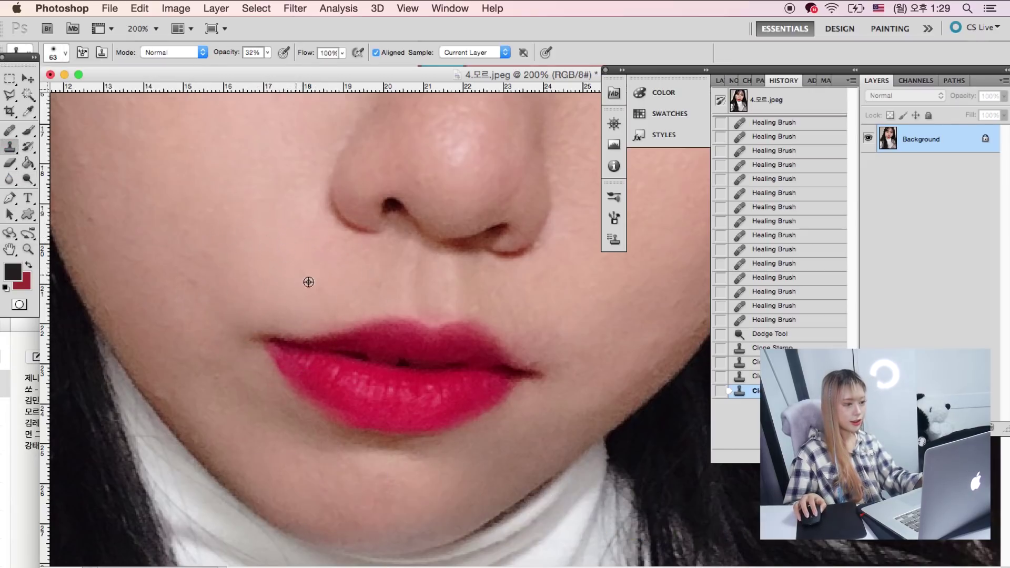
pyautogui.click(338, 282)
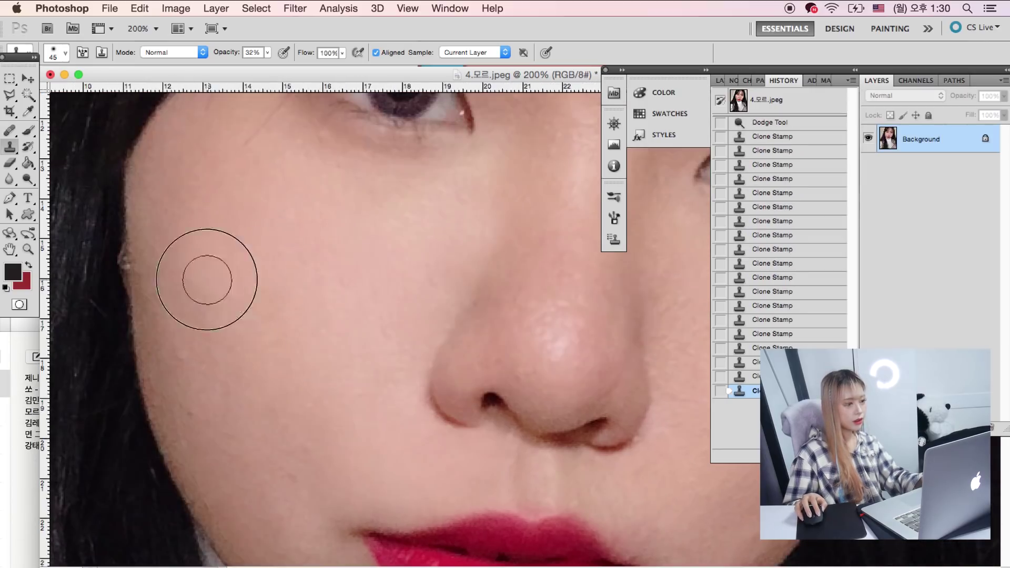
pyautogui.hscroll(5, 273, 388)
pyautogui.scroll(-1, 516, 249)
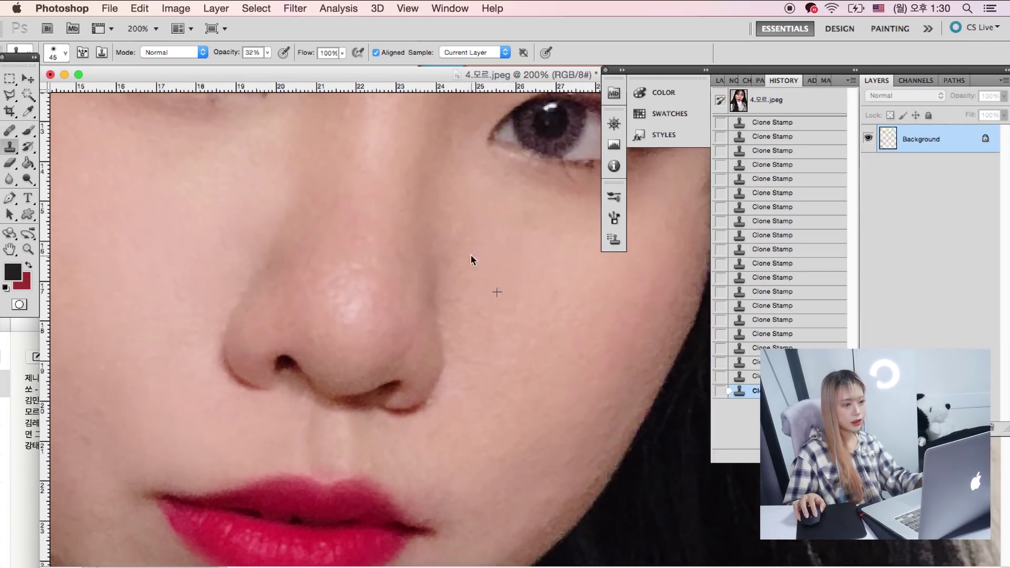
pyautogui.press('[')
pyautogui.press('[')
pyautogui.press('[')
pyautogui.scroll(3, 374, 420)
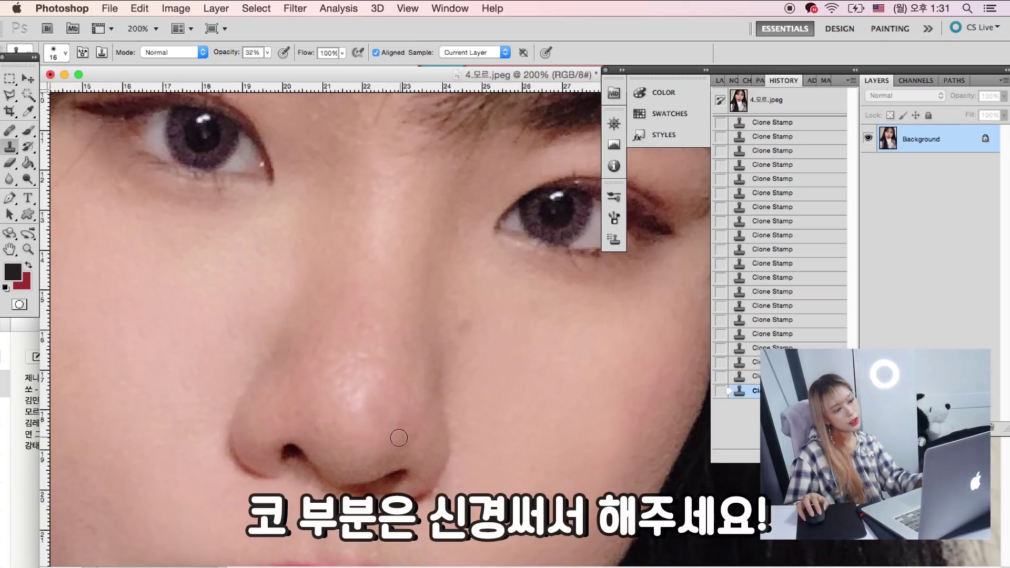
# Step: Heal the small spots on the tip of her nose
pyautogui.press('j')
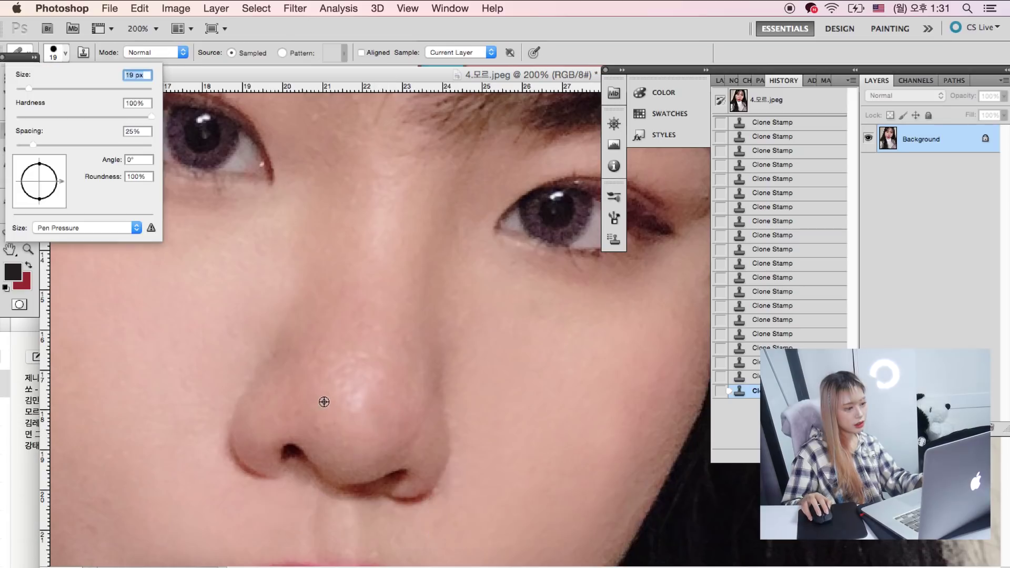
pyautogui.click(344, 399)
pyautogui.click(351, 405)
pyautogui.click(356, 384)
pyautogui.click(391, 394)
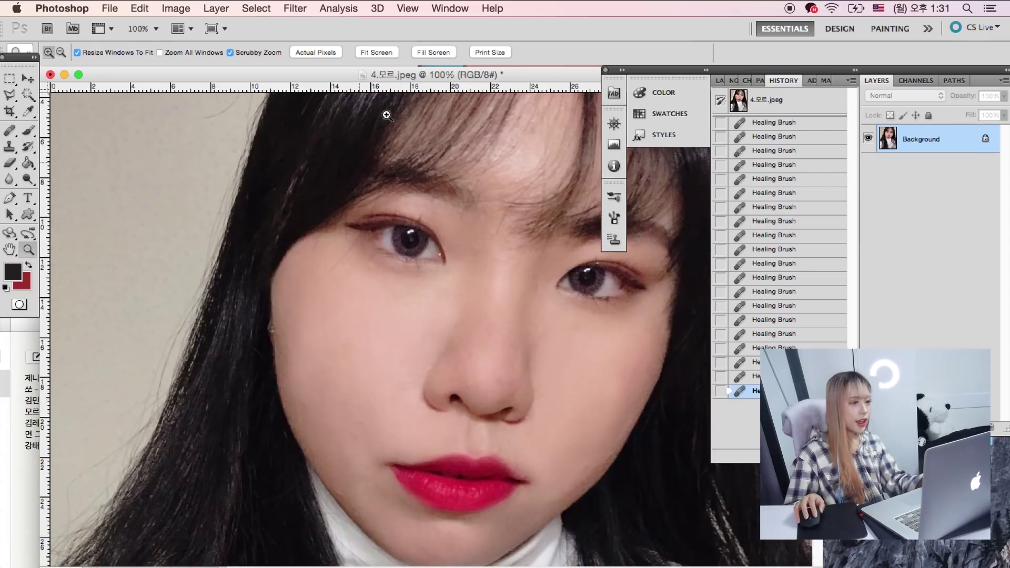
pyautogui.click(29, 182)
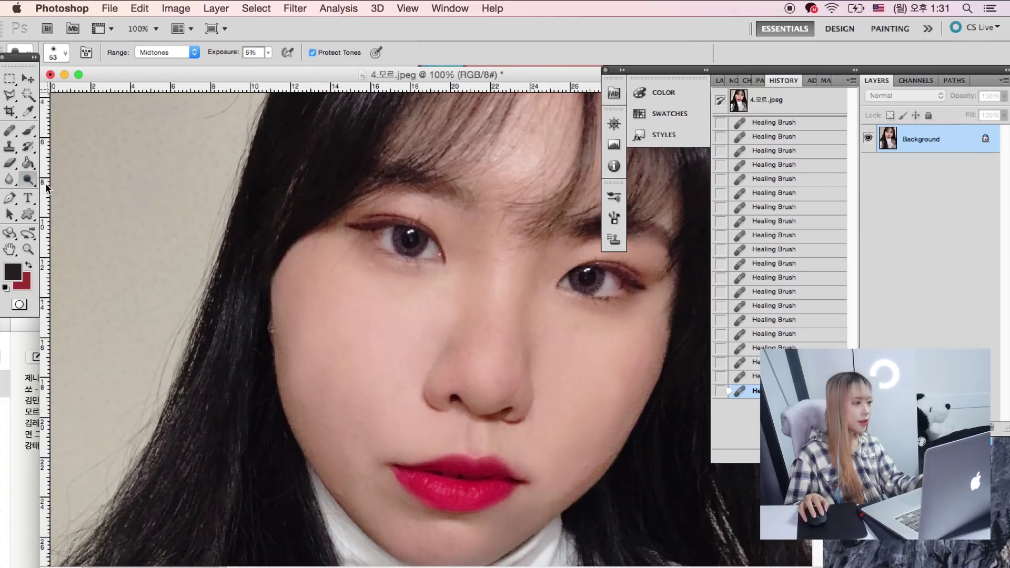
pyautogui.click(65, 52)
# Step: Dodge the shadows around her nose, compare with the original snapshot, then open Liquify
pyautogui.moveTo(493, 418)
pyautogui.mouseDown()
pyautogui.moveTo(498, 293)
pyautogui.moveTo(543, 243)
pyautogui.moveTo(542, 223)
pyautogui.mouseUp()
pyautogui.moveTo(447, 463); pyautogui.dragTo(458, 468)
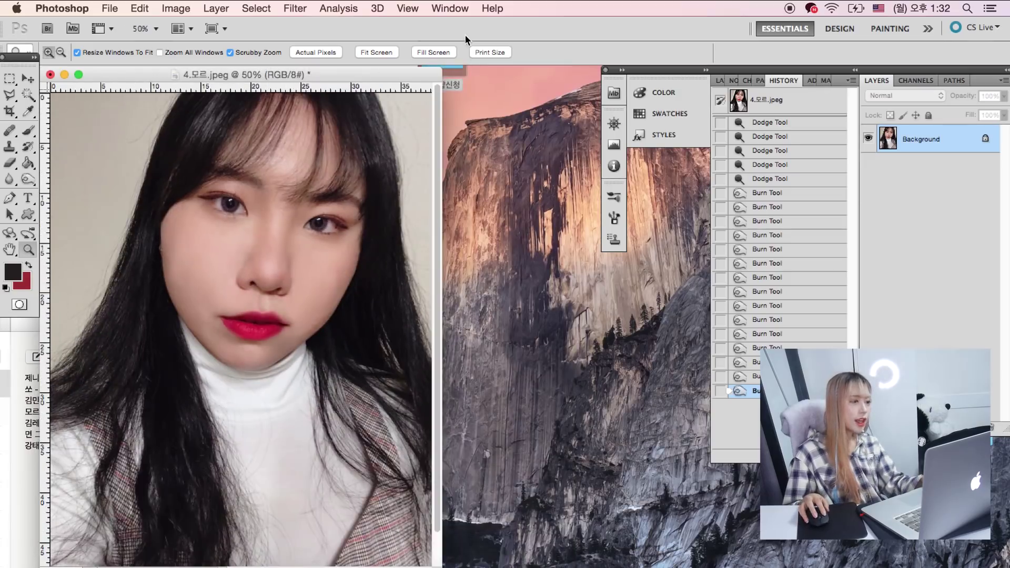
pyautogui.moveTo(405, 74); pyautogui.dragTo(549, 124)
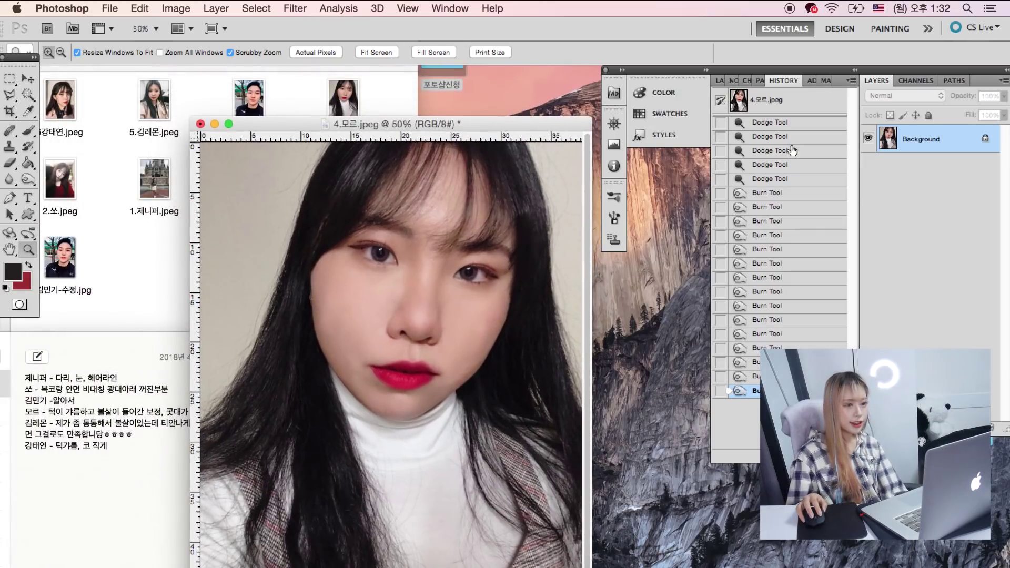
pyautogui.click(793, 105)
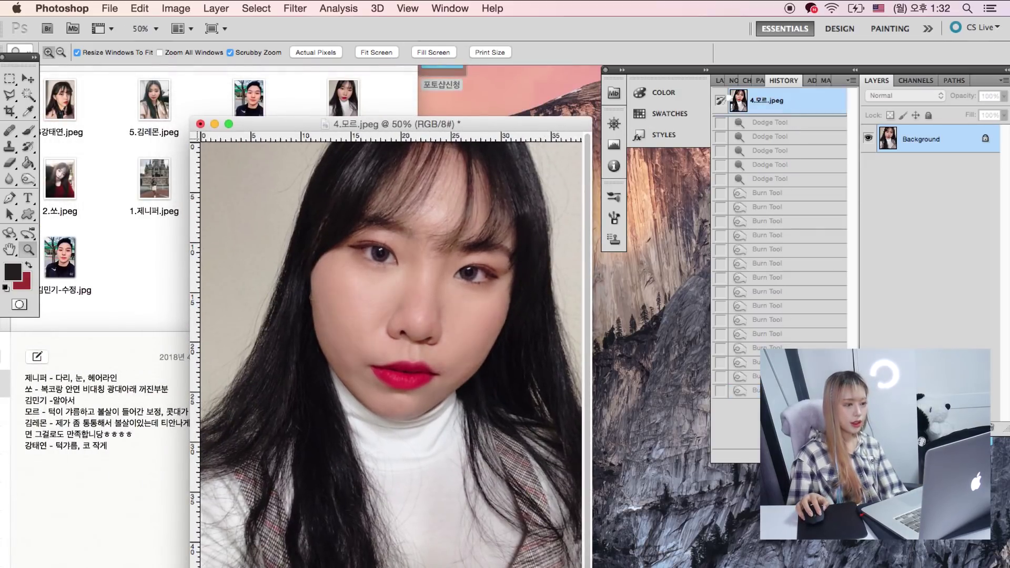
pyautogui.click(729, 391)
pyautogui.press('super+minus')
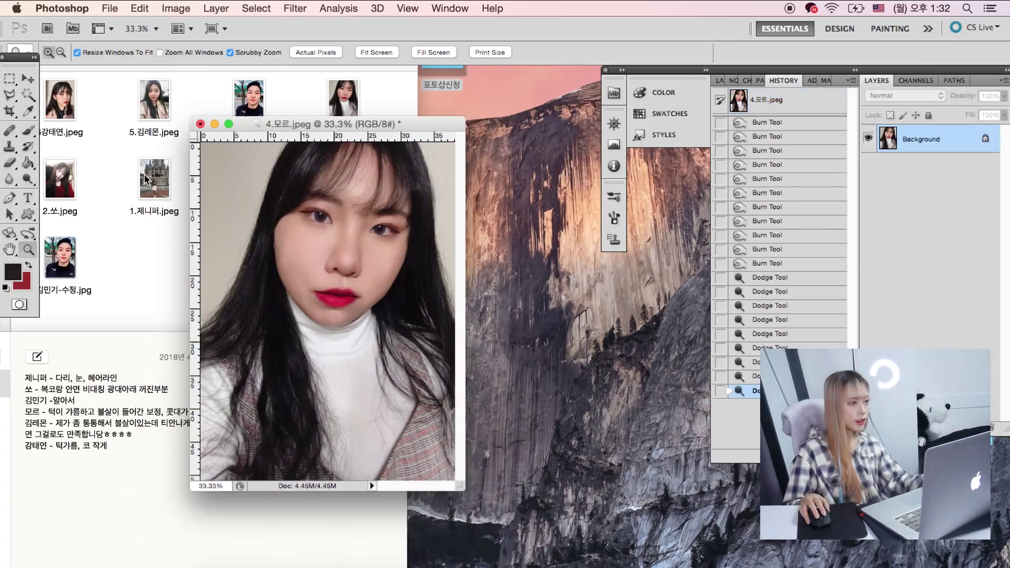
pyautogui.press('super+shift+x')
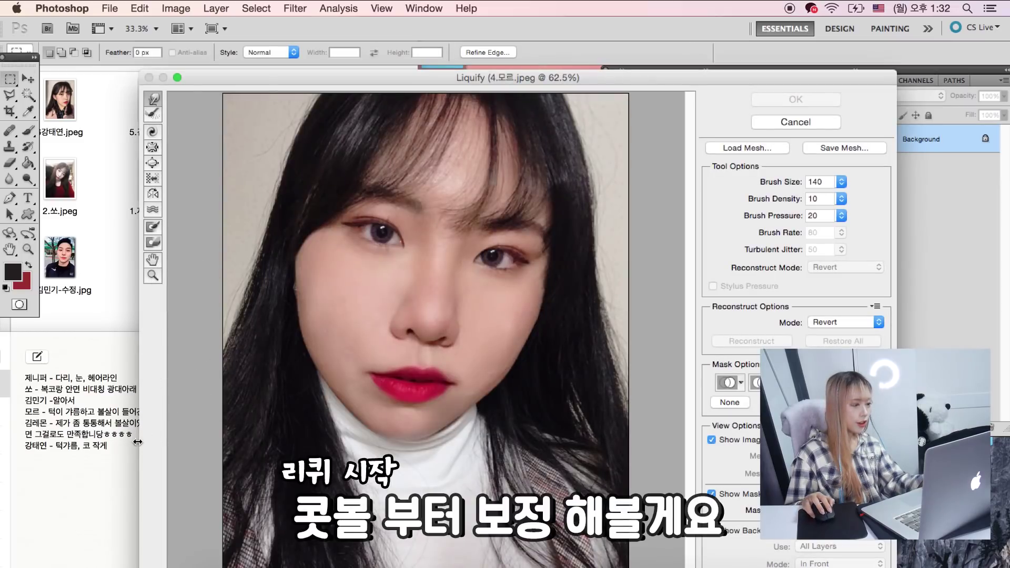
# Step: Check the retouch notes and warp her cheeks and jaw with a 300, then 200, brush
pyautogui.click(113, 437)
pyautogui.click(398, 251)
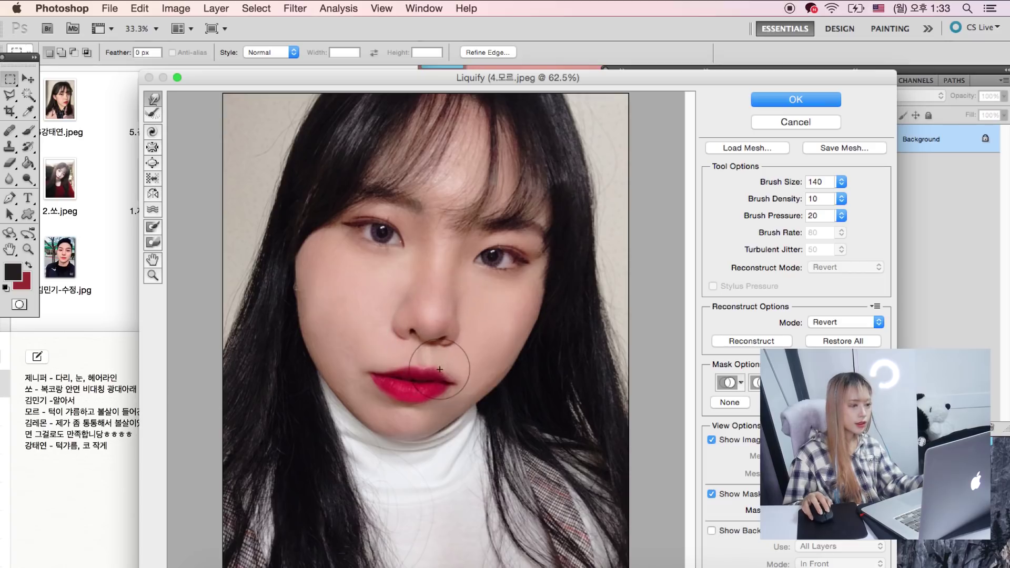
pyautogui.click(26, 413)
pyautogui.click(529, 319)
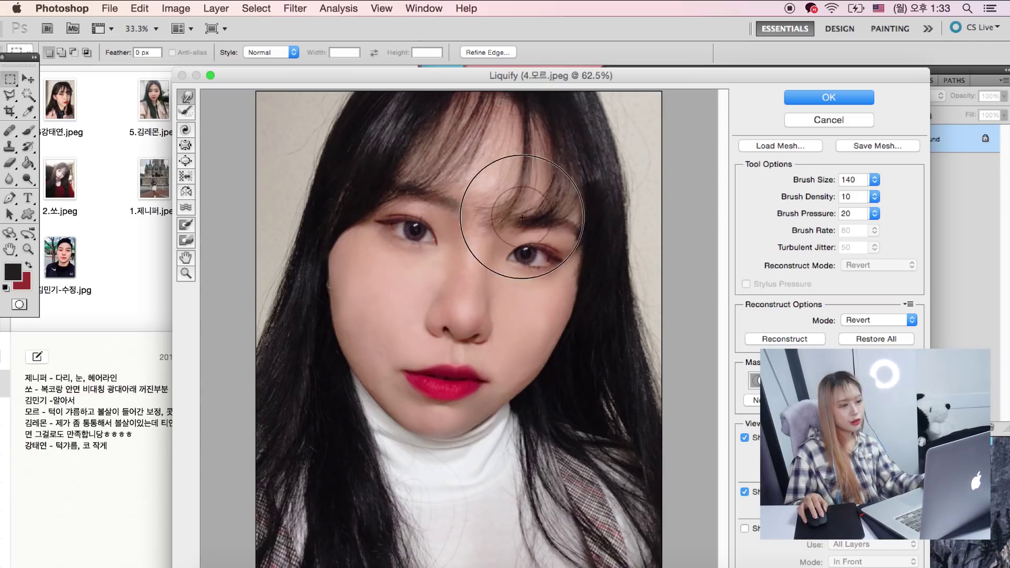
pyautogui.doubleClick(853, 180)
pyautogui.write('300')
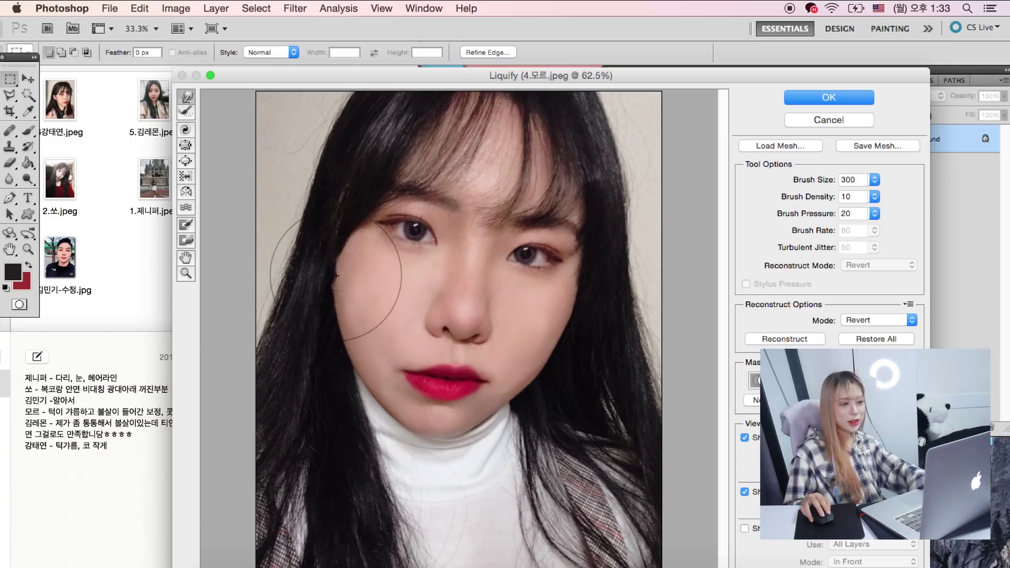
pyautogui.write('200')
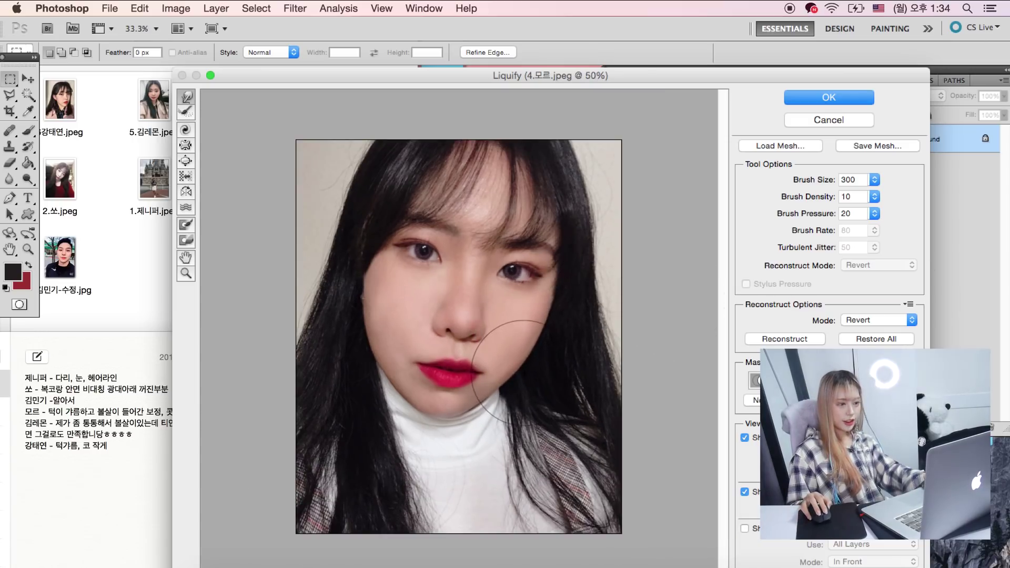
# Step: Apply the slimming warp, deselect, and compare with the original History snapshot
pyautogui.press('Return')
pyautogui.press('super+d')
pyautogui.moveTo(490, 124); pyautogui.dragTo(451, 108)
pyautogui.click(767, 101)
pyautogui.click(728, 391)
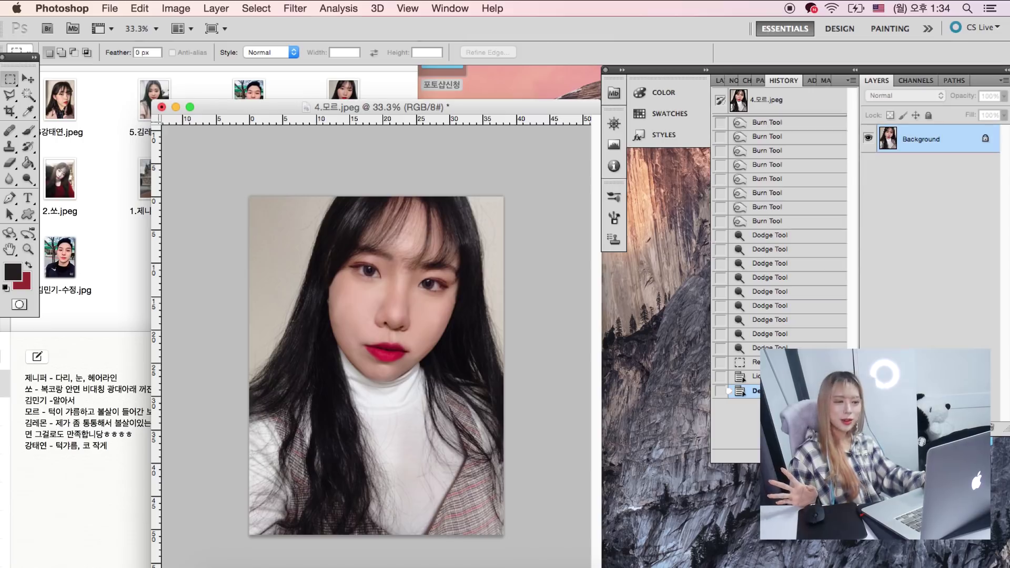
# Step: Lift the Curves to brighten the photo while anchoring a shadow point
pyautogui.moveTo(483, 109); pyautogui.dragTo(471, 112)
pyautogui.press('super+m')
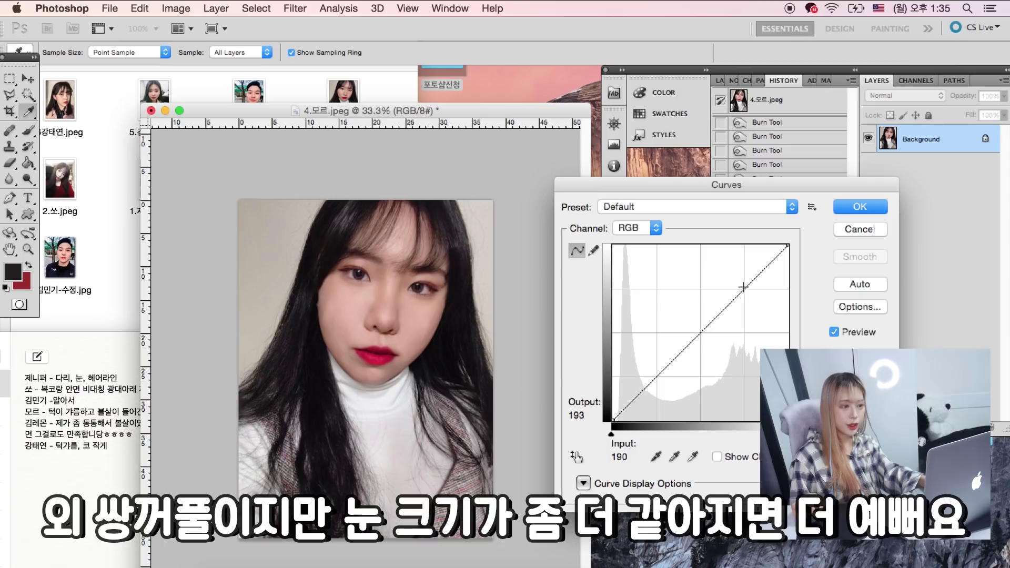
pyautogui.moveTo(743, 286); pyautogui.dragTo(741, 286)
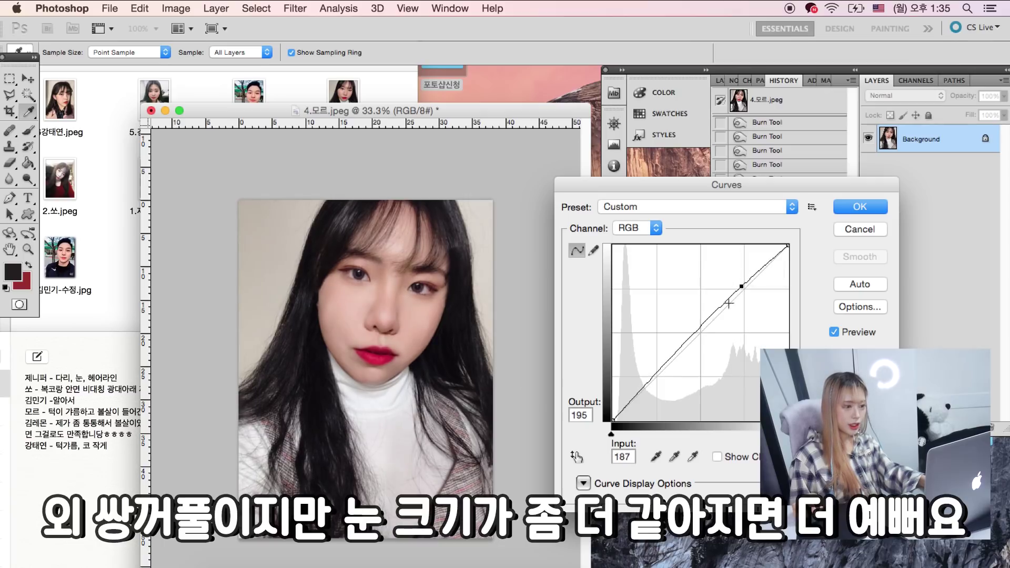
pyautogui.click(653, 372)
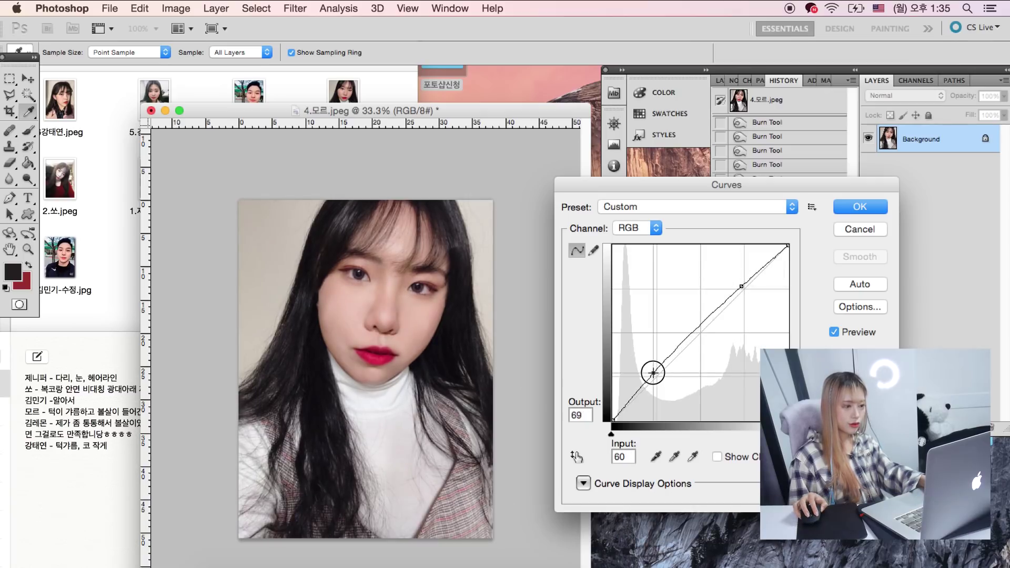
pyautogui.press('Return')
# Step: In Selective Color, set the Blacks range's Black amount to 4
pyautogui.click(652, 217)
pyautogui.click(639, 283)
pyautogui.doubleClick(691, 350)
pyautogui.write('4')
pyautogui.press('Return')
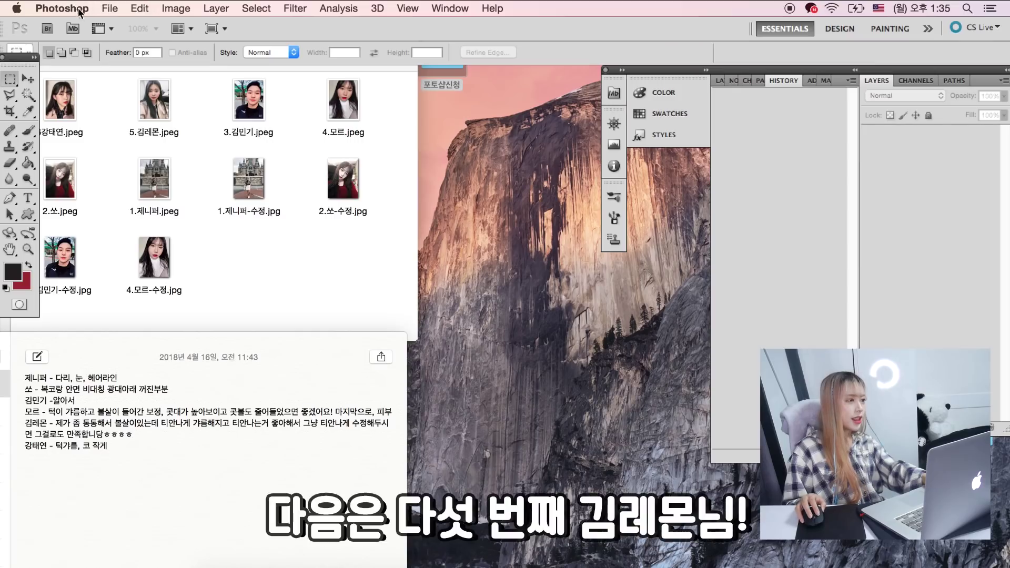
# Step: Open 5.김레몬.jpeg and zoom in on her face to 200%
pyautogui.click(103, 8)
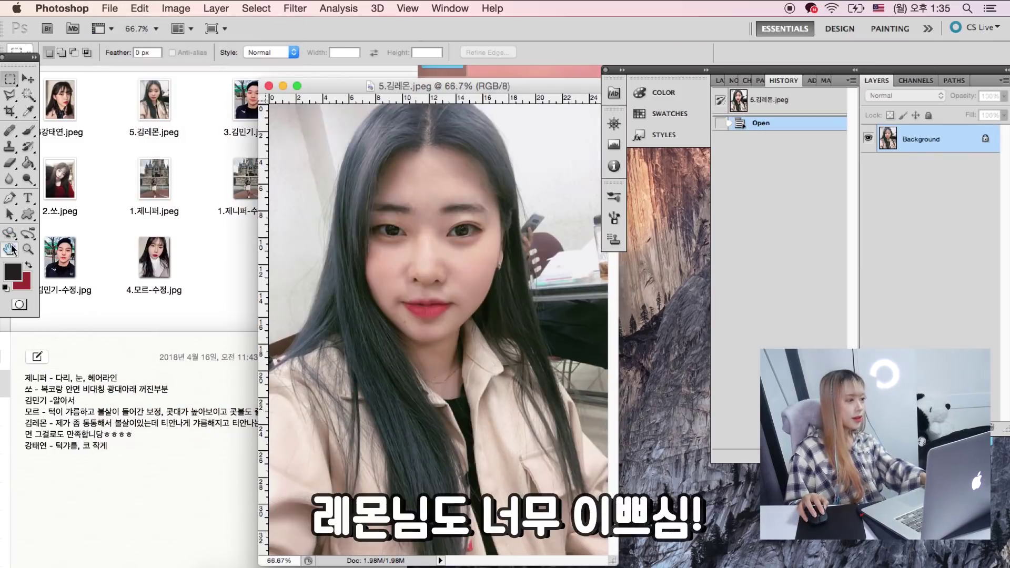
pyautogui.click(25, 251)
pyautogui.click(532, 282)
pyautogui.click(538, 345)
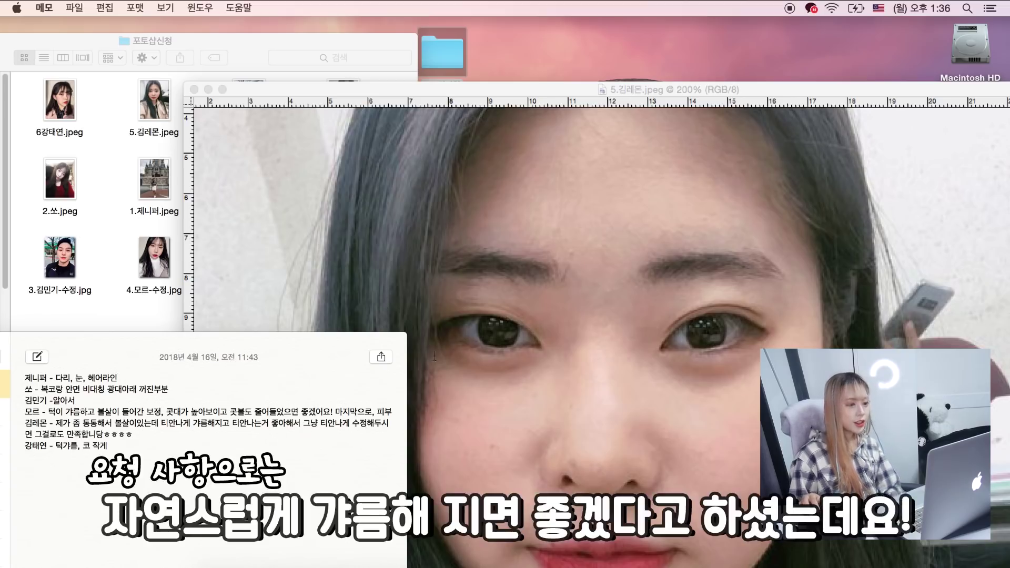
pyautogui.click(566, 103)
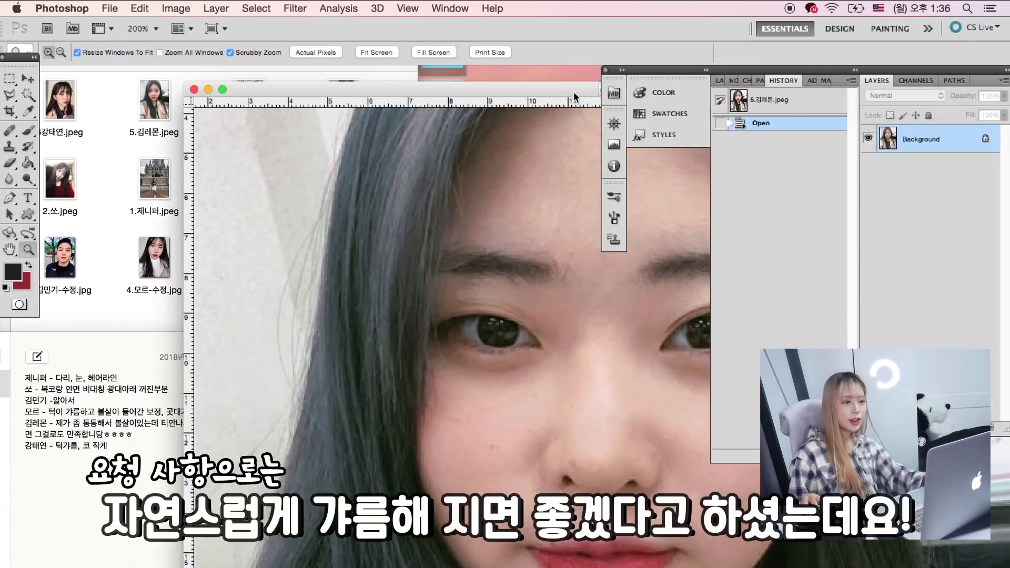
# Step: Select the Dodge tool (Midtones, 6% exposure) with a brush of about 70 px
pyautogui.moveTo(552, 90); pyautogui.dragTo(374, 61)
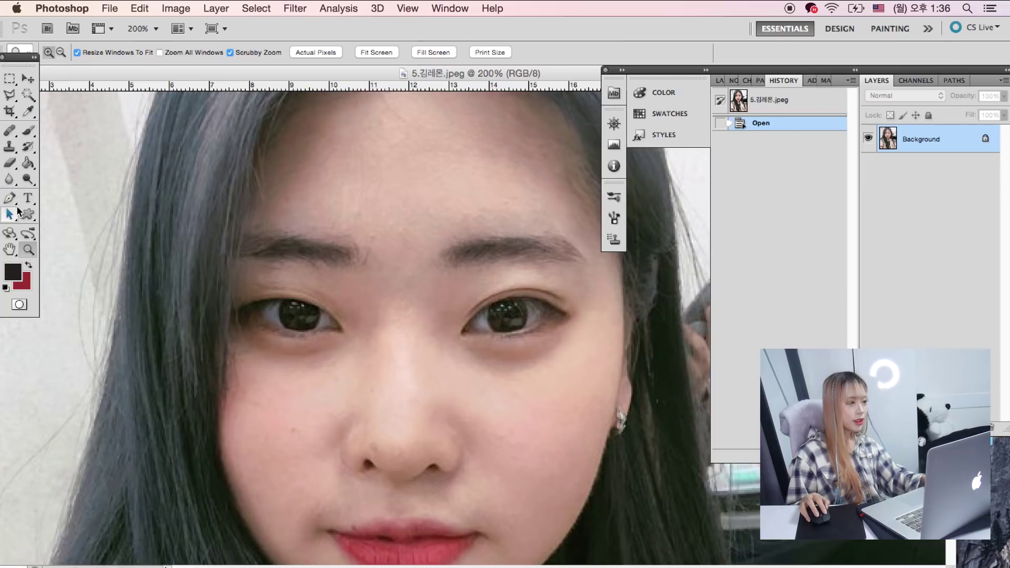
pyautogui.click(28, 179)
pyautogui.click(66, 55)
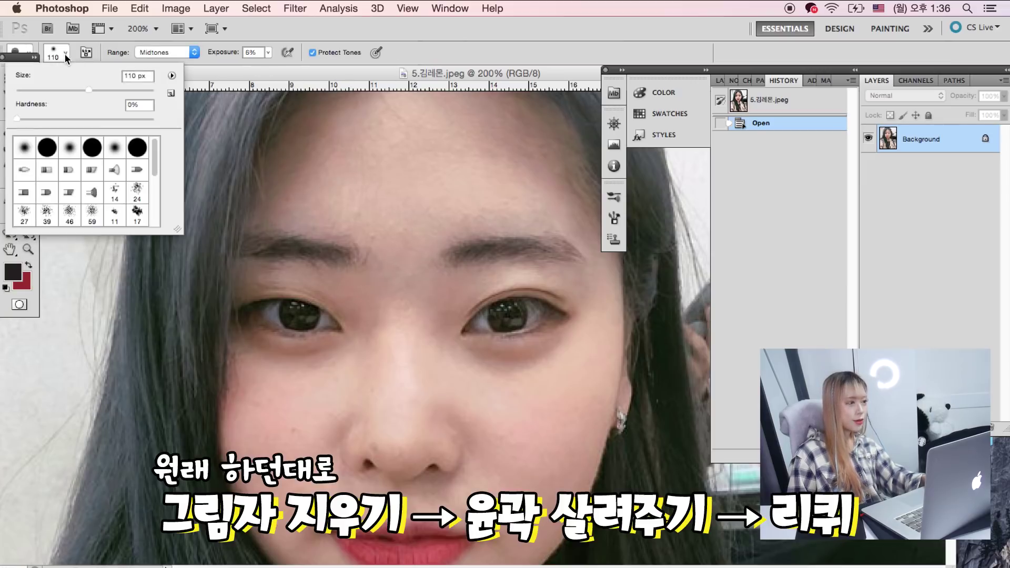
pyautogui.moveTo(55, 94); pyautogui.dragTo(66, 94)
pyautogui.click(356, 248)
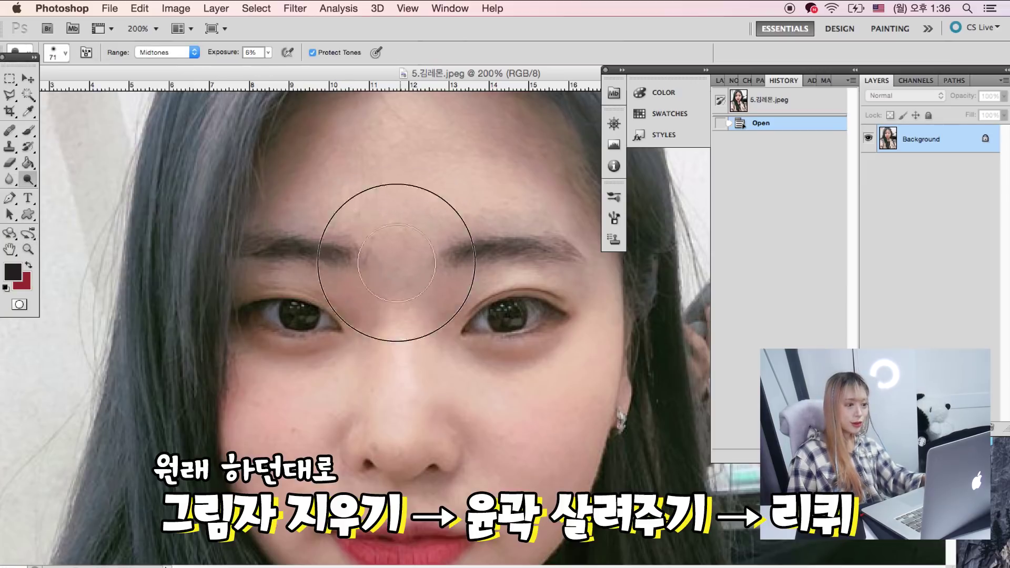
# Step: Lighten the shadows between the brows and across the cheeks, then heal near the eyebrow
pyautogui.moveTo(395, 215)
pyautogui.mouseDown()
pyautogui.moveTo(476, 220)
pyautogui.moveTo(450, 225)
pyautogui.mouseUp()
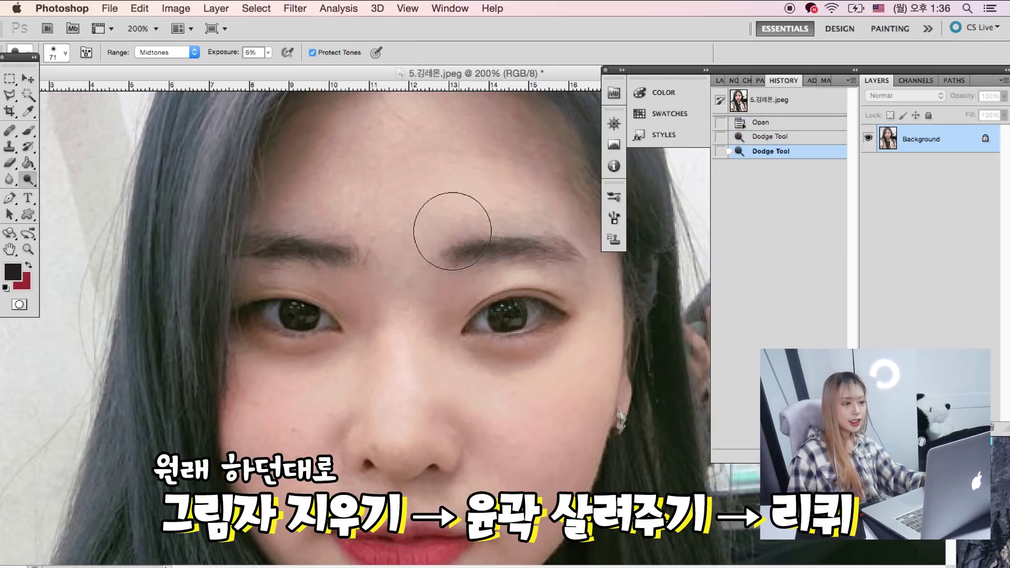
pyautogui.scroll(-3, 442, 211)
pyautogui.moveTo(322, 131); pyautogui.dragTo(474, 163)
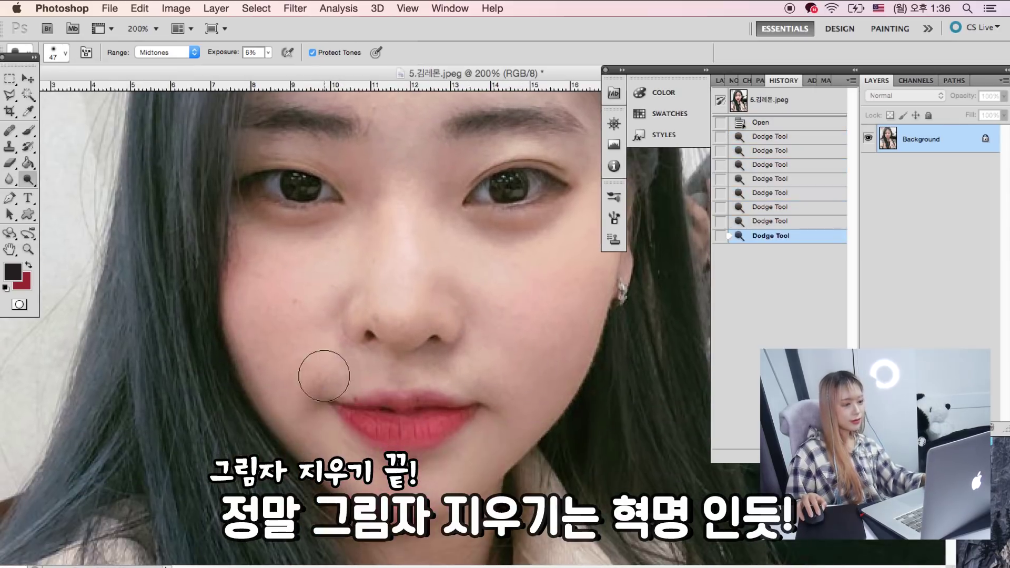
pyautogui.moveTo(323, 376)
pyautogui.mouseDown()
pyautogui.moveTo(520, 356)
pyautogui.moveTo(490, 413)
pyautogui.moveTo(484, 330)
pyautogui.mouseUp()
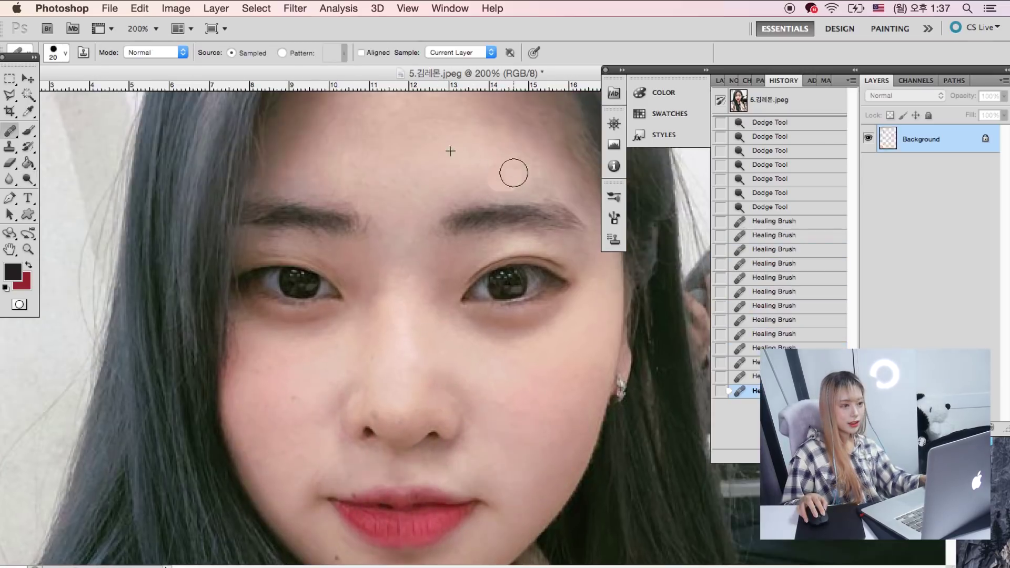
pyautogui.moveTo(513, 173); pyautogui.dragTo(557, 207)
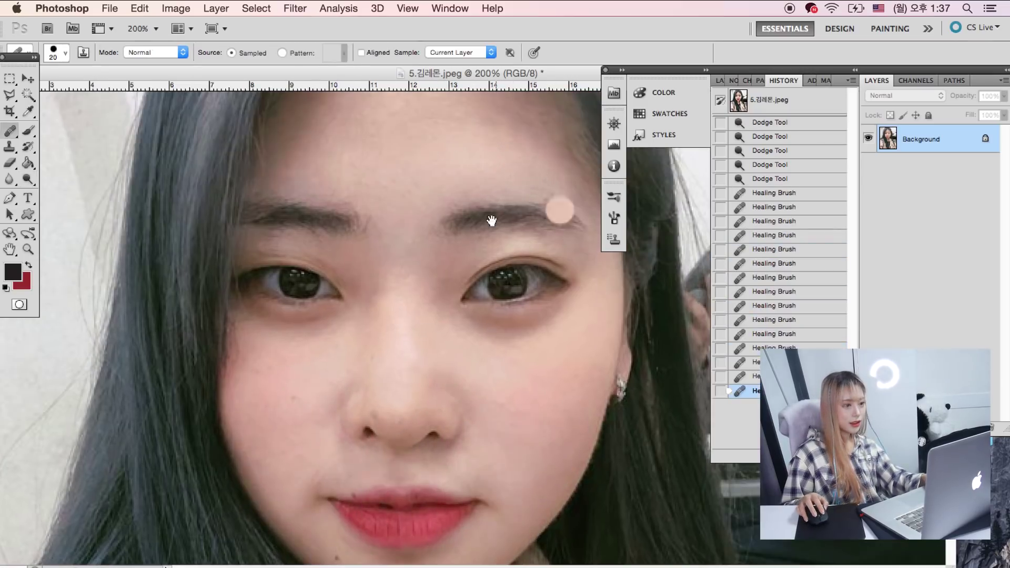
# Step: Clone clean skin over the cheek blemishes with an enlarged Clone Stamp brush
pyautogui.scroll(-3, 242, 167)
pyautogui.click(11, 148)
pyautogui.click(57, 52)
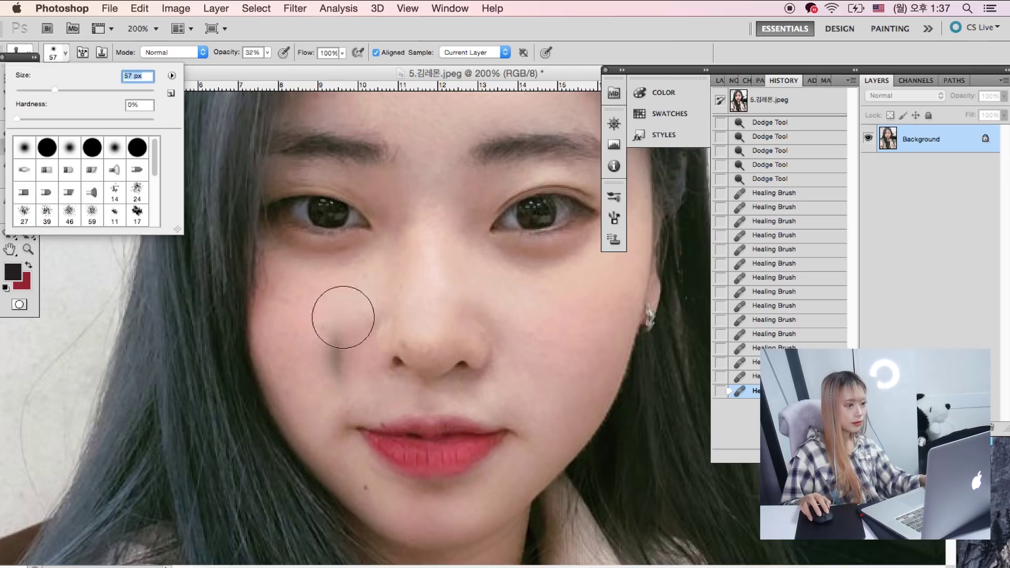
pyautogui.moveTo(50, 110); pyautogui.dragTo(67, 111)
pyautogui.press('Return')
pyautogui.click(375, 319)
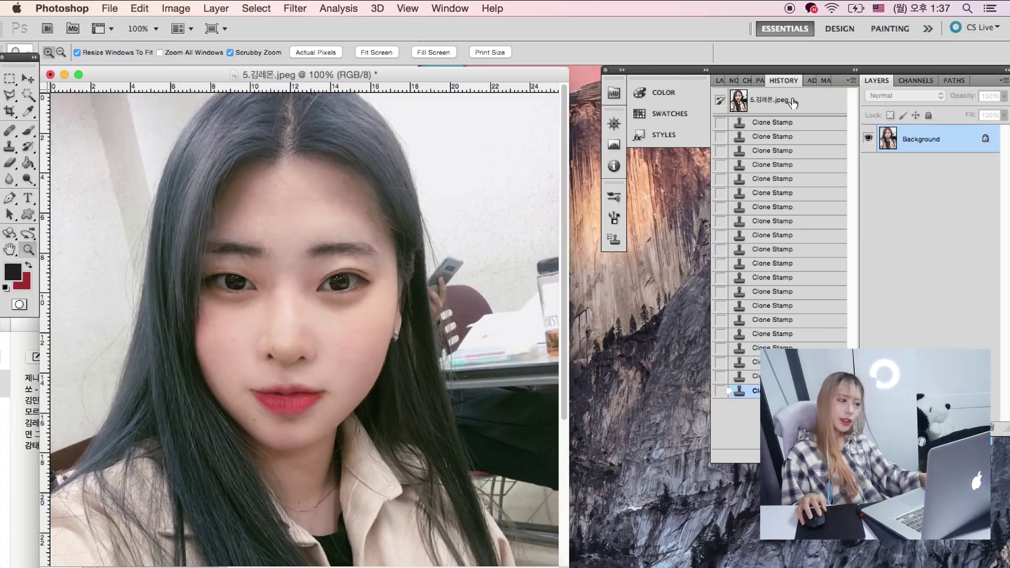
# Step: Compare against the original snapshot, then zoom and pan to the eyes and nose
pyautogui.click(768, 100)
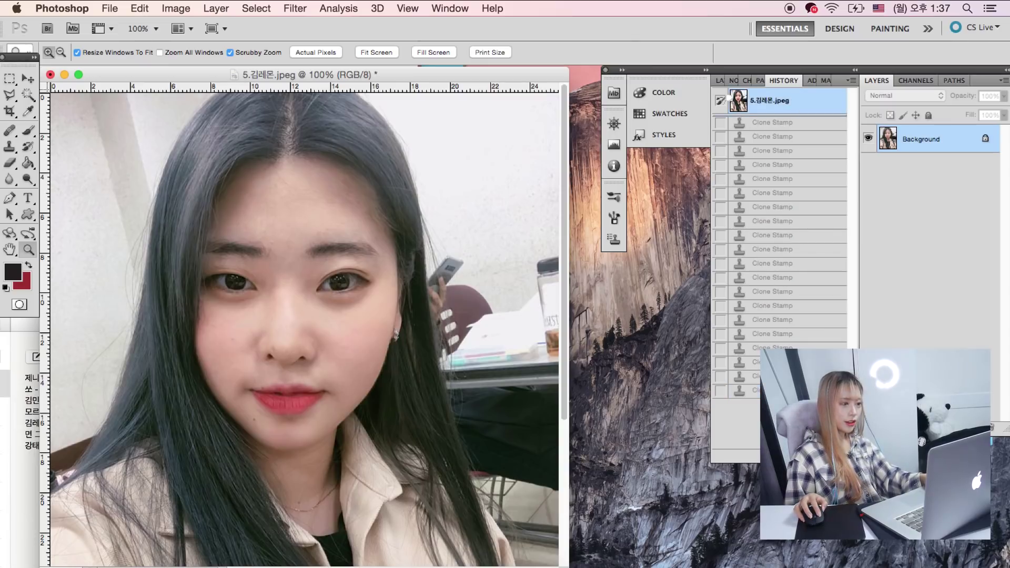
pyautogui.hotkey('ctrl', 'z')
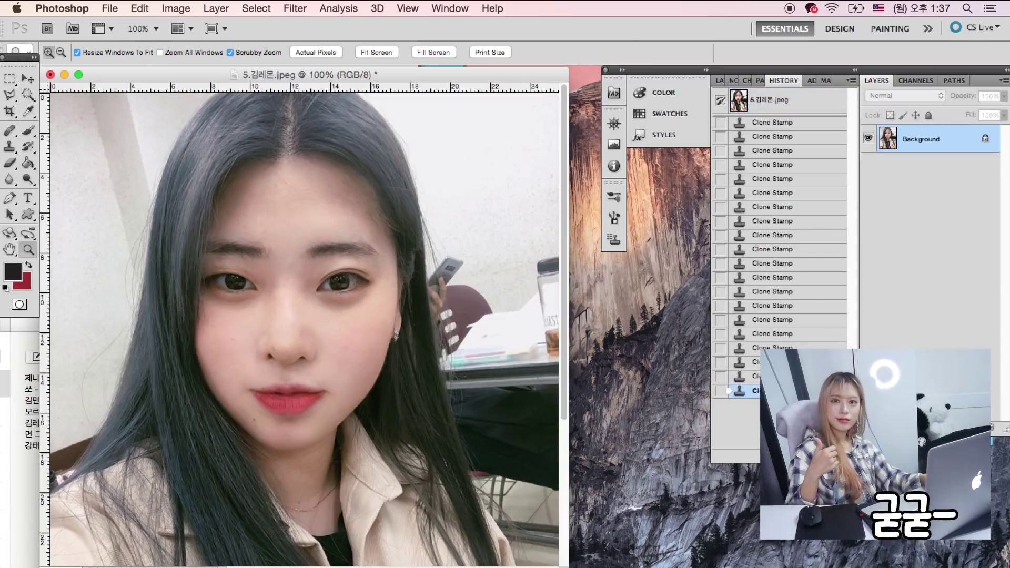
pyautogui.click(368, 384)
pyautogui.moveTo(364, 343); pyautogui.dragTo(337, 423)
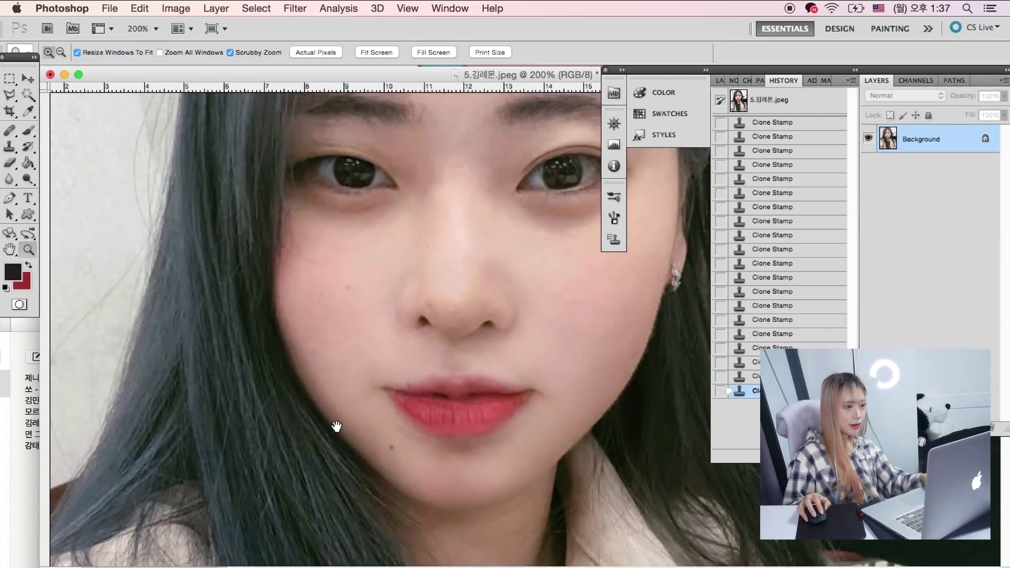
pyautogui.moveTo(27, 181); pyautogui.dragTo(79, 179)
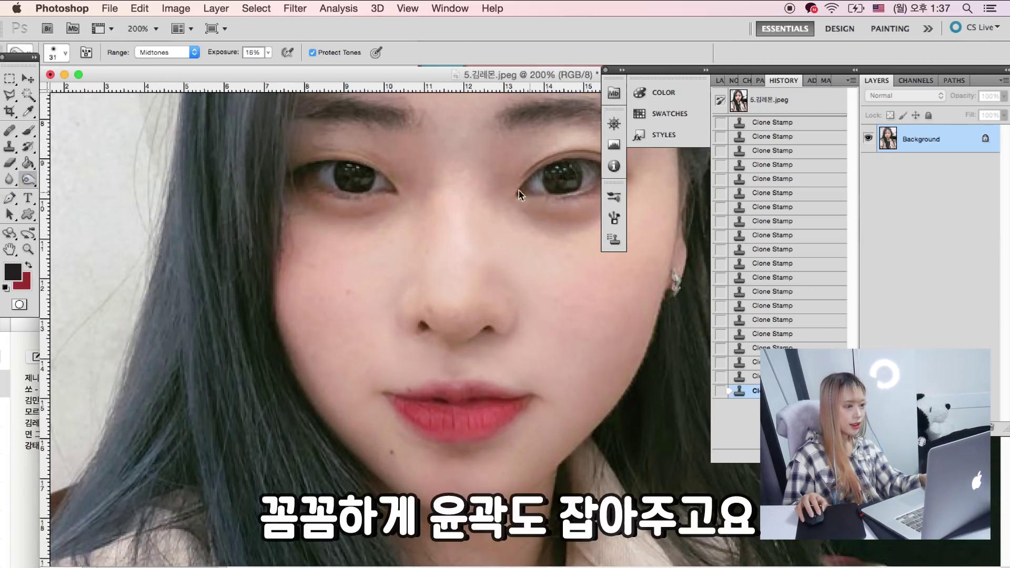
# Step: Burn along the side of the nose to deepen its contour
pyautogui.click(58, 53)
pyautogui.click(410, 168)
pyautogui.moveTo(510, 153); pyautogui.dragTo(481, 305)
pyautogui.click(471, 371)
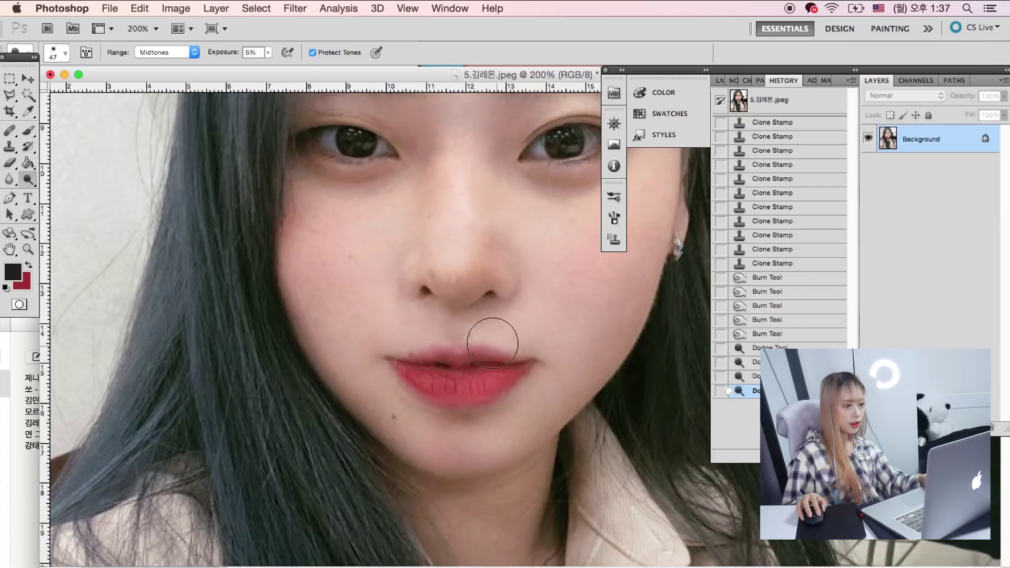
# Step: Zoom out, compare with the original, and draw a rectangular selection around her face
pyautogui.click(29, 250)
pyautogui.keyDown('alt'); pyautogui.click(394, 371); pyautogui.keyUp('alt')
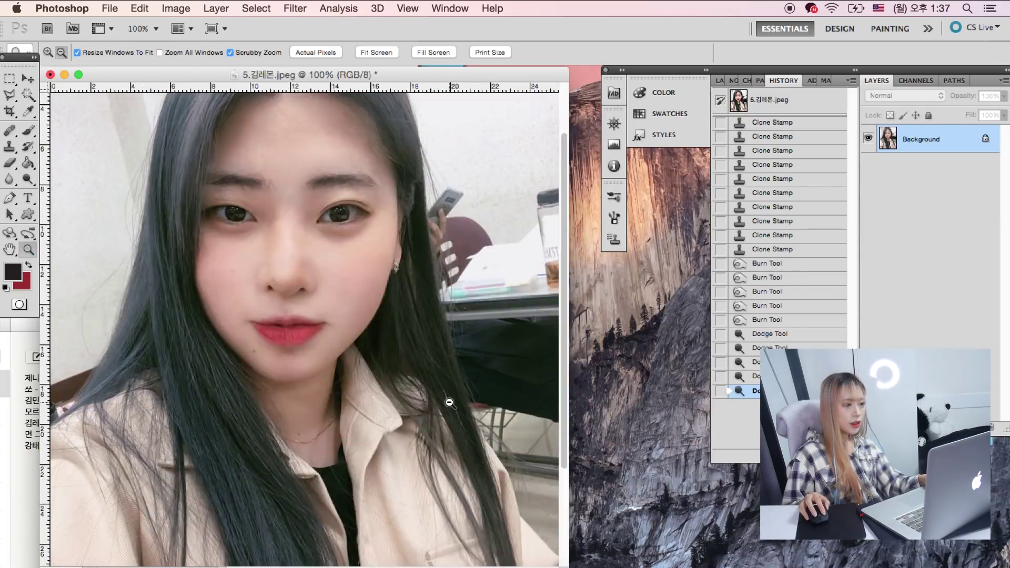
pyautogui.click(738, 100)
pyautogui.click(742, 390)
pyautogui.press('super+minus')
pyautogui.click(11, 79)
pyautogui.moveTo(135, 78)
pyautogui.mouseDown()
pyautogui.moveTo(272, 113)
pyautogui.moveTo(216, 129)
pyautogui.mouseUp()
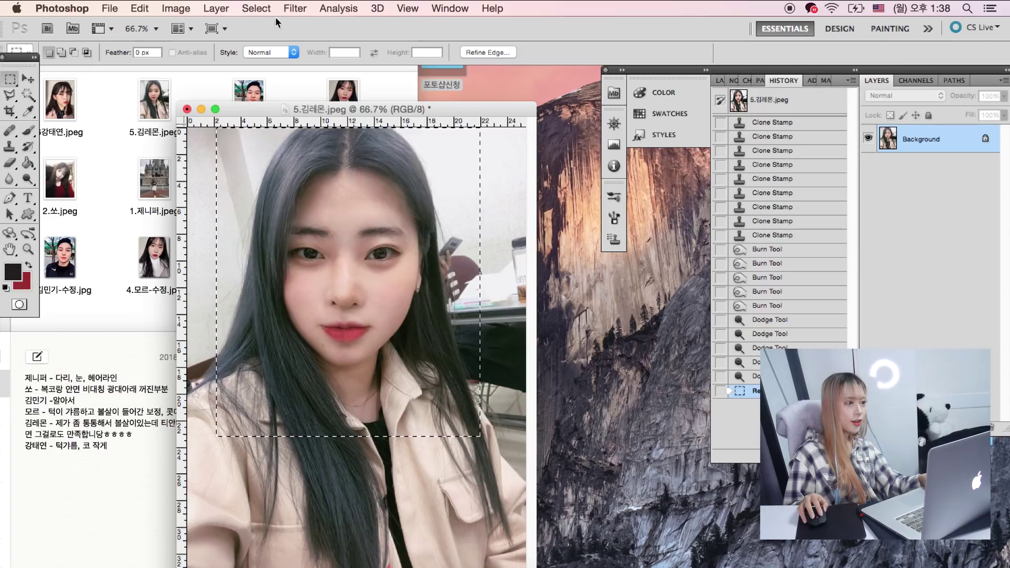
# Step: Open Liquify, zoom its preview in on the cheeks, and shrink the Forward Warp brush
pyautogui.click(295, 8)
pyautogui.click(315, 106)
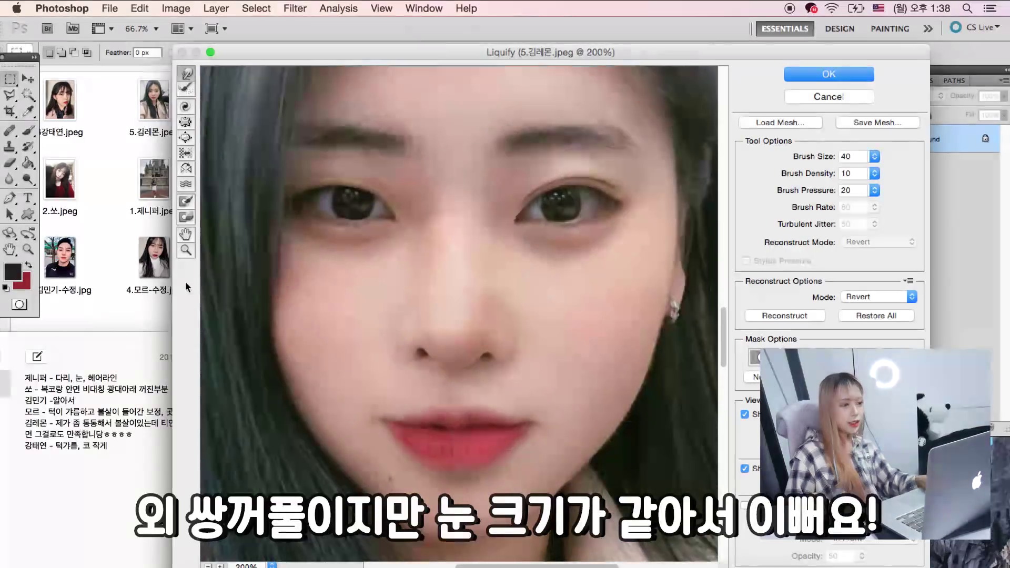
pyautogui.click(186, 250)
pyautogui.keyDown('alt'); pyautogui.click(511, 346); pyautogui.keyUp('alt')
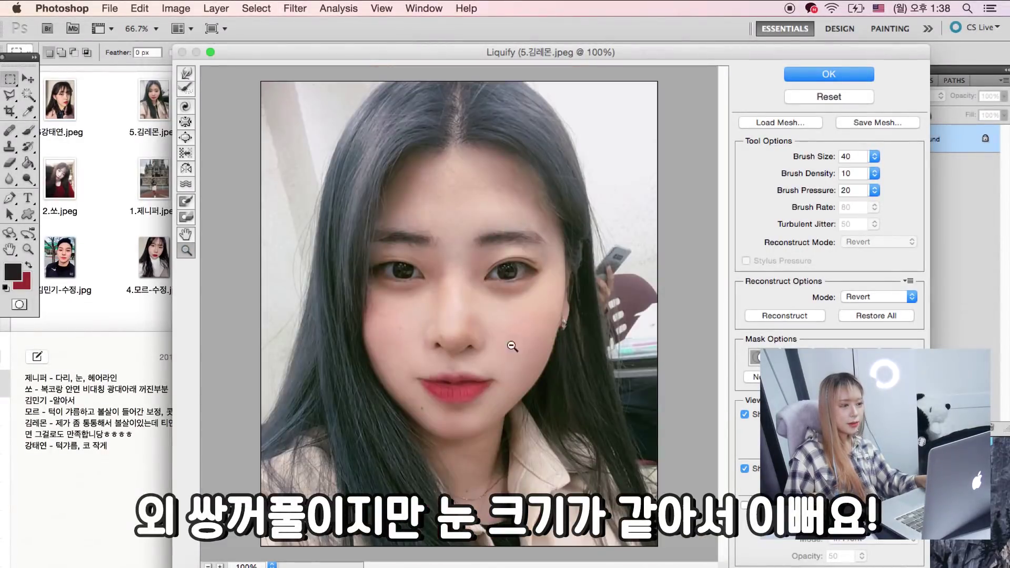
pyautogui.click(554, 345)
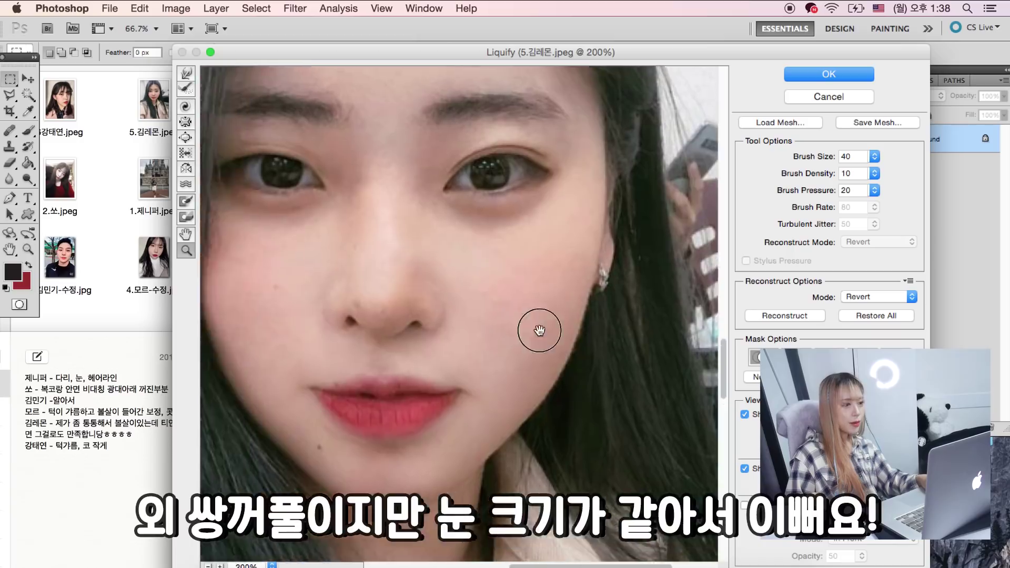
pyautogui.click(535, 329)
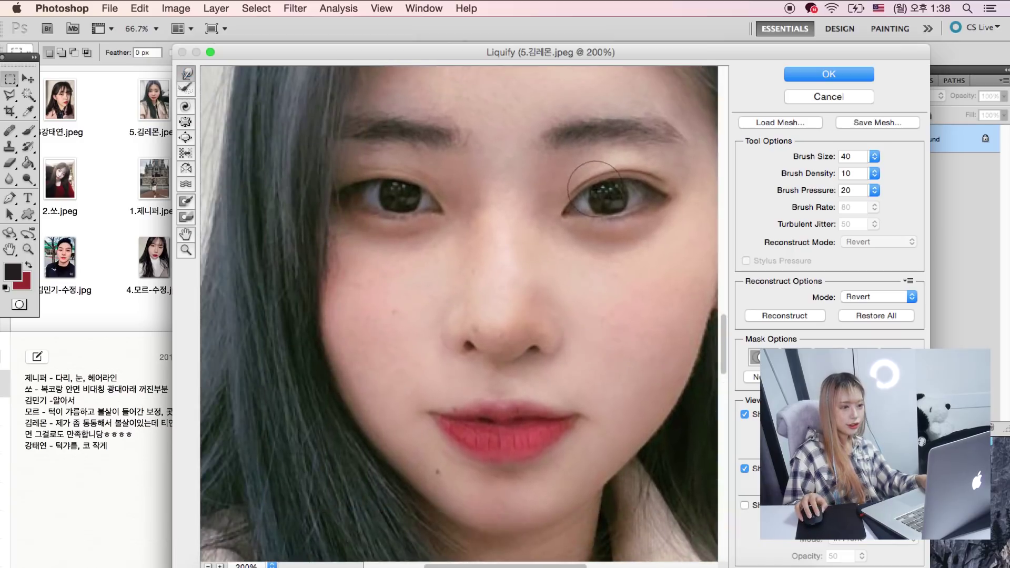
pyautogui.hscroll(3, 579, 221)
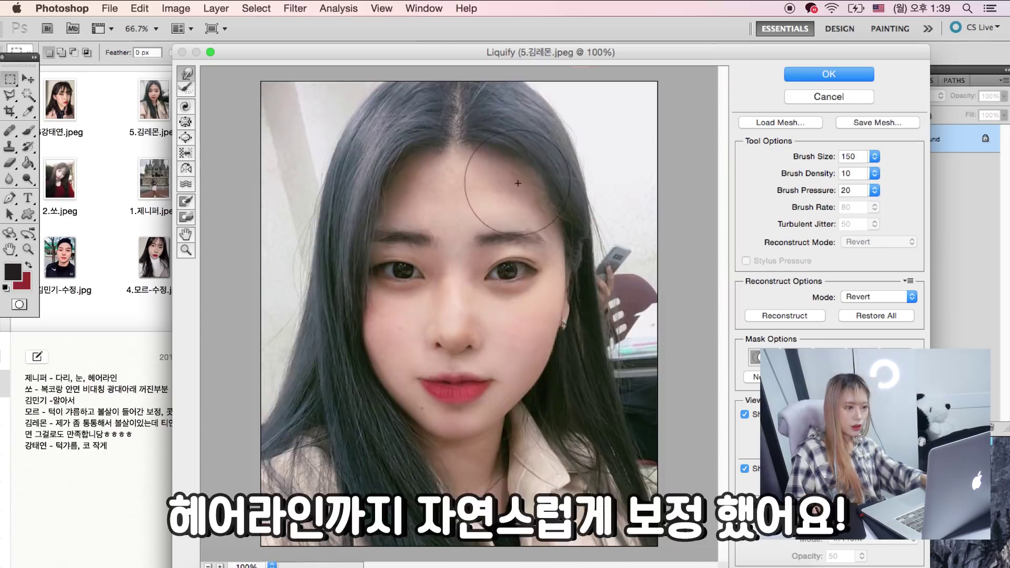
pyautogui.press('[')
pyautogui.press('[')
pyautogui.press('[')
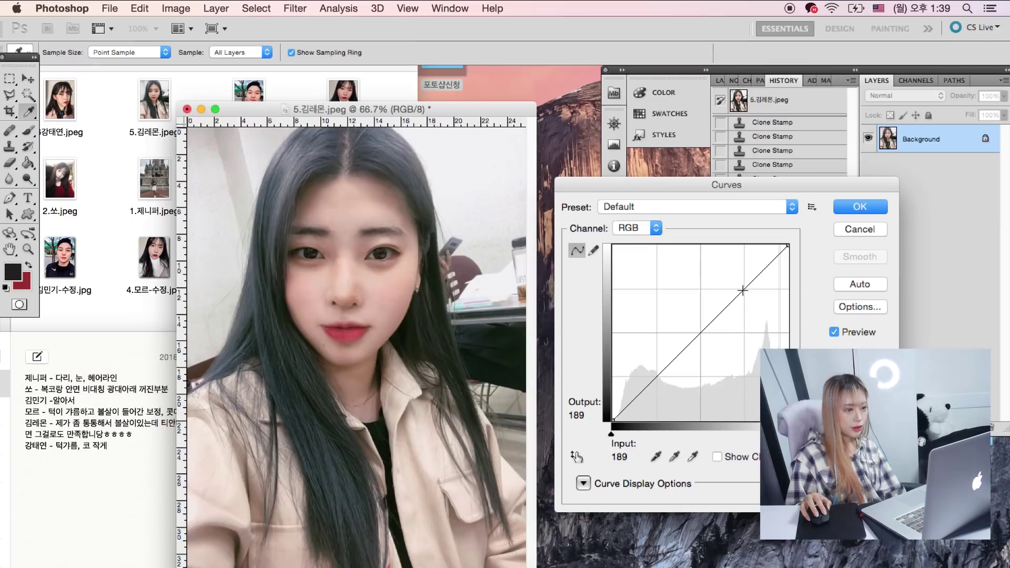
# Step: Lift the Curves to brighten slightly, then set Selective Color Blacks to Black 7%
pyautogui.click(740, 290)
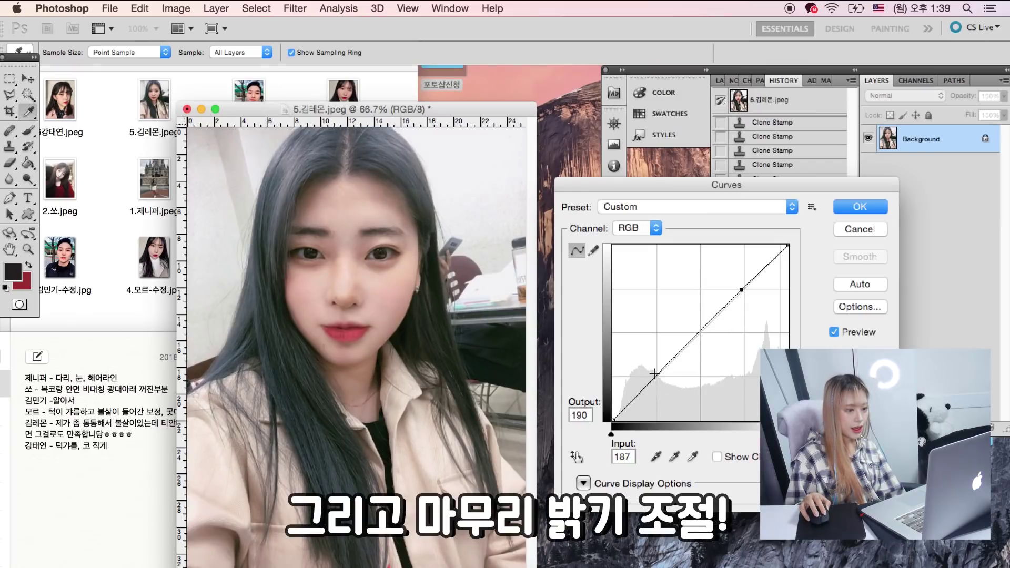
pyautogui.click(879, 210)
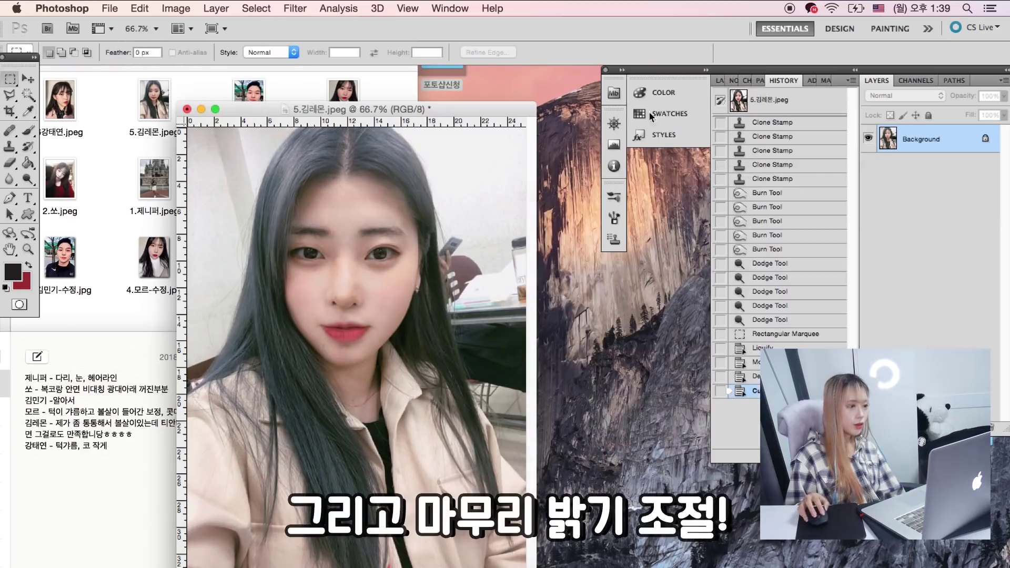
pyautogui.click(185, 13)
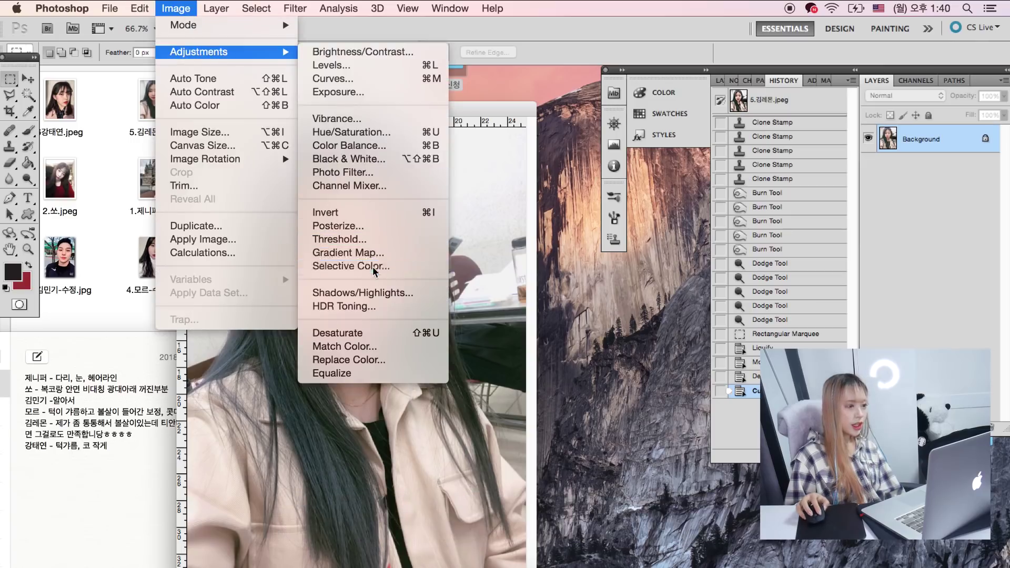
pyautogui.click(358, 266)
pyautogui.click(648, 220)
pyautogui.click(645, 317)
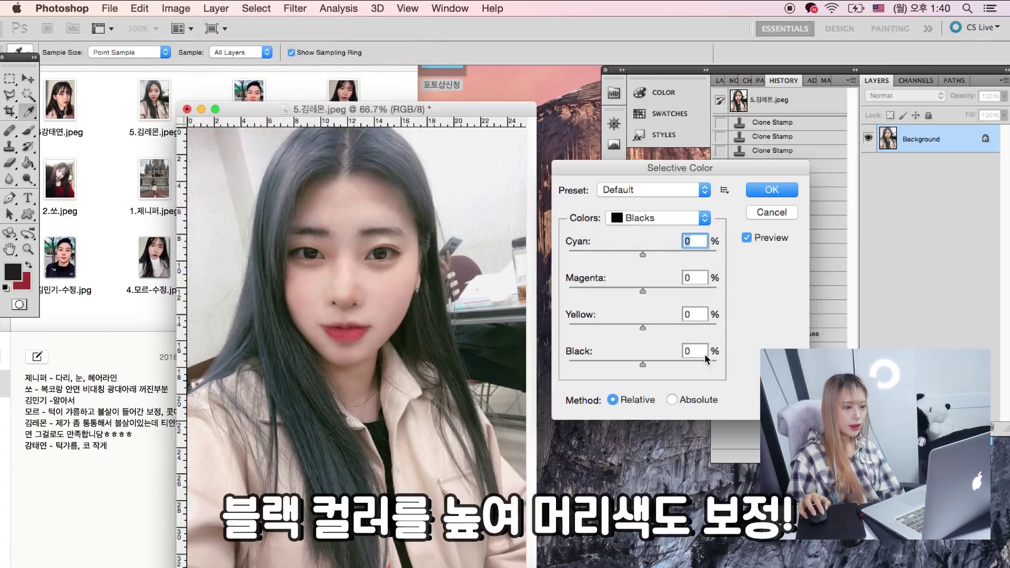
pyautogui.doubleClick(693, 351)
pyautogui.write('7')
pyautogui.click(771, 190)
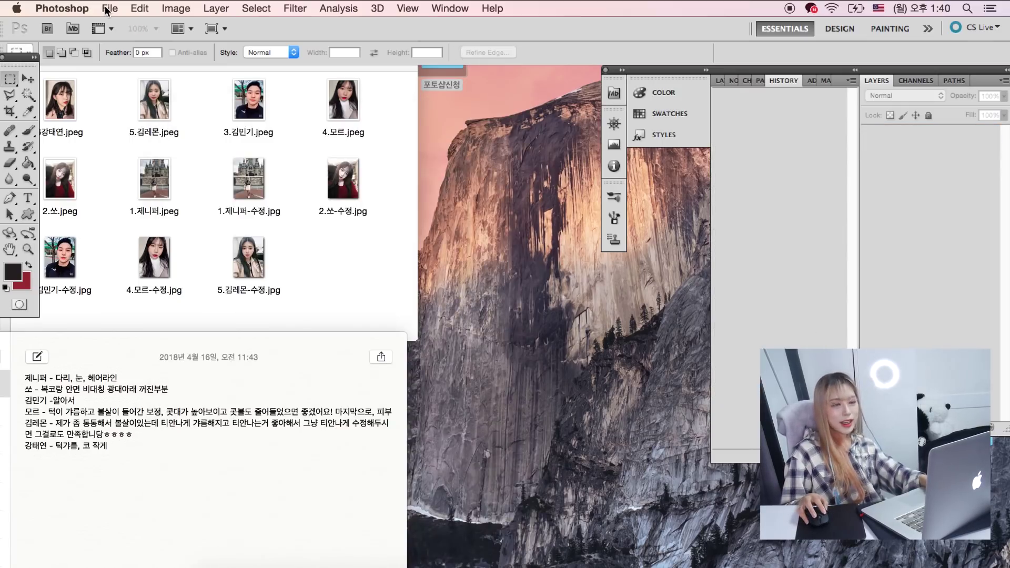
# Step: Open 6강태연.jpeg, enlarge its window, and zoom to 100% actual size
pyautogui.click(108, 9)
pyautogui.click(124, 39)
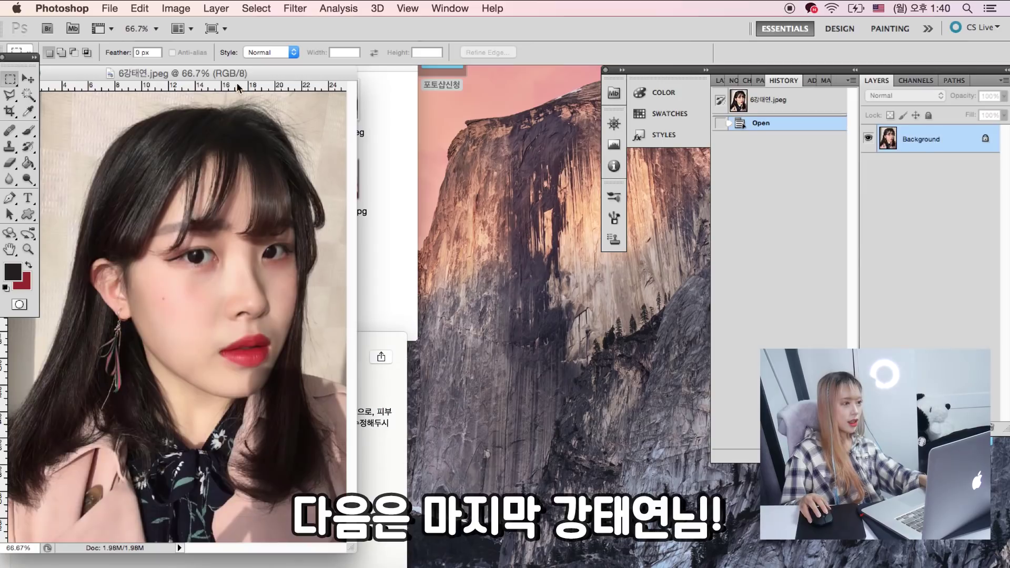
pyautogui.moveTo(281, 74); pyautogui.dragTo(605, 110)
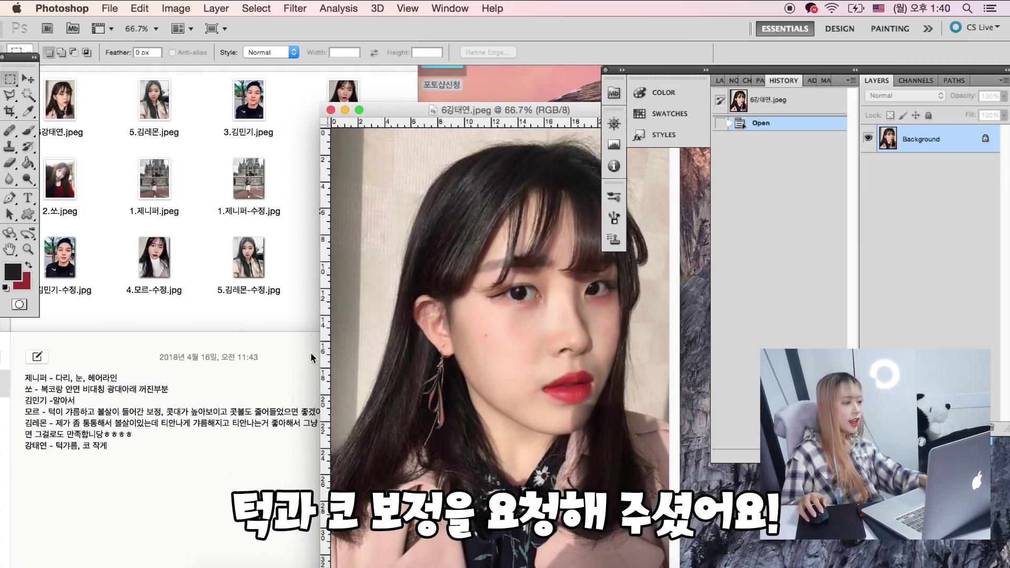
pyautogui.moveTo(401, 109)
pyautogui.mouseDown()
pyautogui.moveTo(295, 68)
pyautogui.moveTo(263, 80)
pyautogui.mouseUp()
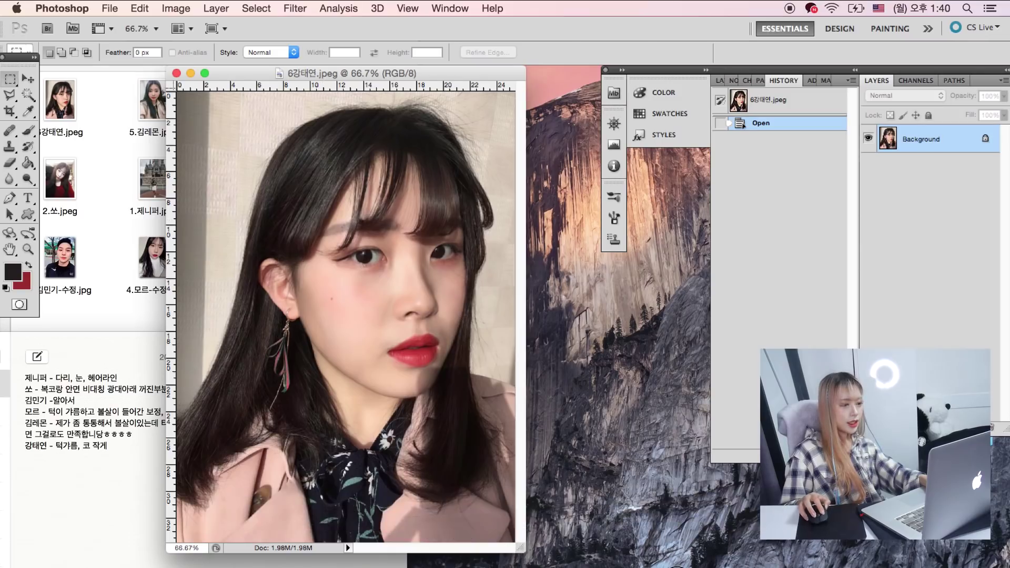
pyautogui.moveTo(519, 547); pyautogui.dragTo(601, 567)
pyautogui.hotkey('ctrl', '+')
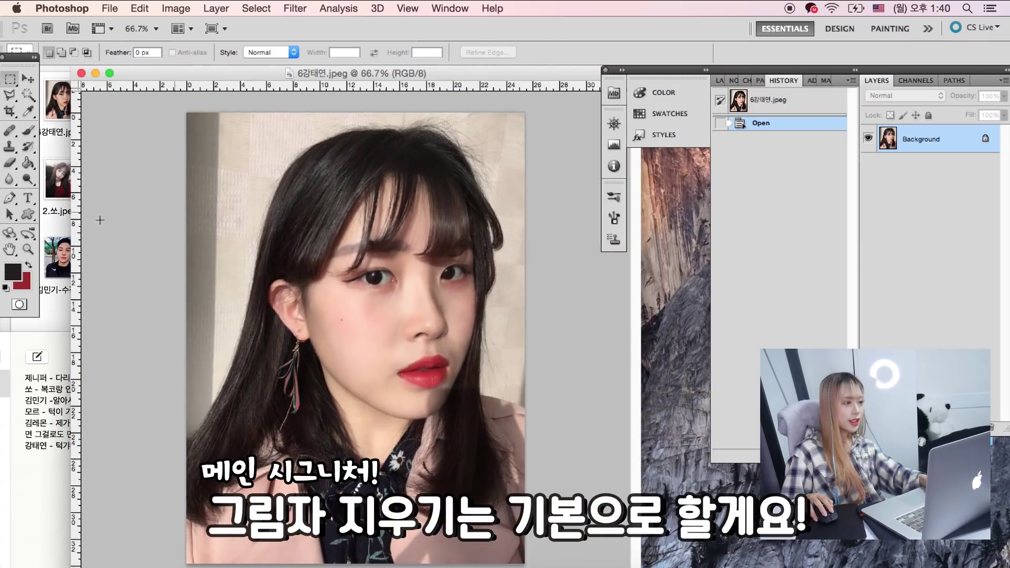
pyautogui.click(28, 249)
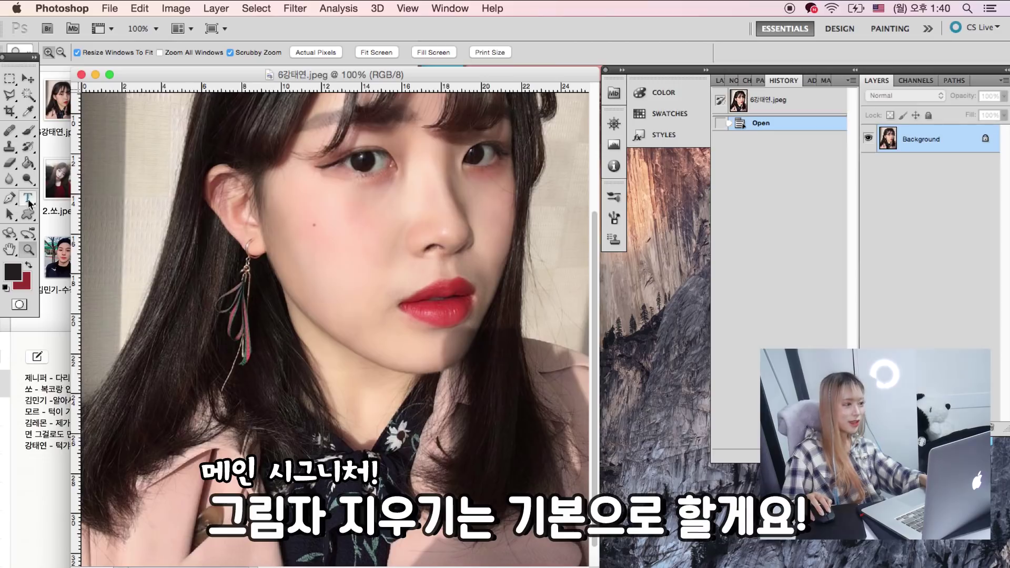
# Step: Dodge the bridge of the nose and the cheek to brighten them
pyautogui.click(28, 179)
pyautogui.moveTo(394, 225)
pyautogui.mouseDown()
pyautogui.moveTo(391, 242)
pyautogui.moveTo(405, 221)
pyautogui.moveTo(385, 205)
pyautogui.moveTo(394, 211)
pyautogui.mouseUp()
pyautogui.click(59, 53)
pyautogui.moveTo(400, 202); pyautogui.dragTo(407, 196)
pyautogui.moveTo(480, 269); pyautogui.dragTo(392, 247)
# Step: Clone clean skin over the cheek shadow and the shadow below the nose and lip
pyautogui.press('s')
pyautogui.hotkey('ctrl', '+')
pyautogui.keyDown('alt'); pyautogui.click(388, 318); pyautogui.keyUp('alt')
pyautogui.moveTo(388, 317)
pyautogui.mouseDown()
pyautogui.moveTo(400, 282)
pyautogui.moveTo(397, 360)
pyautogui.moveTo(410, 389)
pyautogui.mouseUp()
pyautogui.moveTo(368, 442)
pyautogui.mouseDown()
pyautogui.moveTo(385, 446)
pyautogui.moveTo(358, 456)
pyautogui.mouseUp()
pyautogui.hotkey('ctrl', '-')
# Step: Burn along the face edge and jawline to contour it
pyautogui.press('o')
pyautogui.moveTo(394, 282); pyautogui.dragTo(402, 295)
pyautogui.click(57, 53)
pyautogui.moveTo(428, 361); pyautogui.dragTo(431, 410)
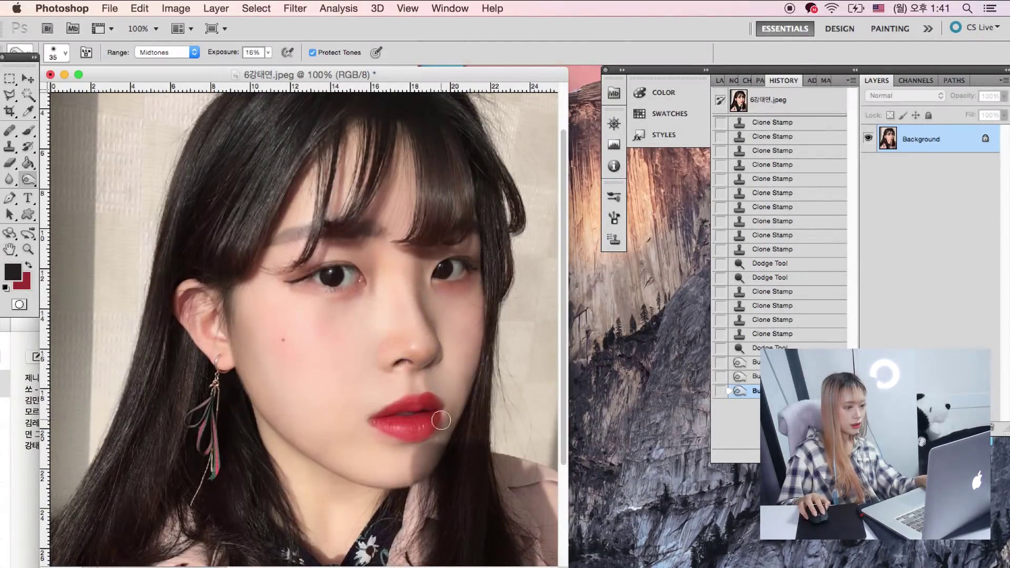
# Step: Zoom out to the whole photo and compare it against the original snapshot
pyautogui.press('z')
pyautogui.hotkey('ctrl', '-')
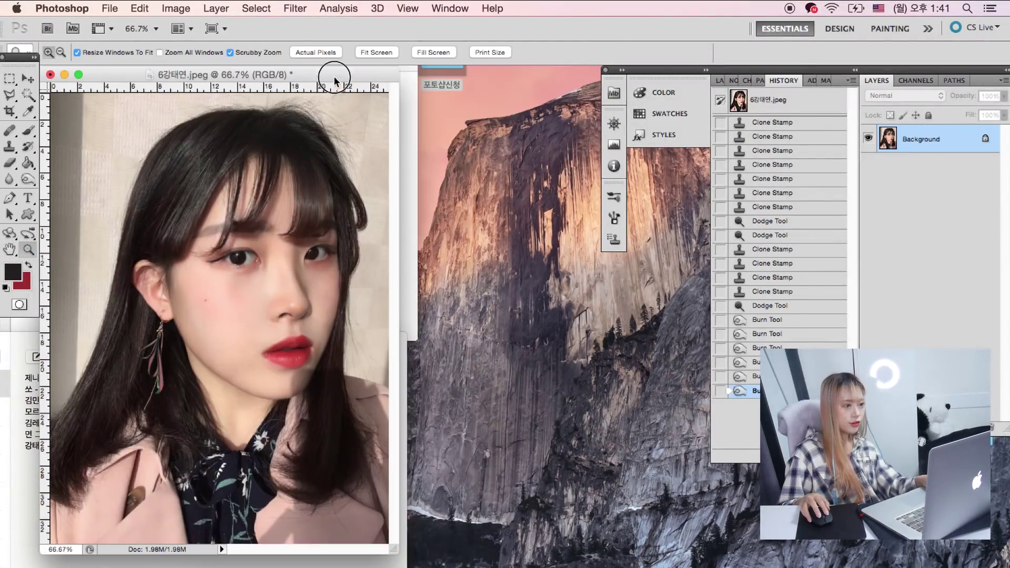
pyautogui.moveTo(335, 81); pyautogui.dragTo(487, 103)
pyautogui.click(814, 109)
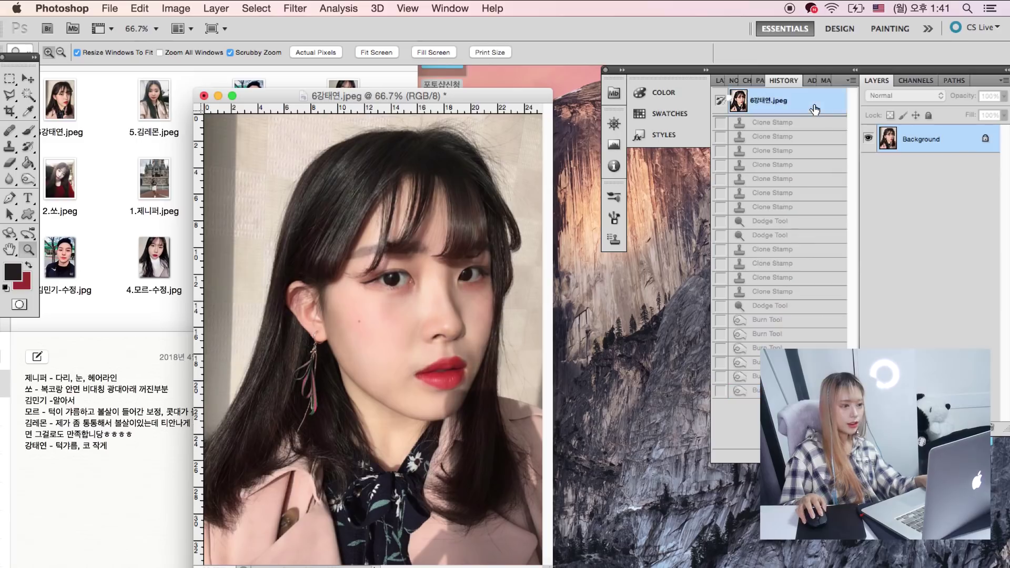
pyautogui.click(753, 392)
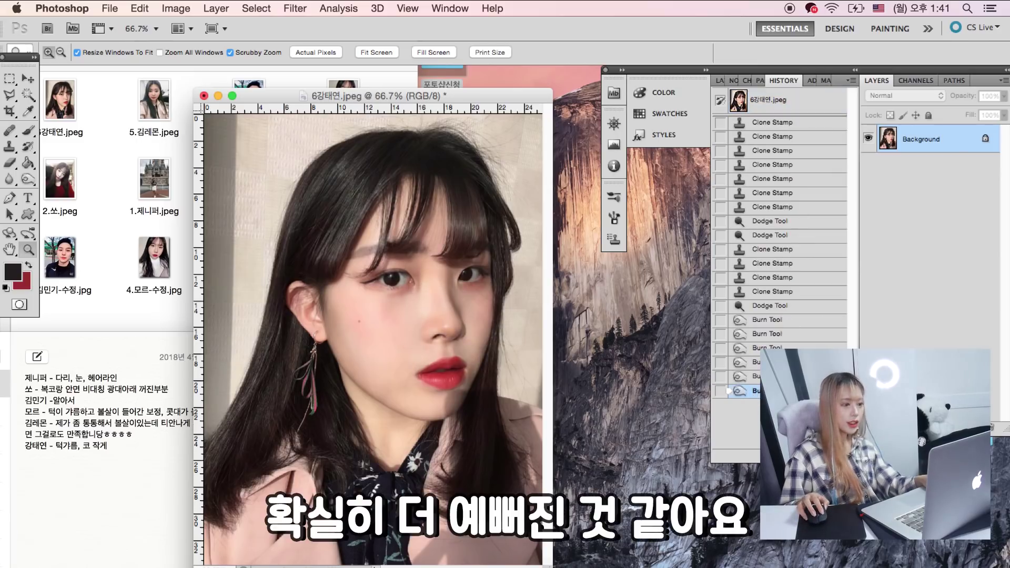
pyautogui.click(295, 8)
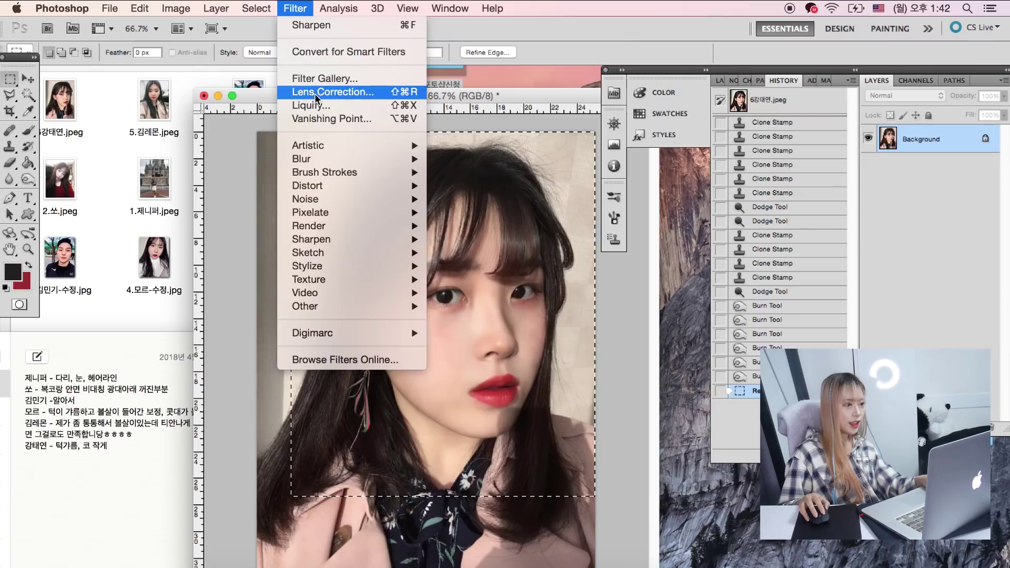
# Step: In Liquify, push the hair down to fill the hairline, using warp brush sizes 200 and 100
pyautogui.click(315, 105)
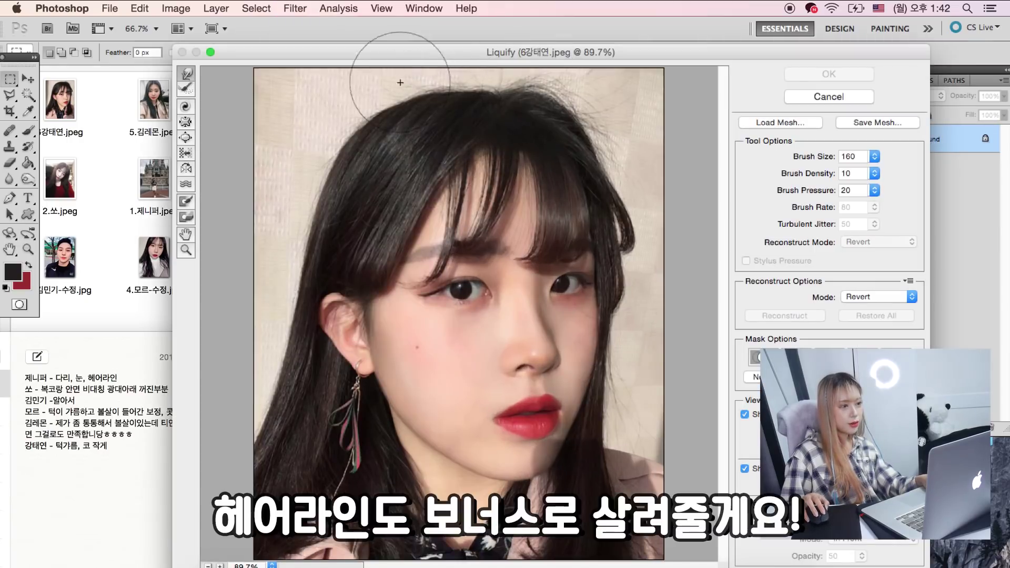
pyautogui.moveTo(381, 98)
pyautogui.mouseDown()
pyautogui.moveTo(369, 105)
pyautogui.moveTo(371, 90)
pyautogui.moveTo(423, 91)
pyautogui.mouseUp()
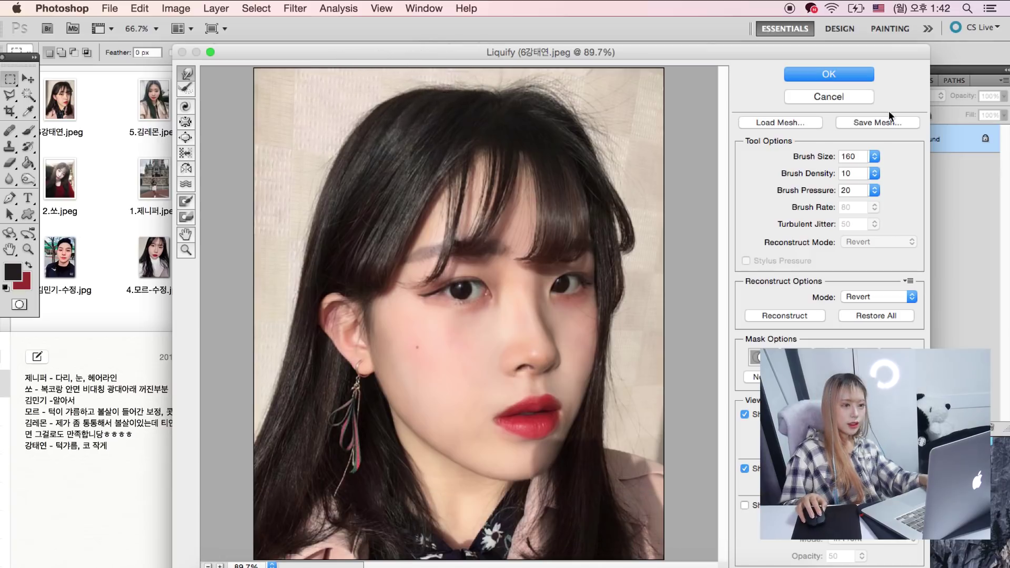
pyautogui.doubleClick(861, 156)
pyautogui.write('200')
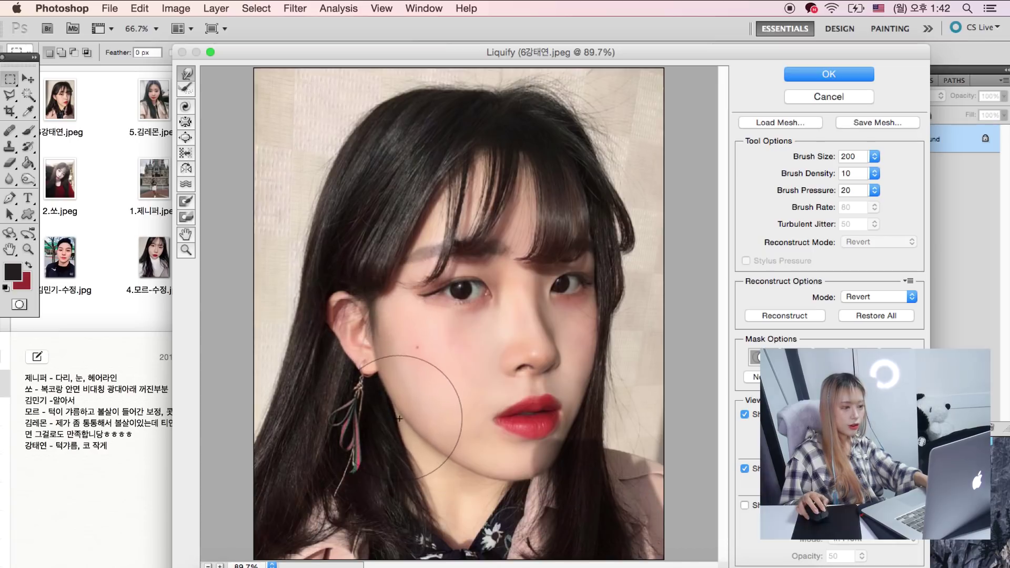
pyautogui.press(']')
pyautogui.press(']')
pyautogui.press(']')
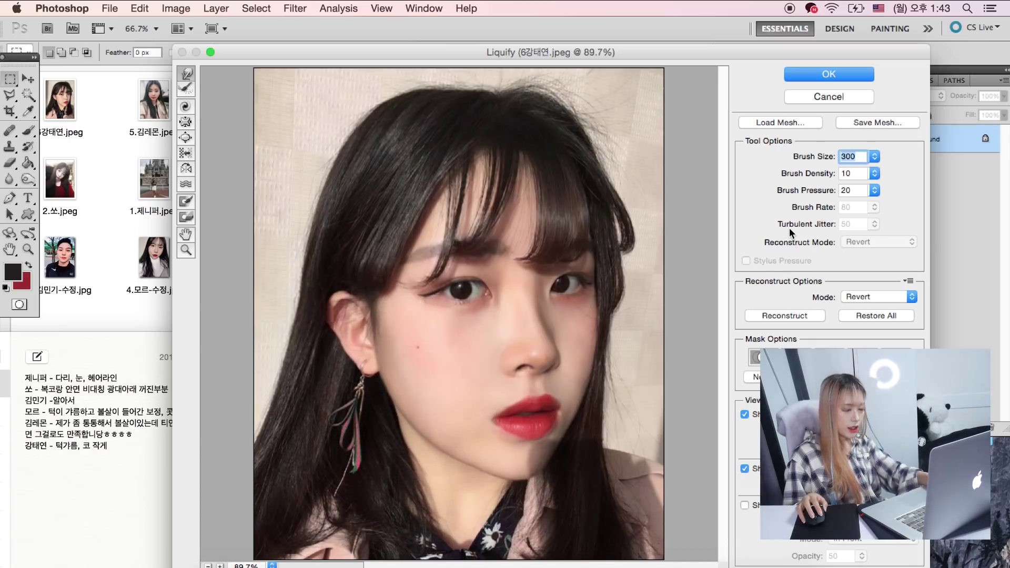
pyautogui.press('[')
pyautogui.press('[')
pyautogui.press('[')
pyautogui.write('100')
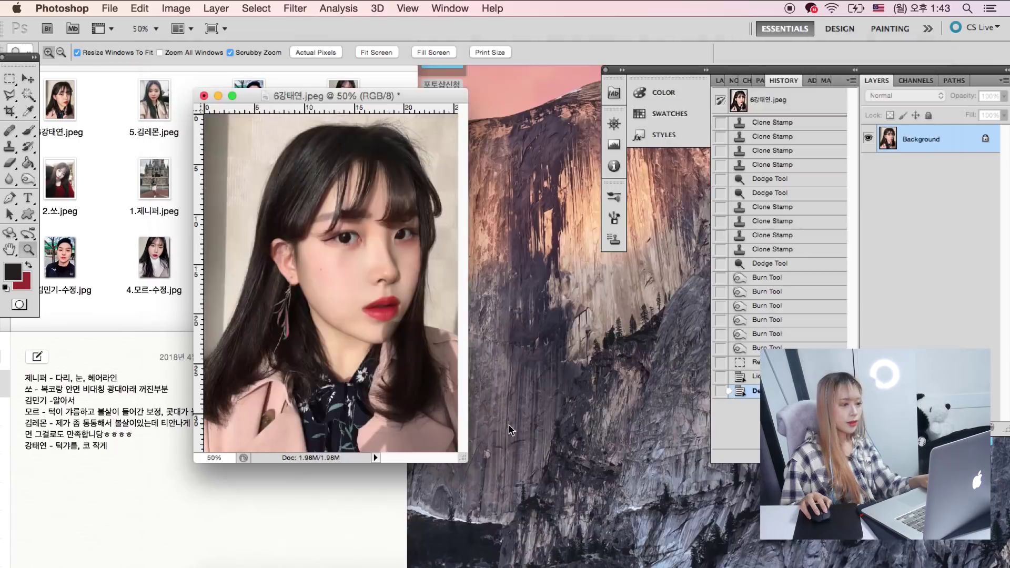
# Step: Drag the document window's corner outward to show the full retouched sixth selfie
pyautogui.moveTo(463, 458); pyautogui.dragTo(552, 547)
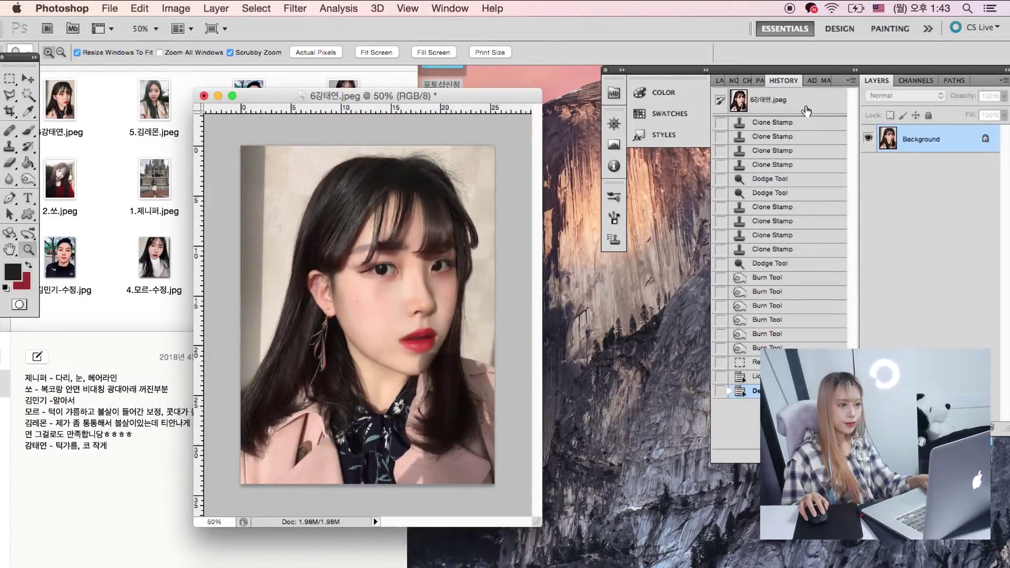